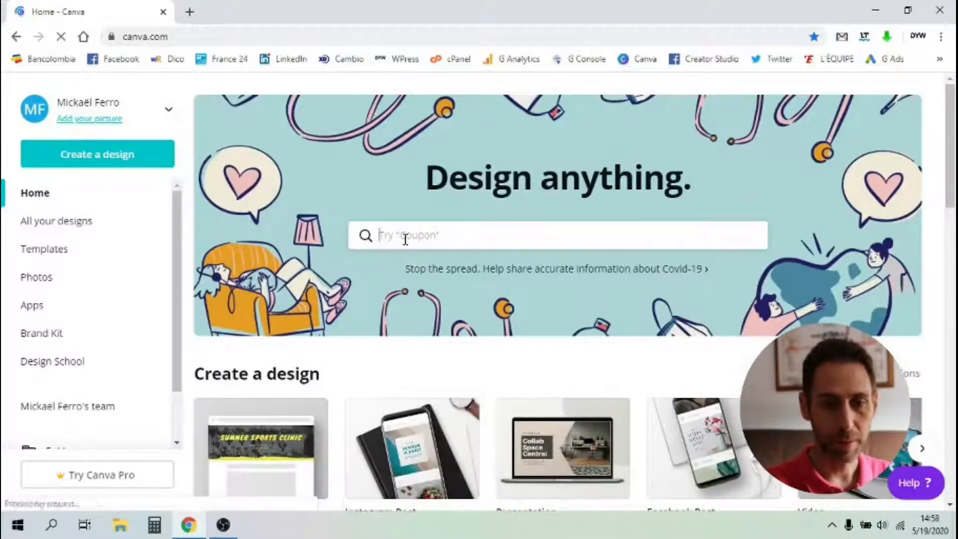
Step: Search Canva's home page for 'email header' design templates
left_click(405, 240)
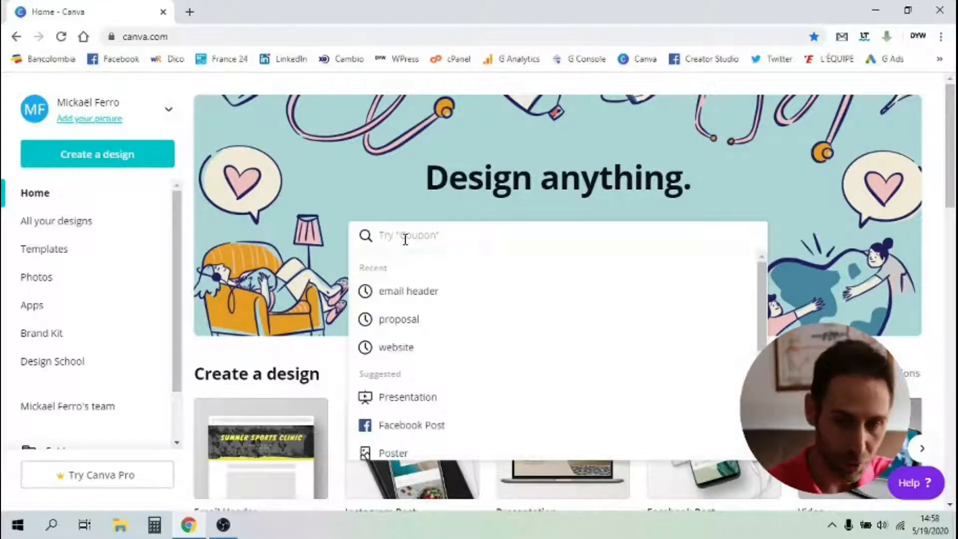
type("en")
type("ail")
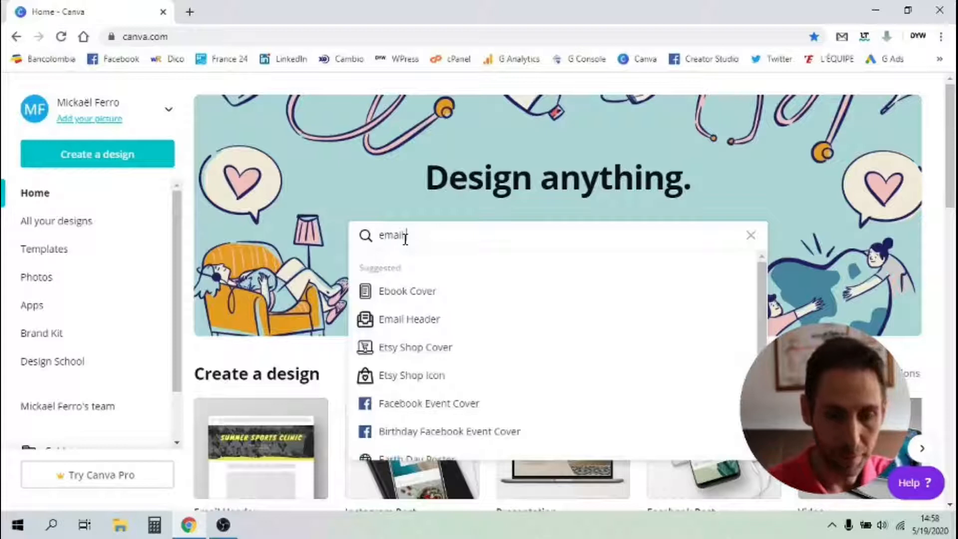
type(" hea")
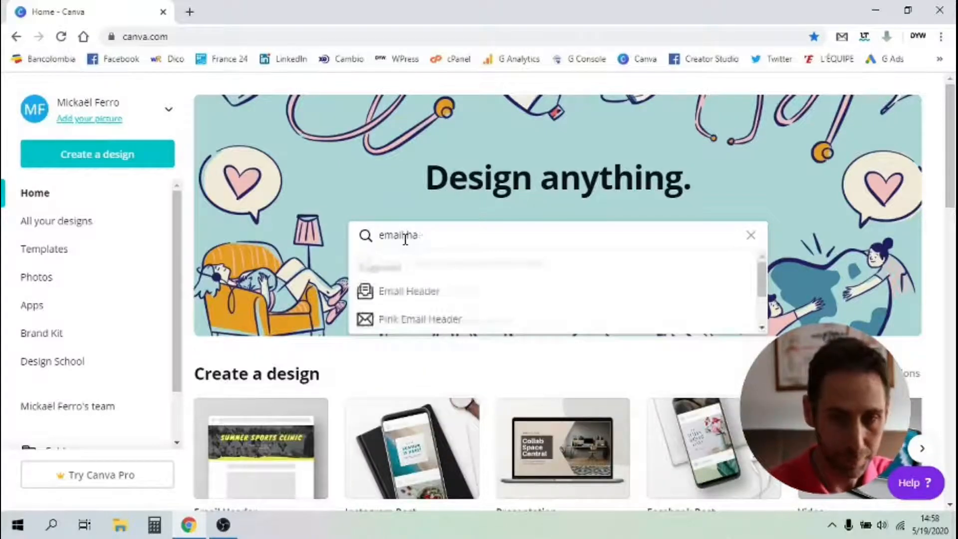
type("der")
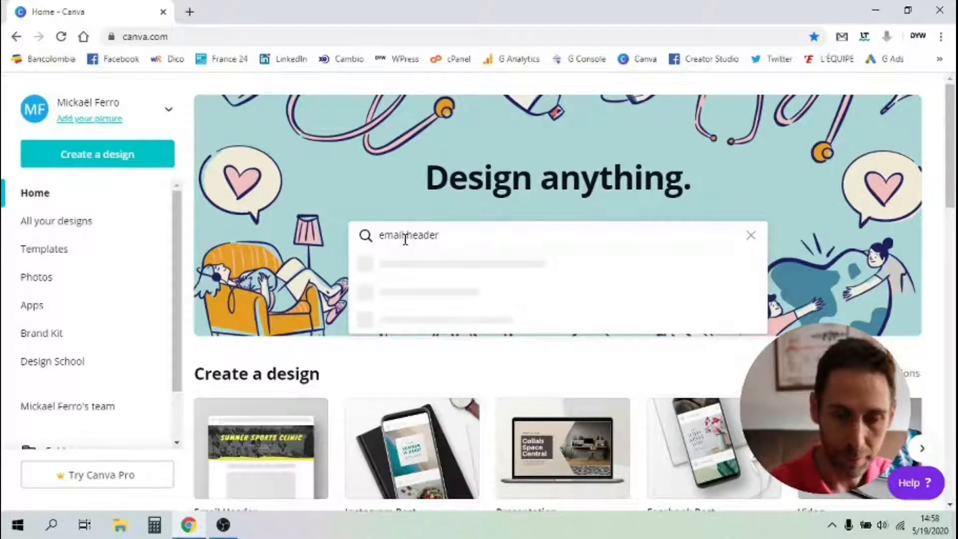
key("Return")
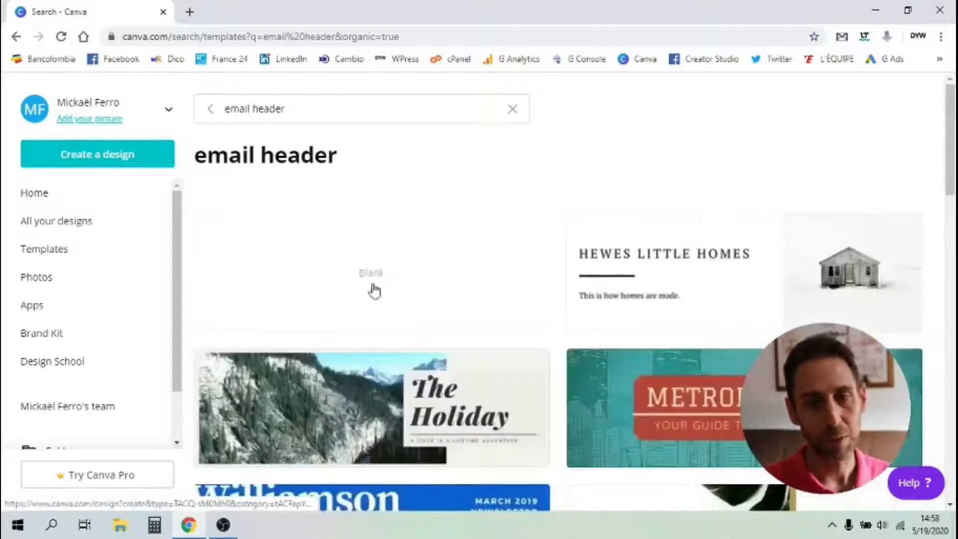
Step: Browse the email header results and create a new blank Email Header design
left_click_drag(952, 133, 953, 349)
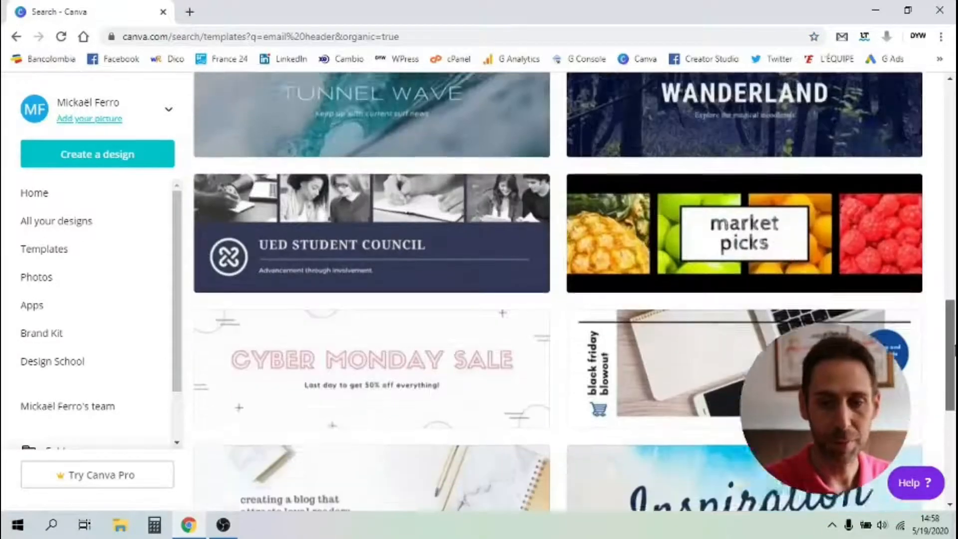
scroll(694, 371, "down", 15)
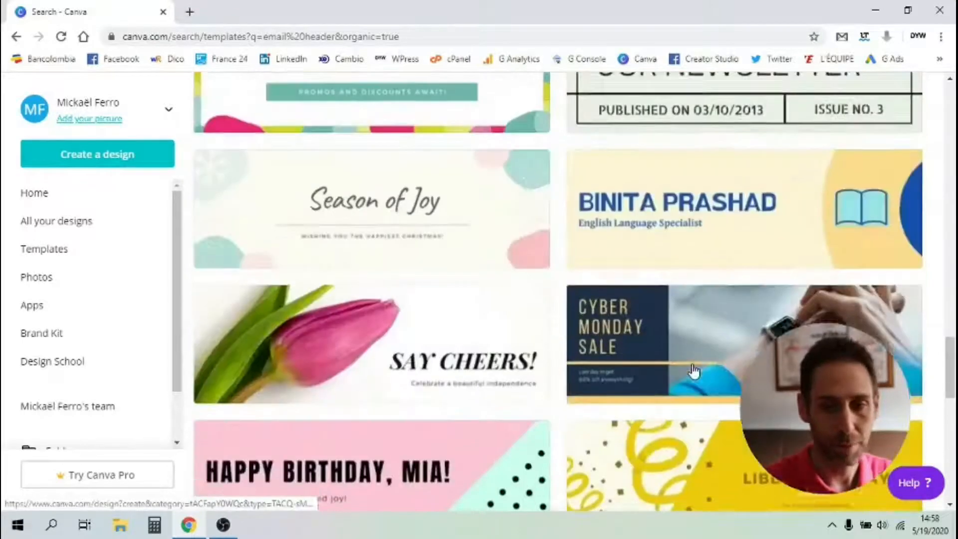
scroll(694, 371, "down", 4)
left_click_drag(952, 414, 952, 130)
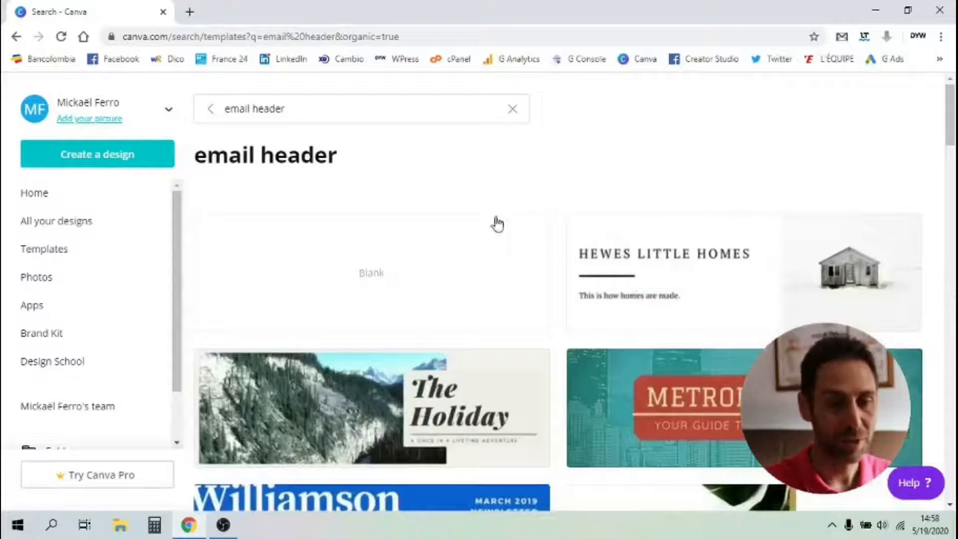
mouse_move(642, 317)
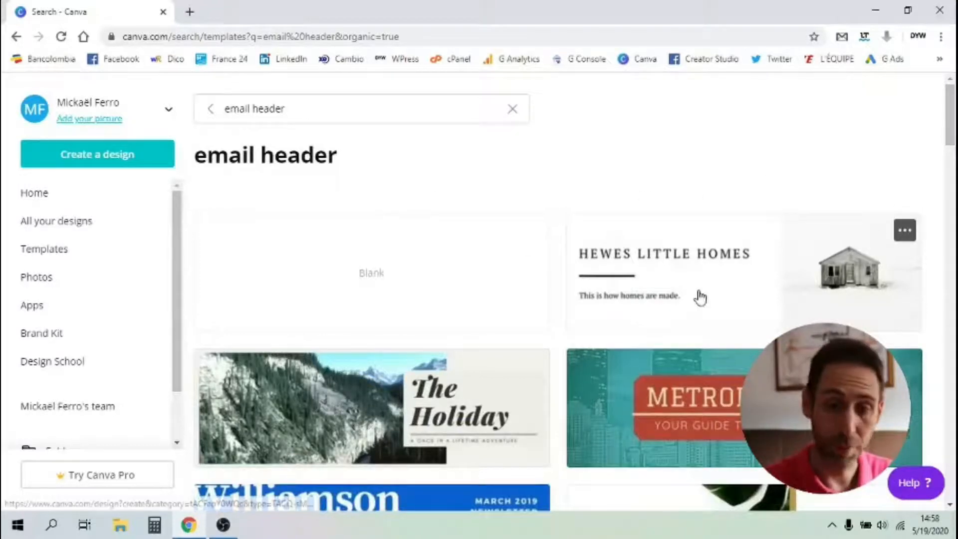
scroll(549, 335, "down", 5)
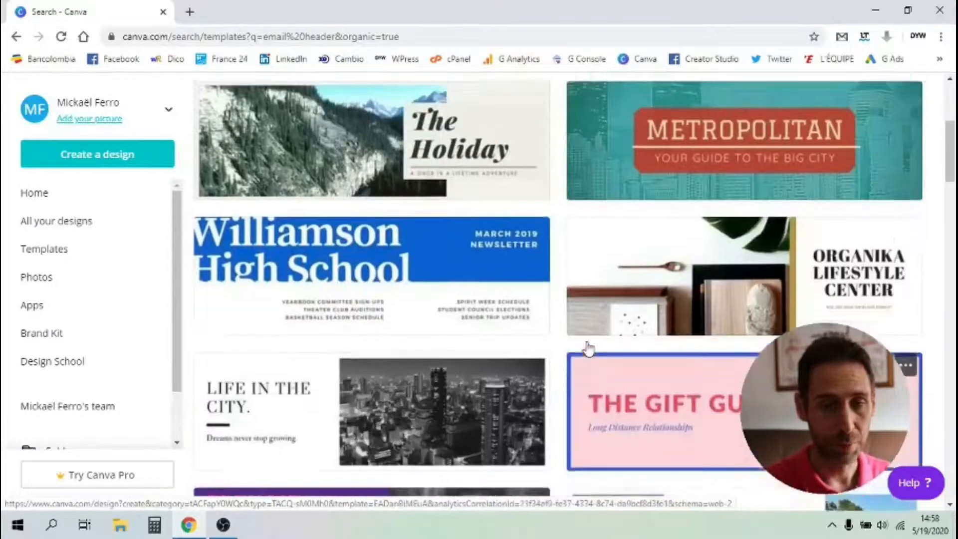
scroll(588, 349, "up", 4)
scroll(717, 300, "up", 1)
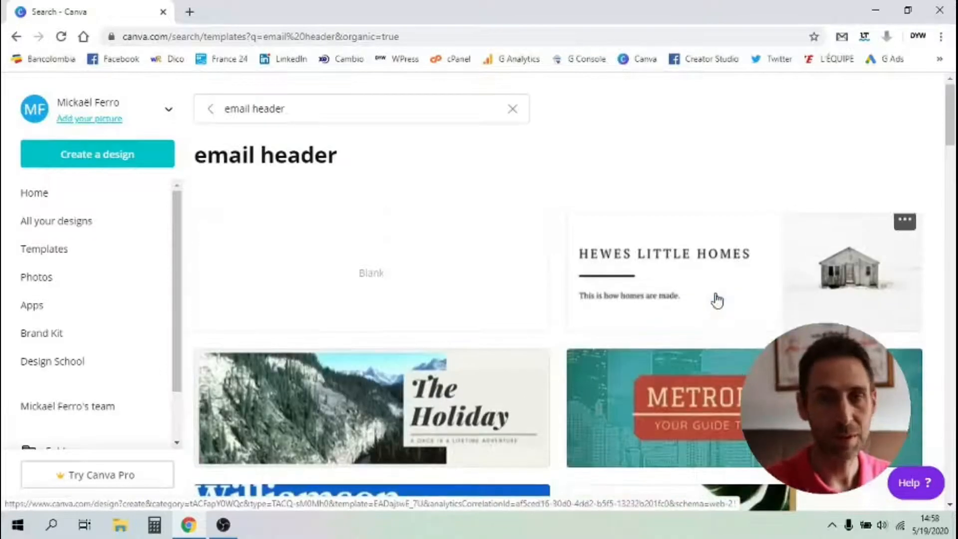
left_click(406, 288)
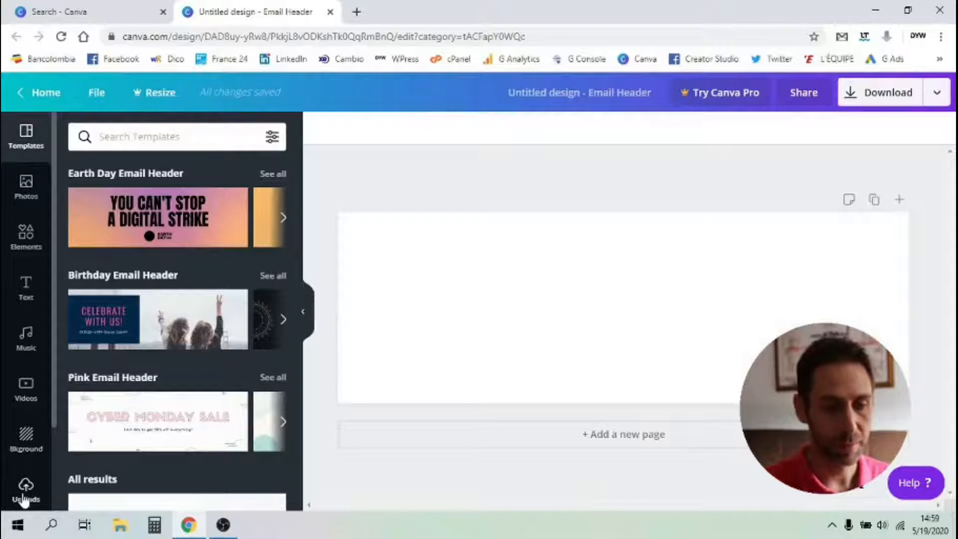
Step: Browse the stock Photos panel, then the uploaded images and videos
left_click(27, 192)
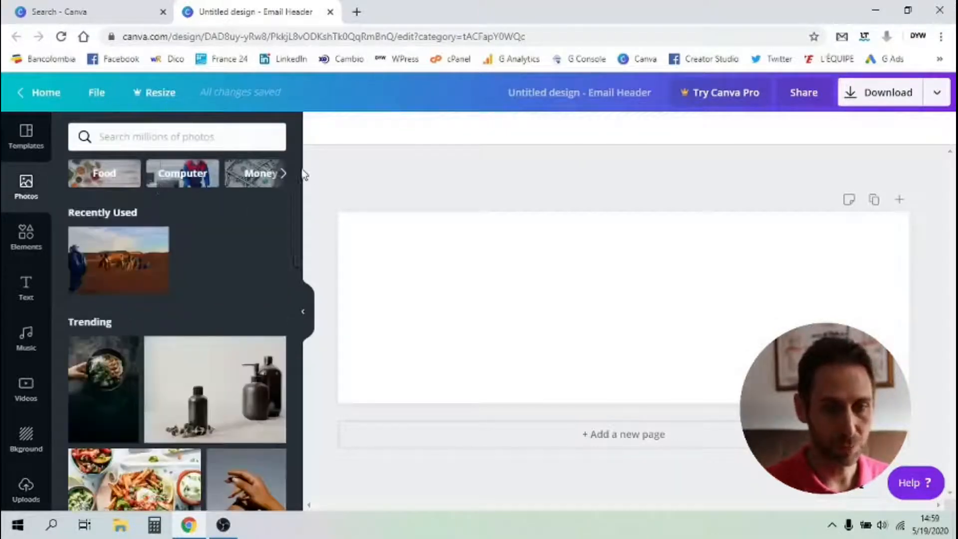
left_click_drag(298, 177, 309, 253)
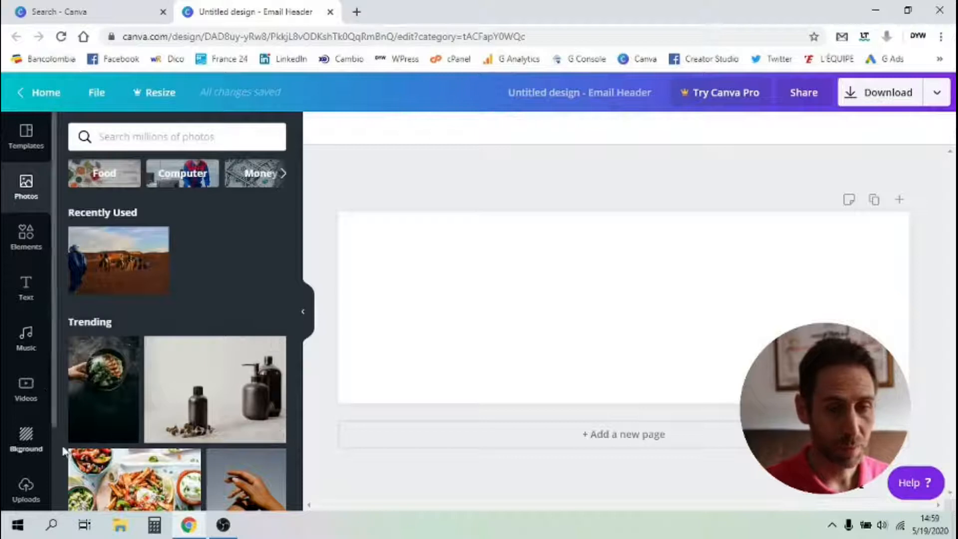
scroll(239, 347, "down", 5)
scroll(238, 346, "up", 4)
scroll(205, 361, "down", 4)
left_click(28, 493)
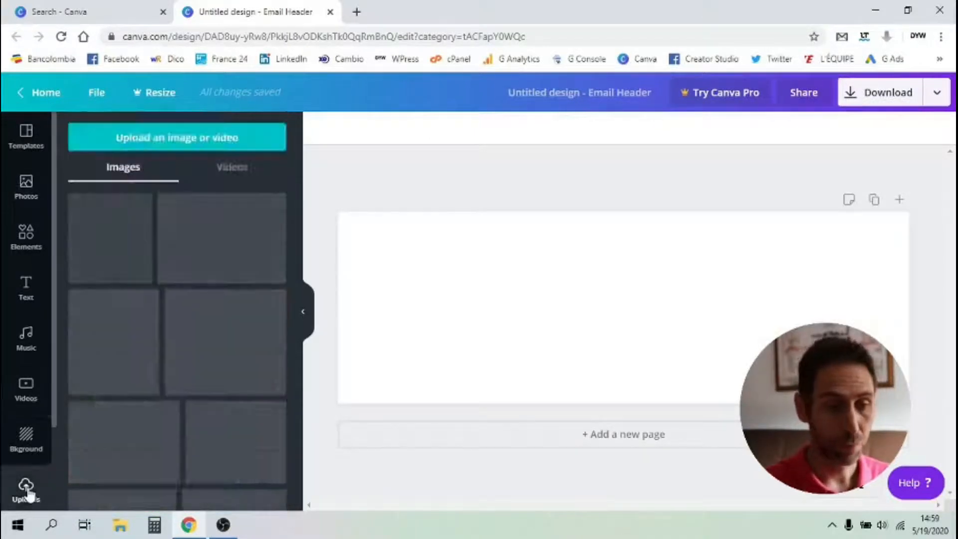
mouse_move(296, 195)
left_mouse_down()
mouse_move(300, 213)
mouse_move(303, 189)
left_mouse_up()
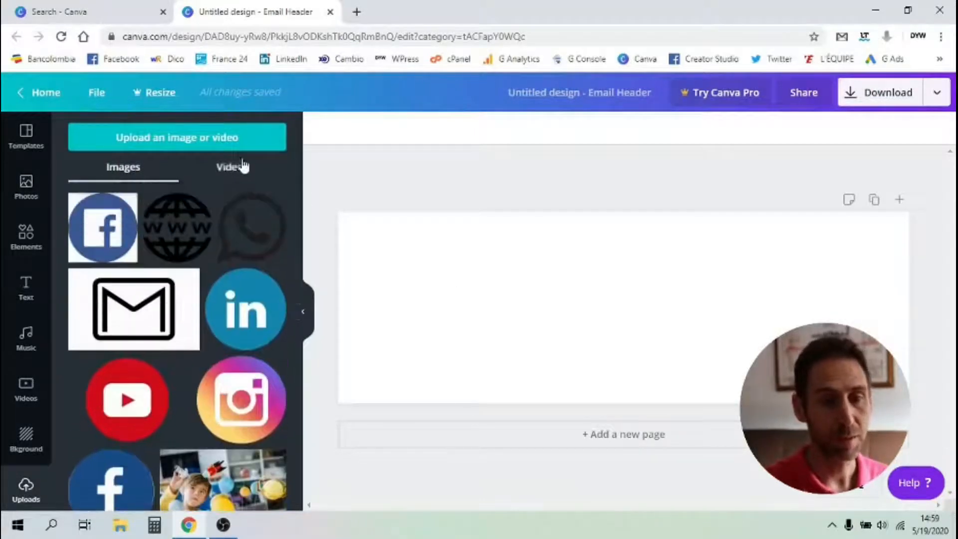
left_click(149, 136)
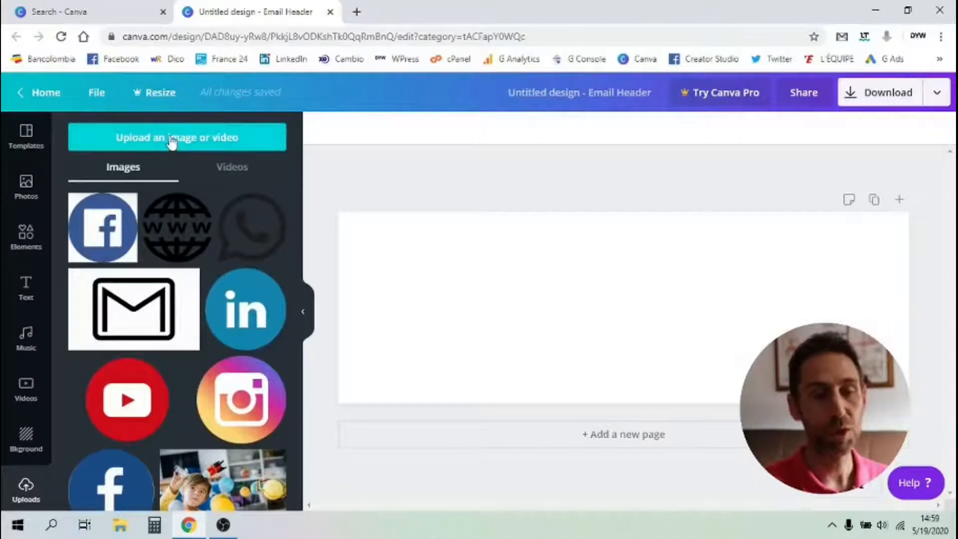
left_click(229, 173)
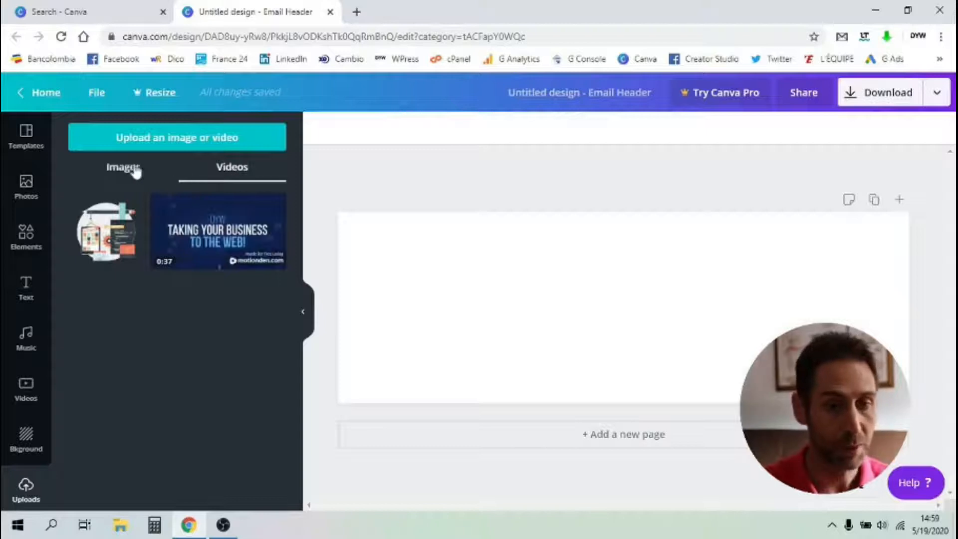
left_click(134, 170)
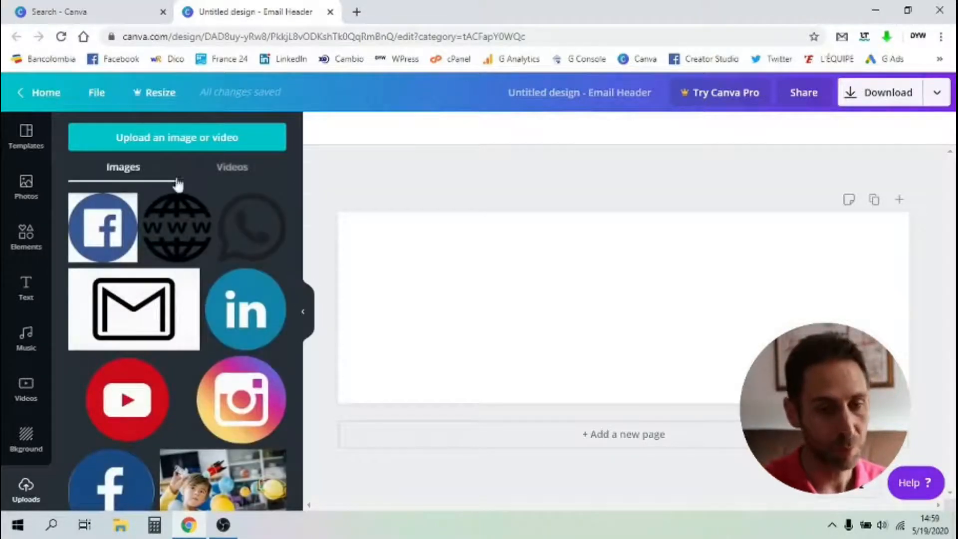
Step: Add the uploaded photo of the man in sunglasses to the header canvas
scroll(172, 276, "down", 3)
scroll(172, 276, "down", 5)
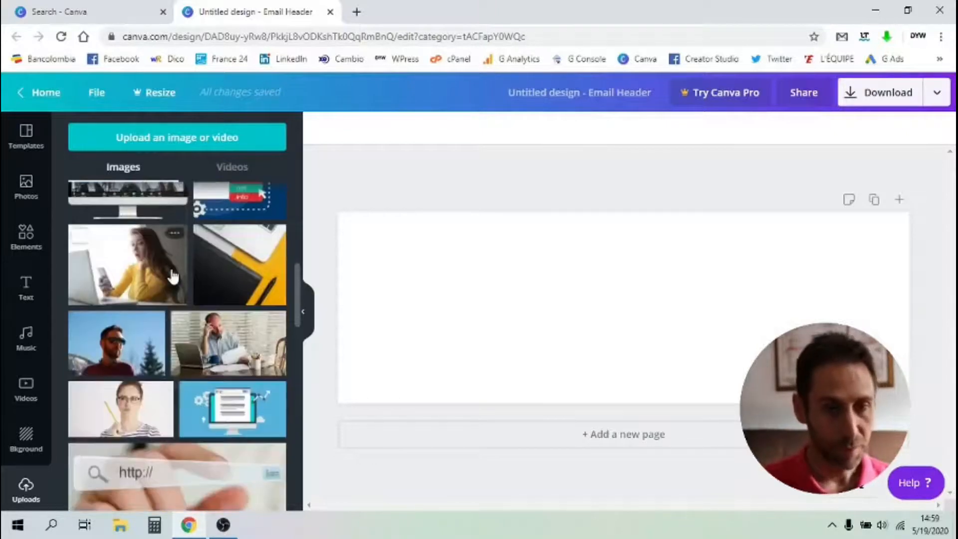
left_click(125, 357)
left_click(469, 313)
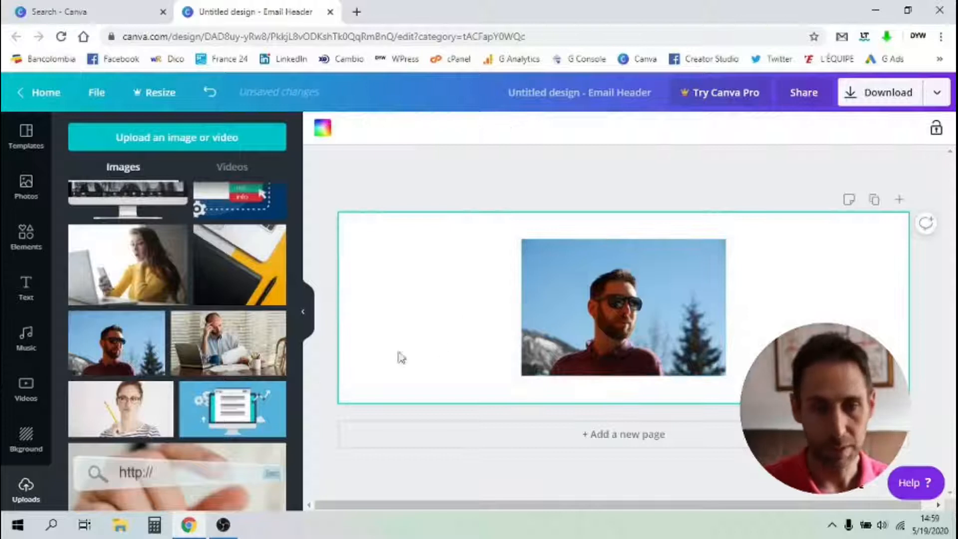
left_click(27, 252)
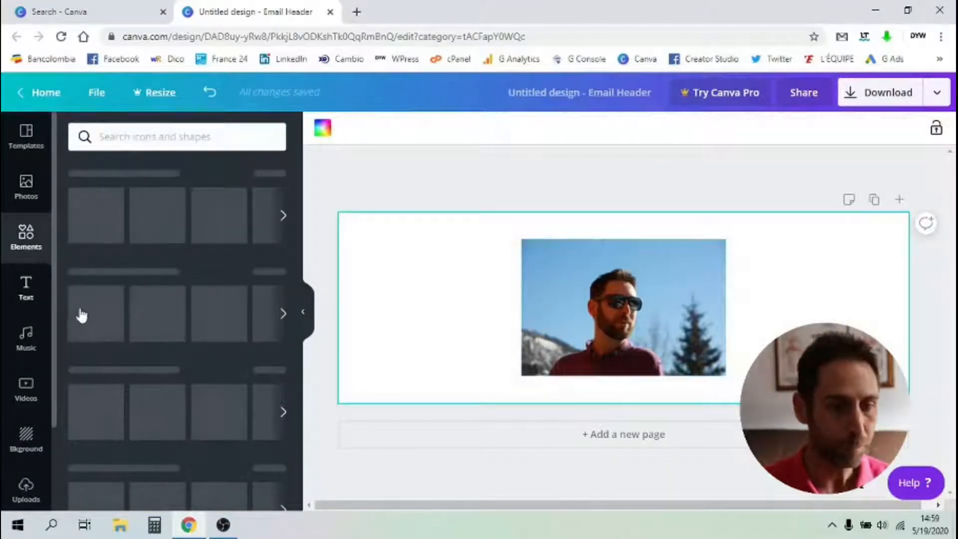
Step: Add a circle frame from Elements and fill it with the sunglasses photo
left_click_drag(300, 185, 302, 315)
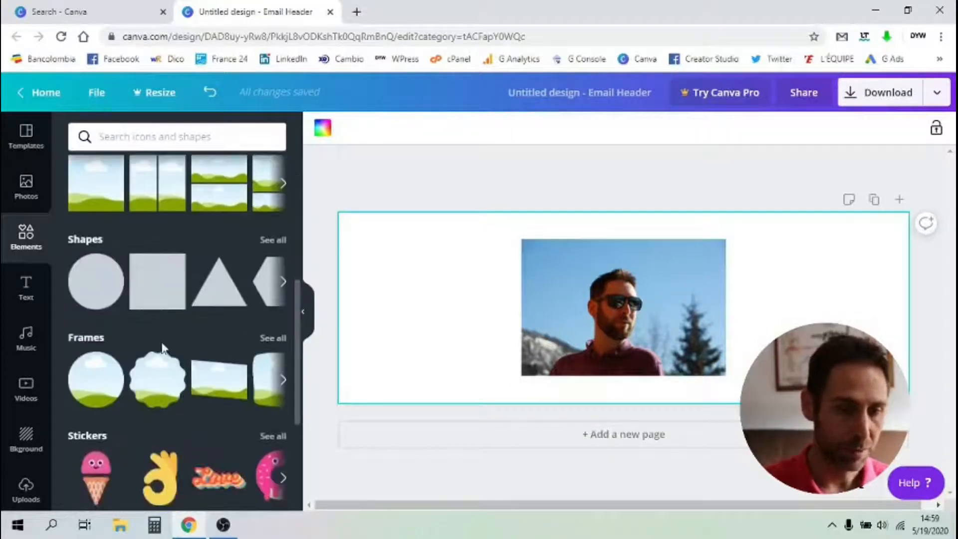
scroll(157, 354, "down", 3)
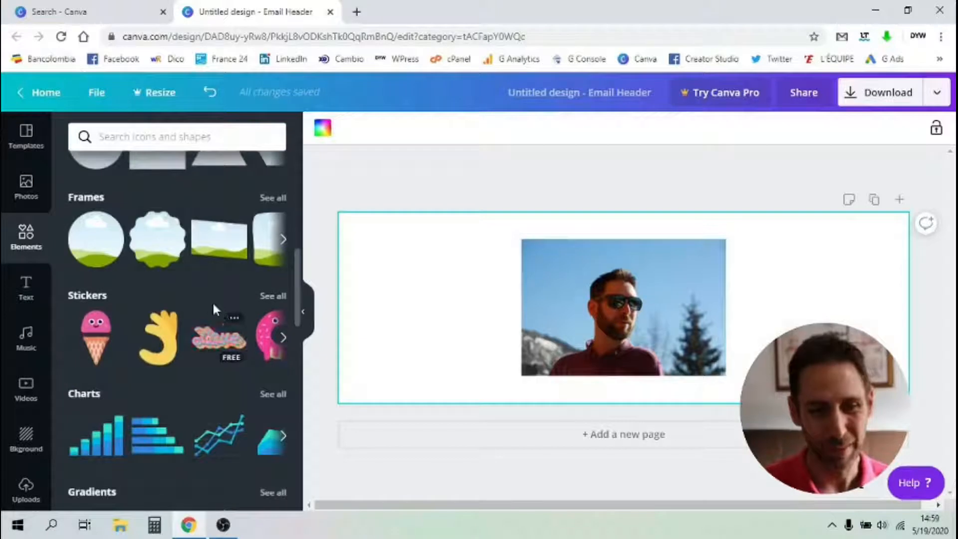
scroll(200, 320, "up", 2)
left_click(102, 327)
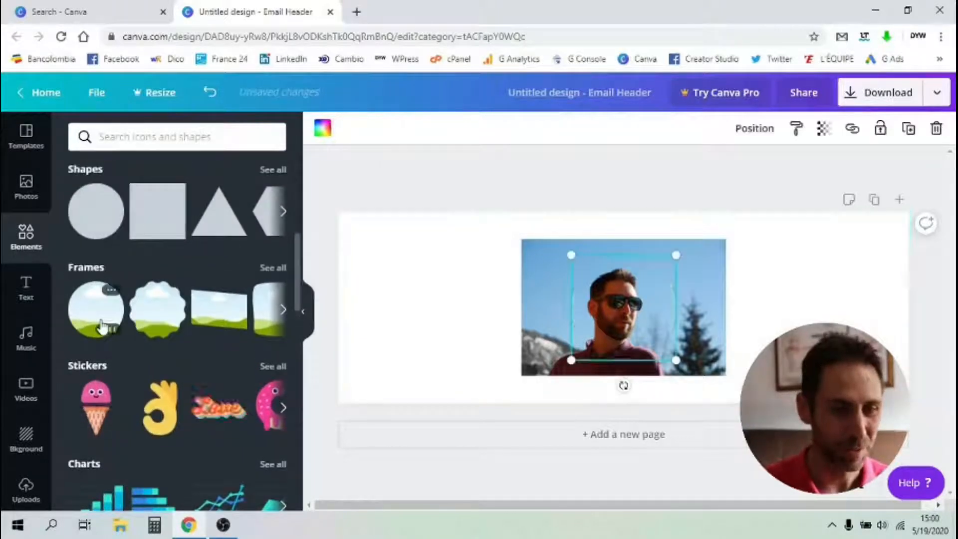
left_click_drag(612, 318, 432, 304)
left_click_drag(646, 301, 466, 292)
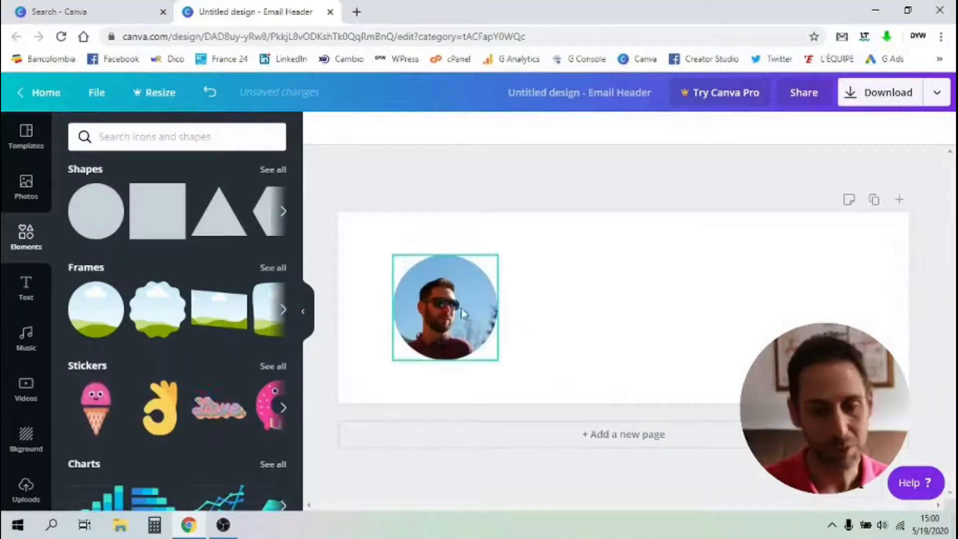
Step: Enlarge the circular photo to 151×151 and move it to the header's left side
left_click(467, 313)
left_click_drag(498, 359, 545, 396)
mouse_move(499, 332)
left_mouse_down()
mouse_move(488, 300)
mouse_move(492, 318)
left_mouse_up()
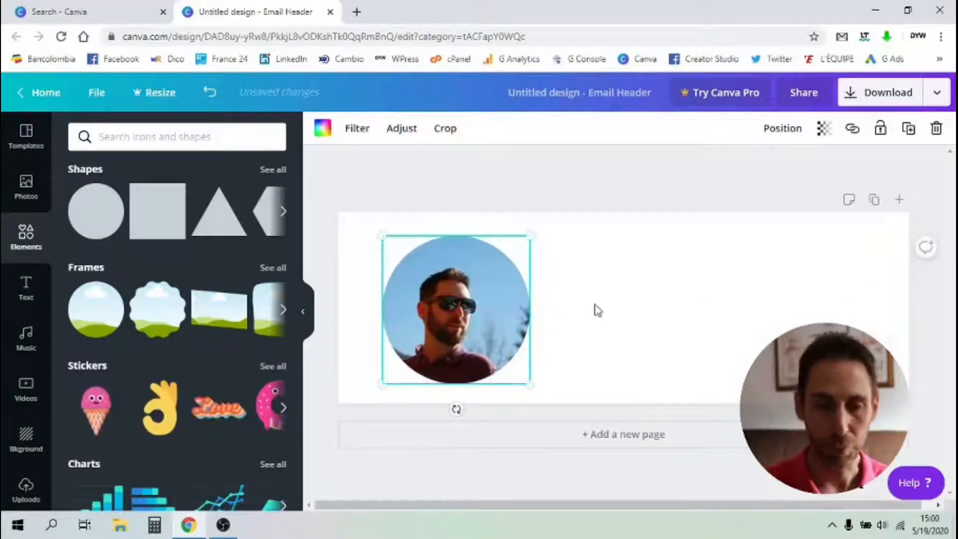
left_click(580, 300)
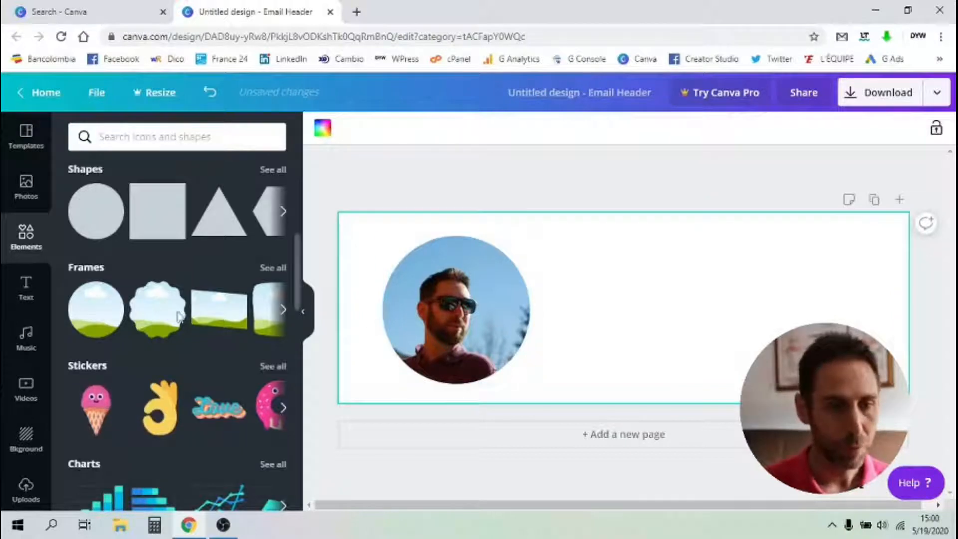
left_click(27, 290)
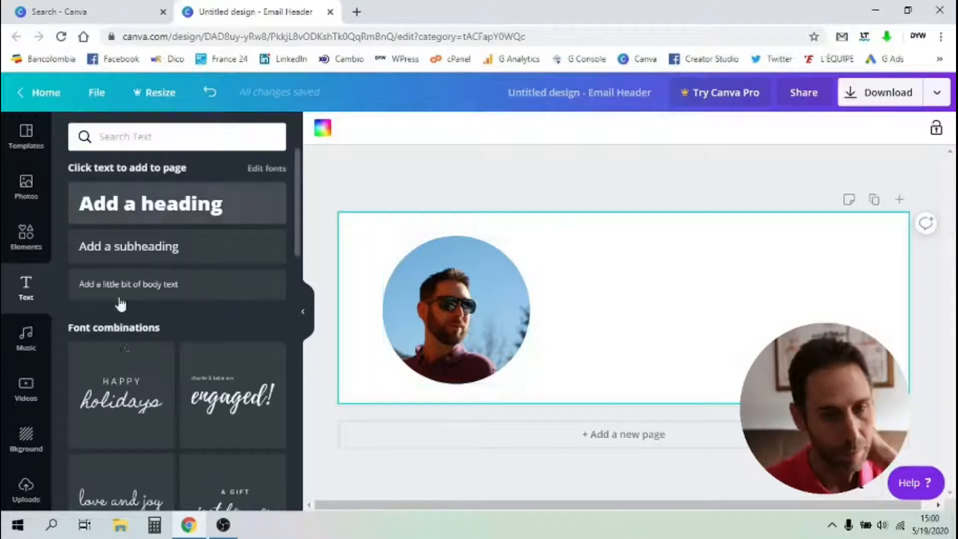
Step: Add a heading text box and move it up beside the circular photo
left_click_drag(296, 204, 283, 248)
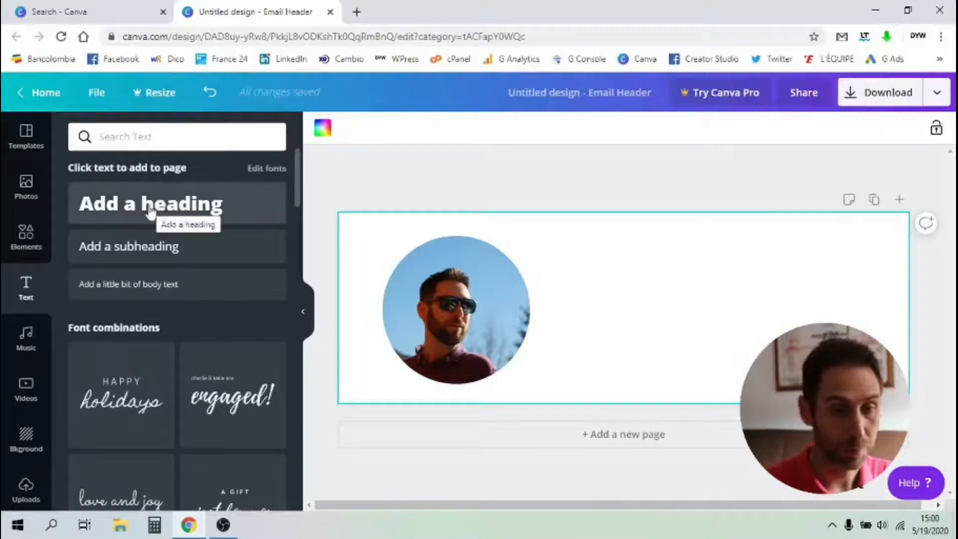
scroll(208, 305, "down", 4)
scroll(209, 306, "down", 10)
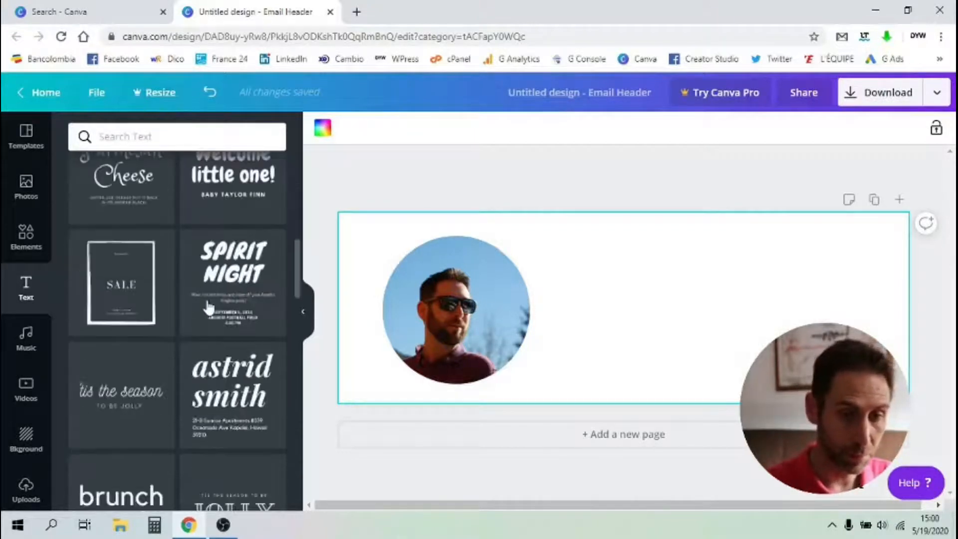
scroll(208, 306, "up", 15)
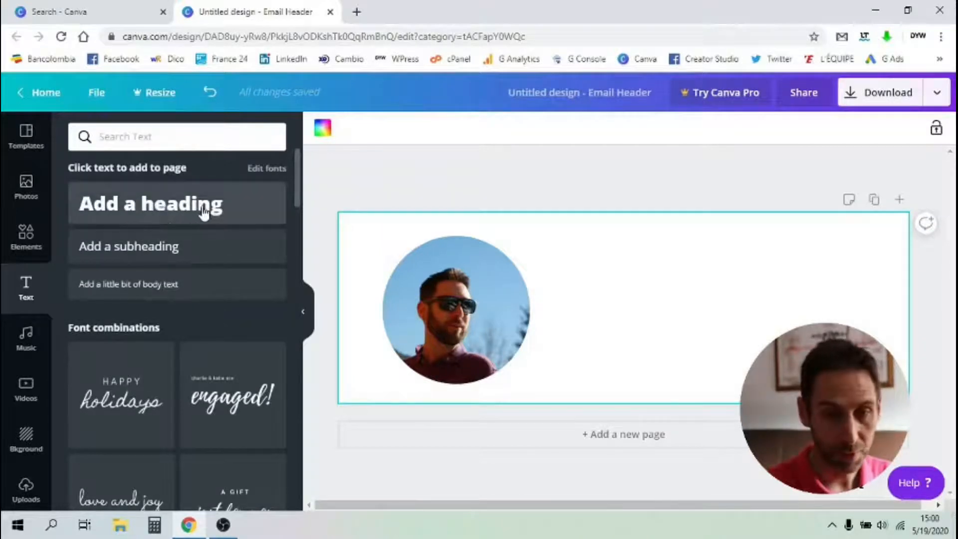
left_click(171, 205)
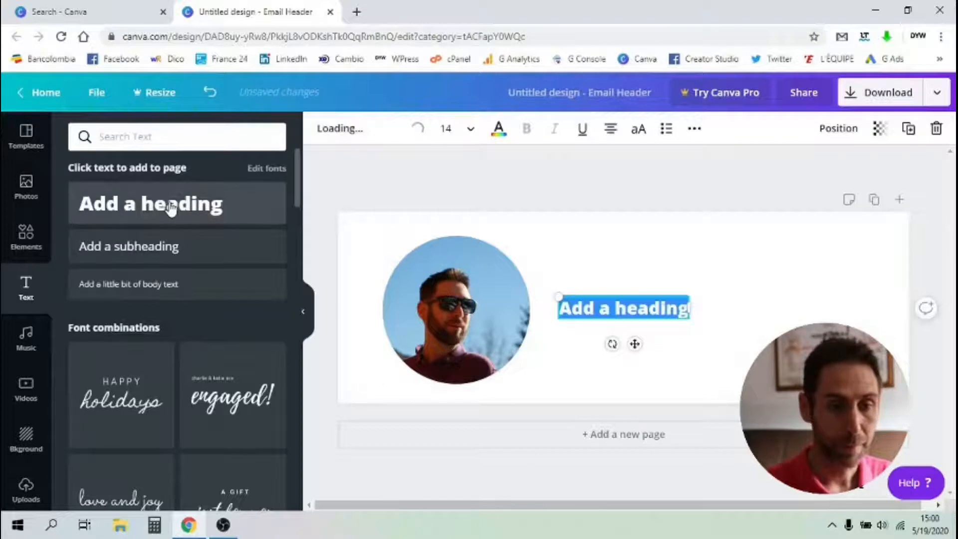
left_click(639, 309)
left_click_drag(637, 343, 648, 284)
Step: Replace the heading placeholder with the person's full name
left_click_drag(572, 248, 715, 251)
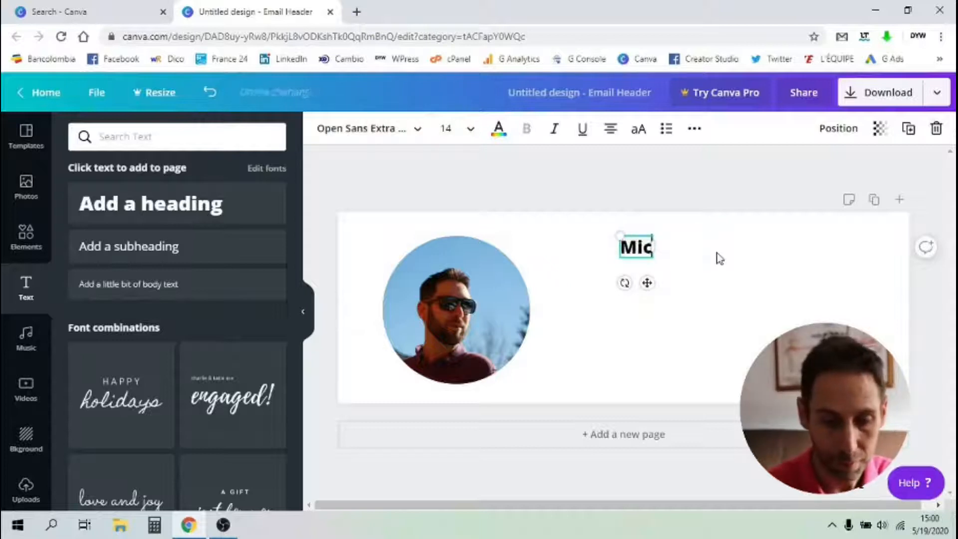
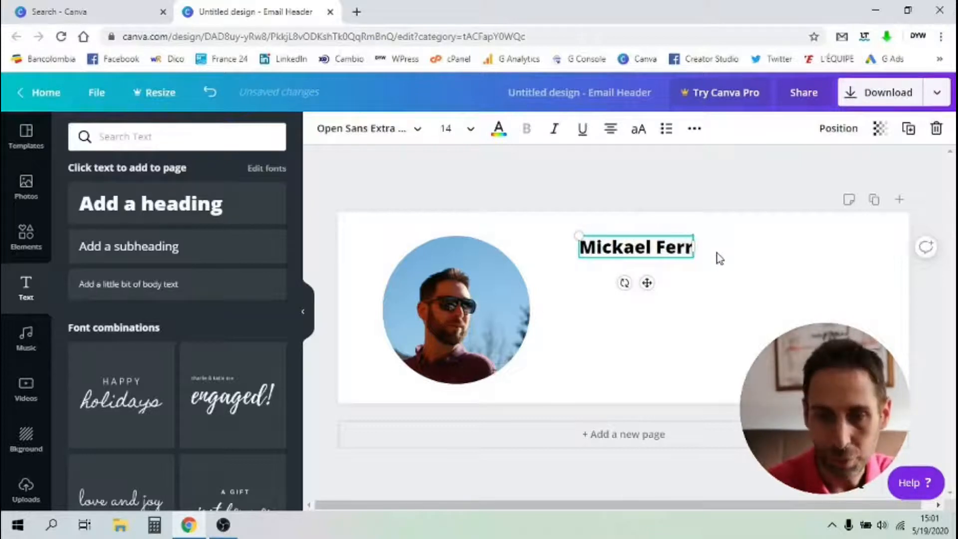
left_click(683, 309)
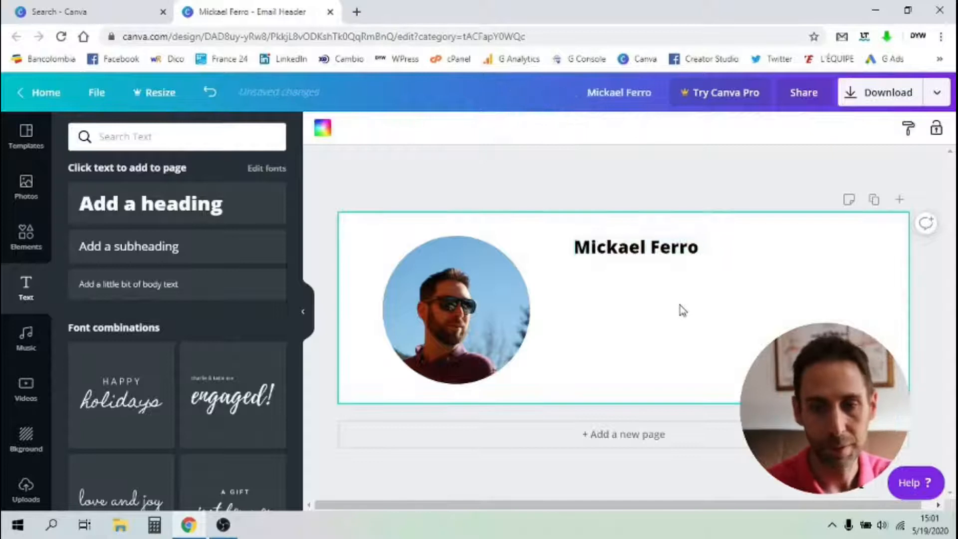
left_click(140, 247)
Step: Write 'Freelance Webd Designer' in a subheading under the name, fixing its typos
left_click_drag(634, 335, 628, 313)
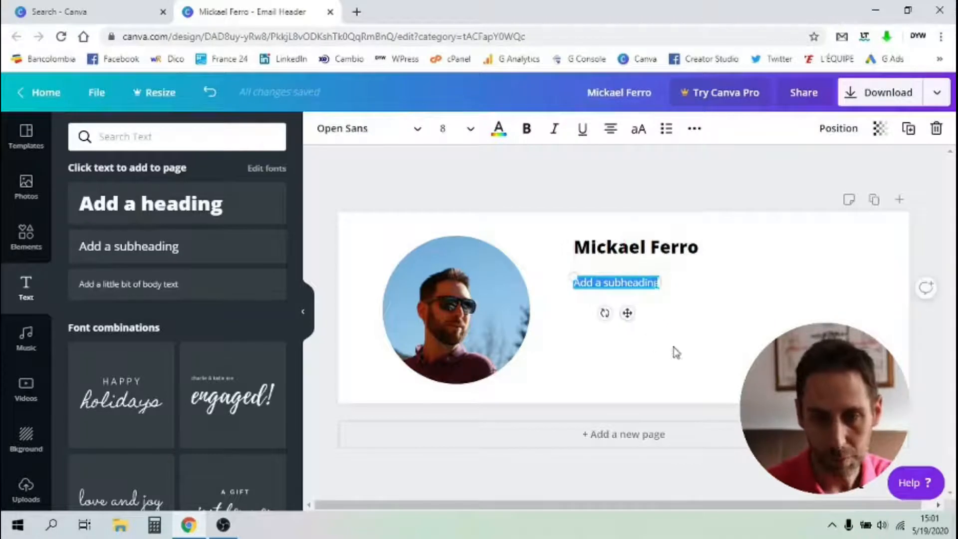
type("Freelnace")
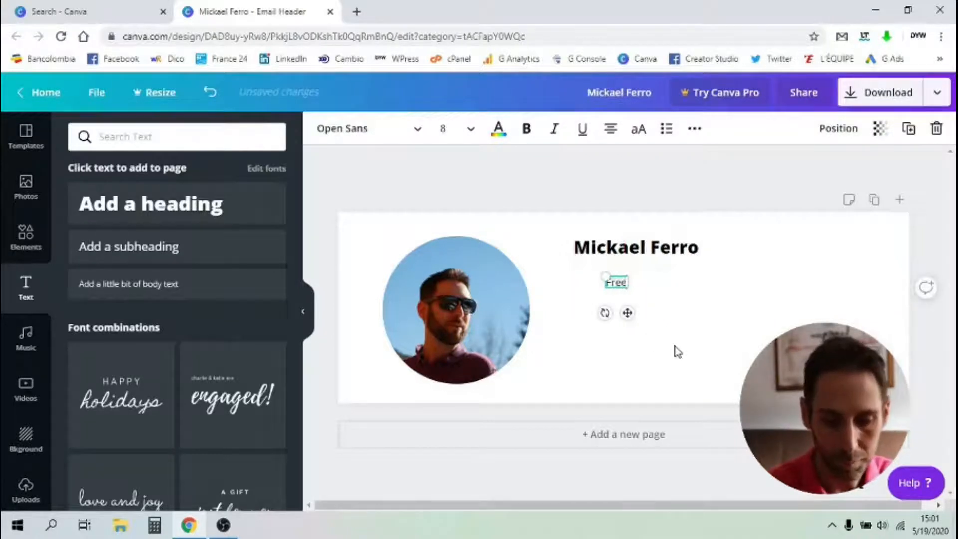
key("BackSpace")
key("BackSpace")
key("BackSpace")
key("BackSpace")
key("BackSpace")
type("l")
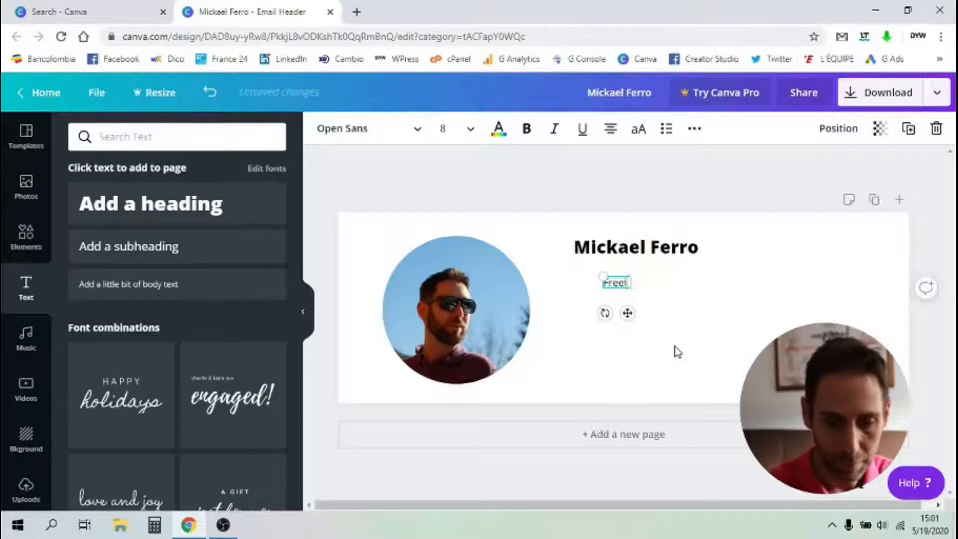
type("lance We")
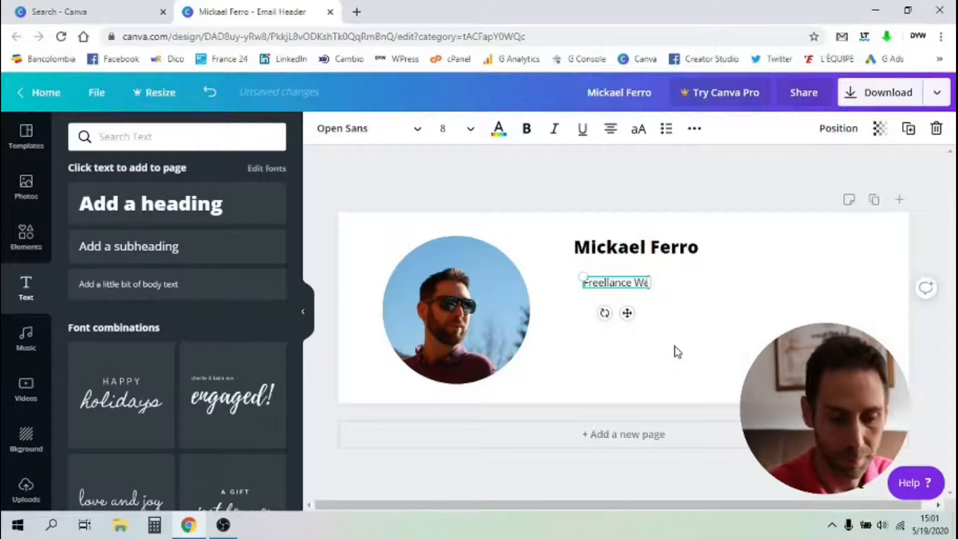
type("bd Designer")
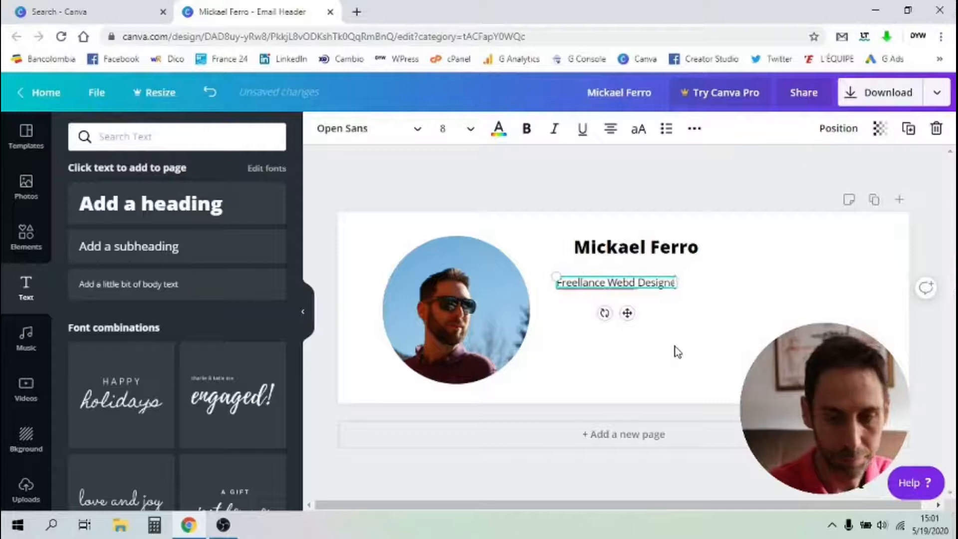
left_click(681, 362)
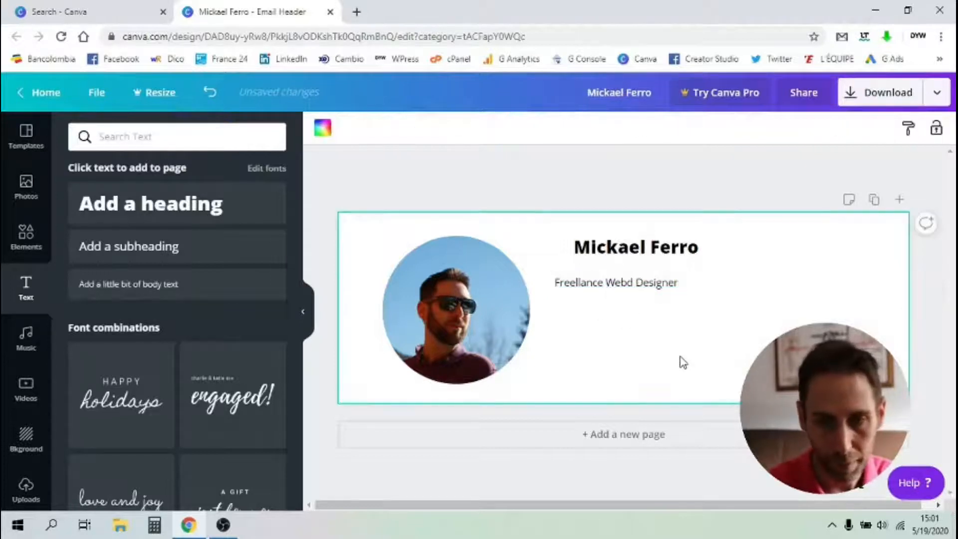
left_click(606, 288)
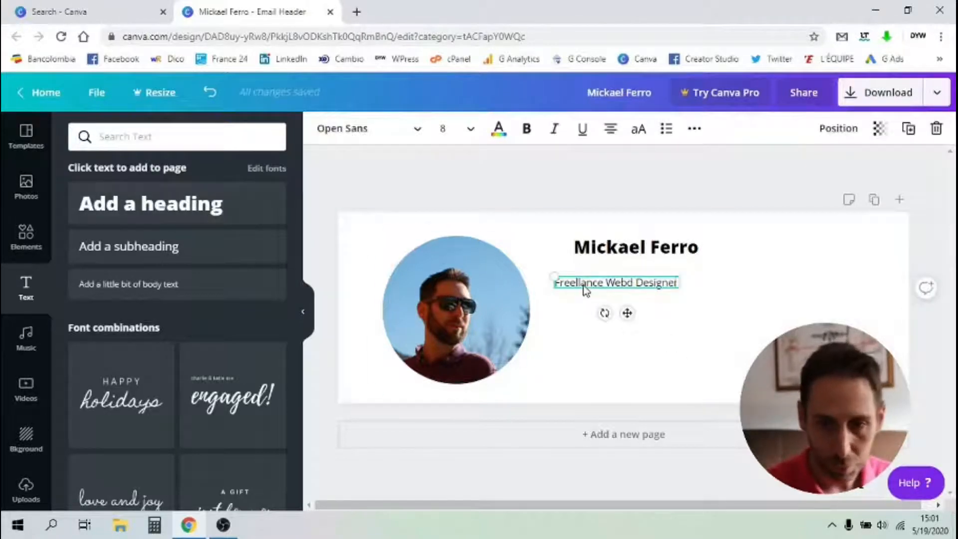
key("BackSpace")
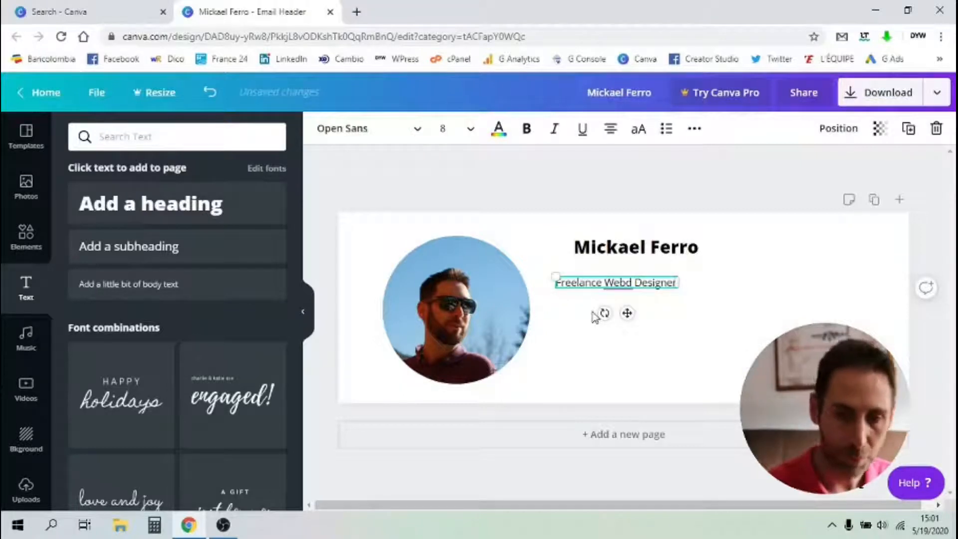
left_click(585, 340)
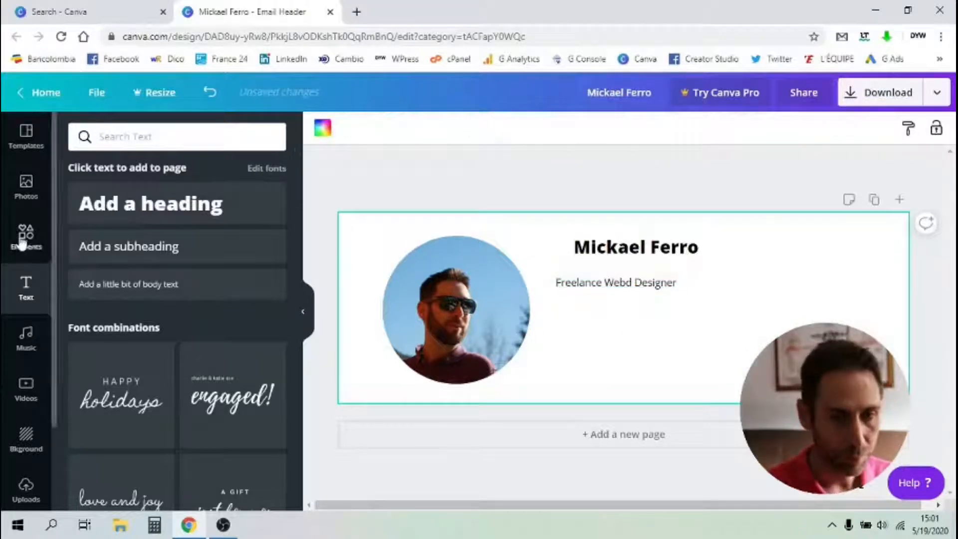
left_click(103, 246)
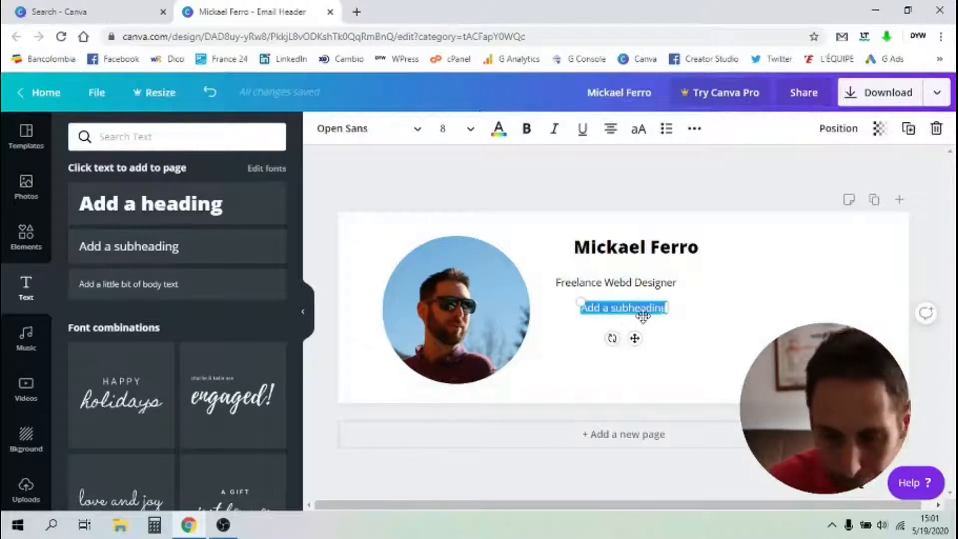
Step: Replace the subheading placeholder with a 'Tél:' line showing the phone number
key("BackSpace")
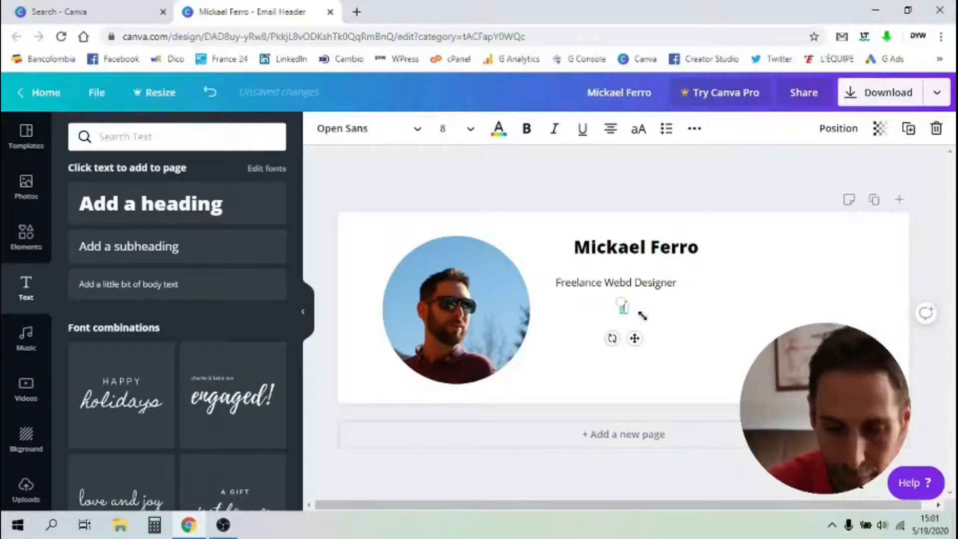
type("Tel:")
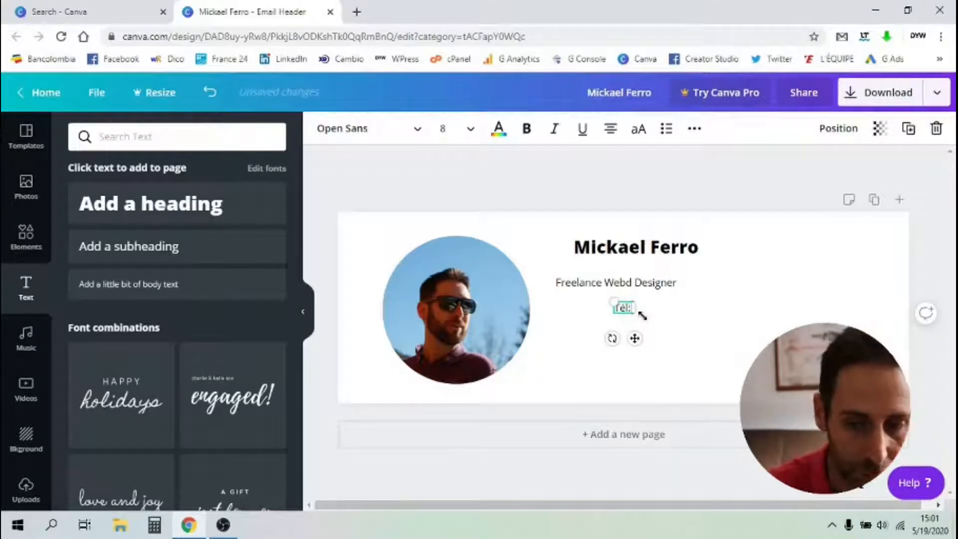
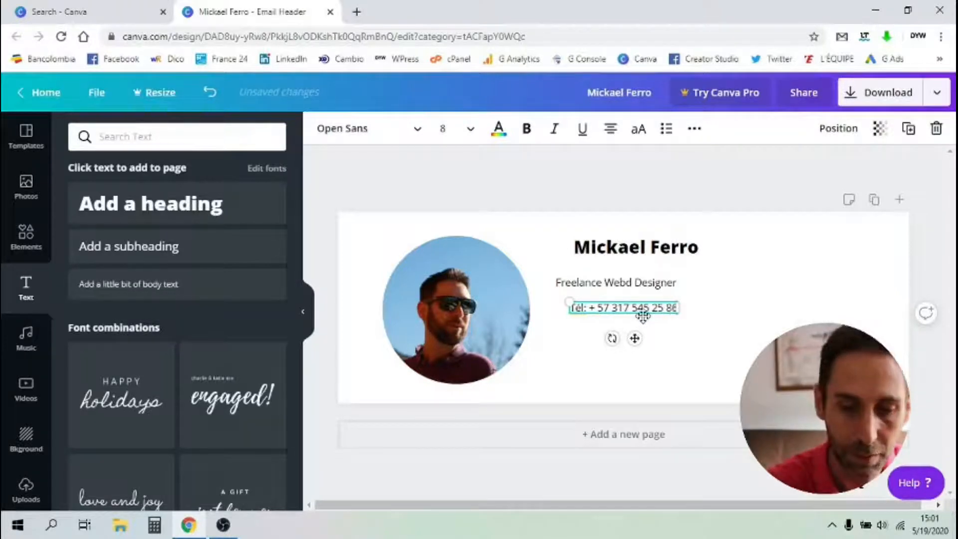
left_click(655, 336)
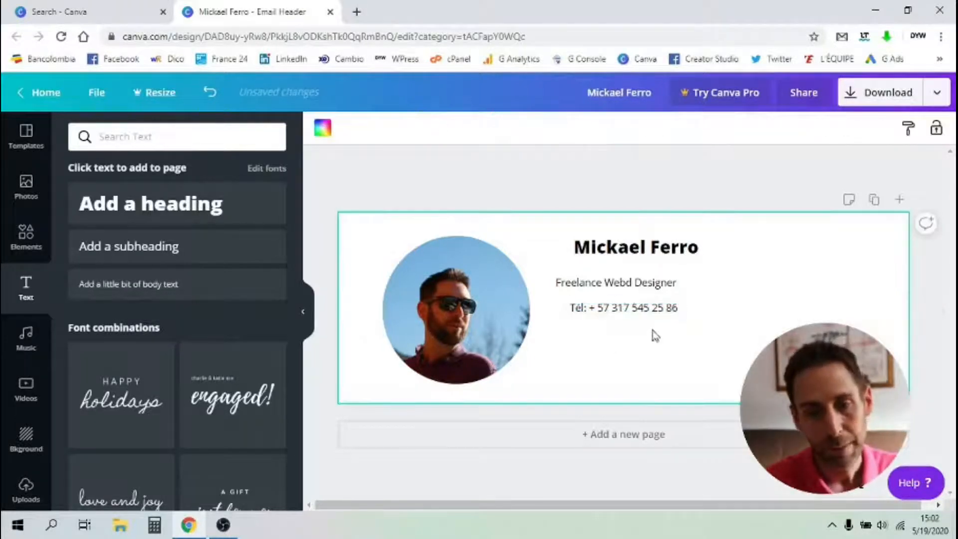
left_click(115, 257)
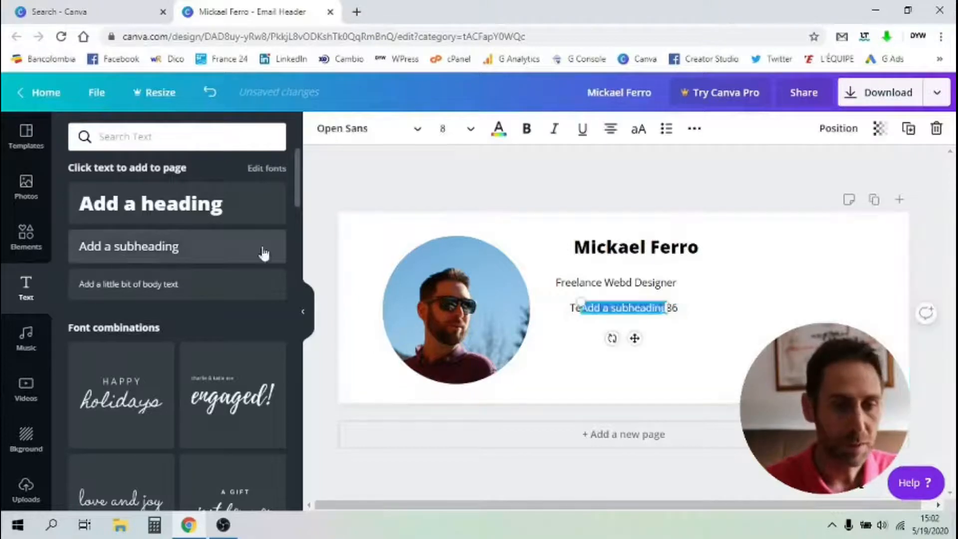
Step: Left-align the name, job title and new placeholder under each other, then select the placeholder
left_click_drag(634, 338, 623, 365)
left_click(627, 284)
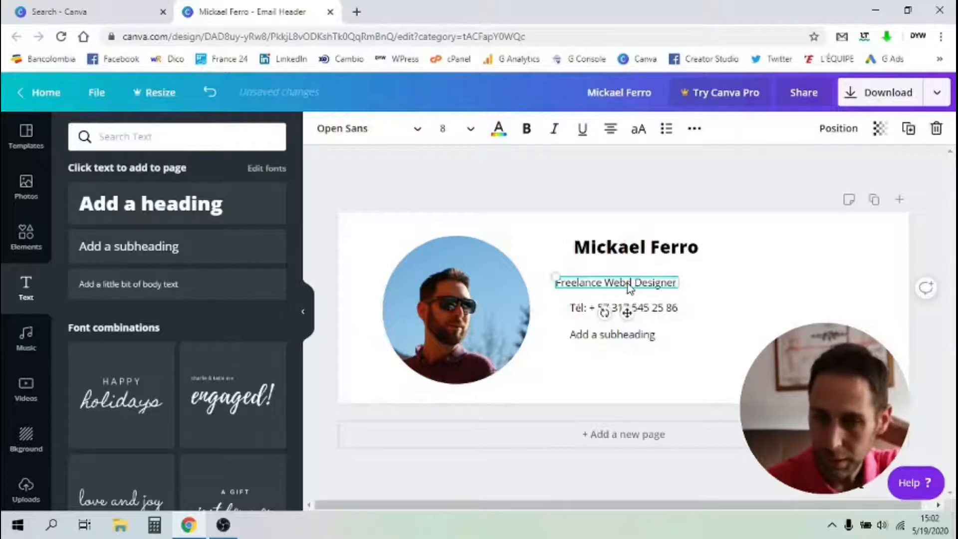
left_click_drag(631, 312, 641, 312)
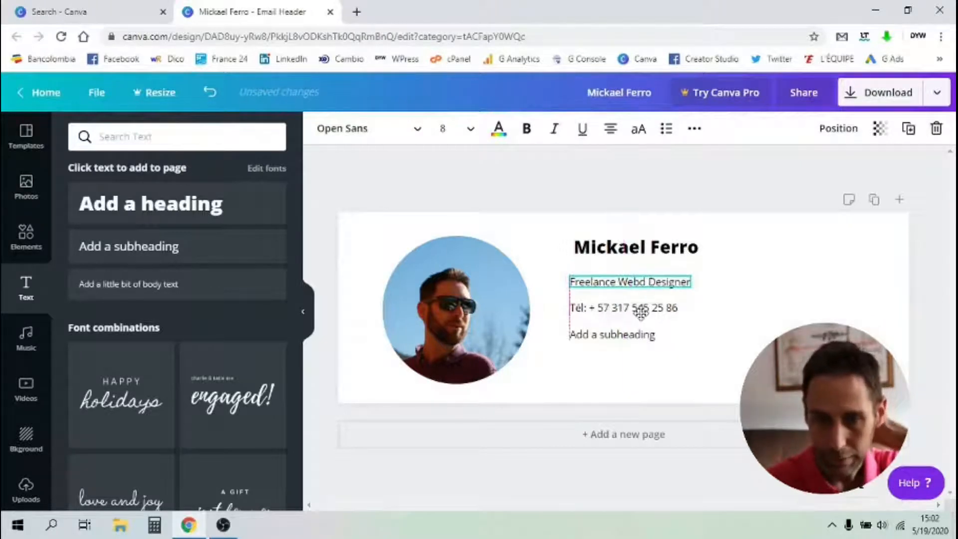
left_click(640, 259)
left_click_drag(642, 280, 644, 291)
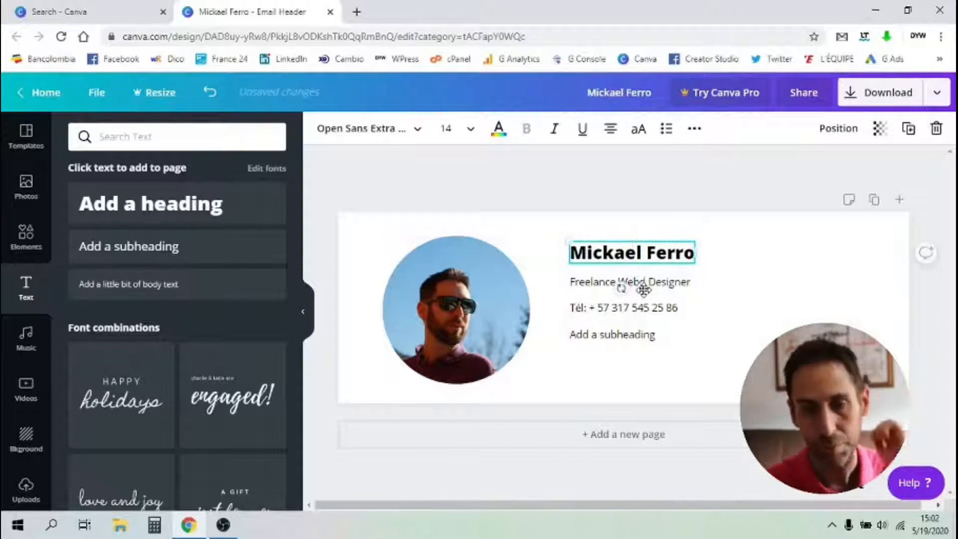
left_click(640, 339)
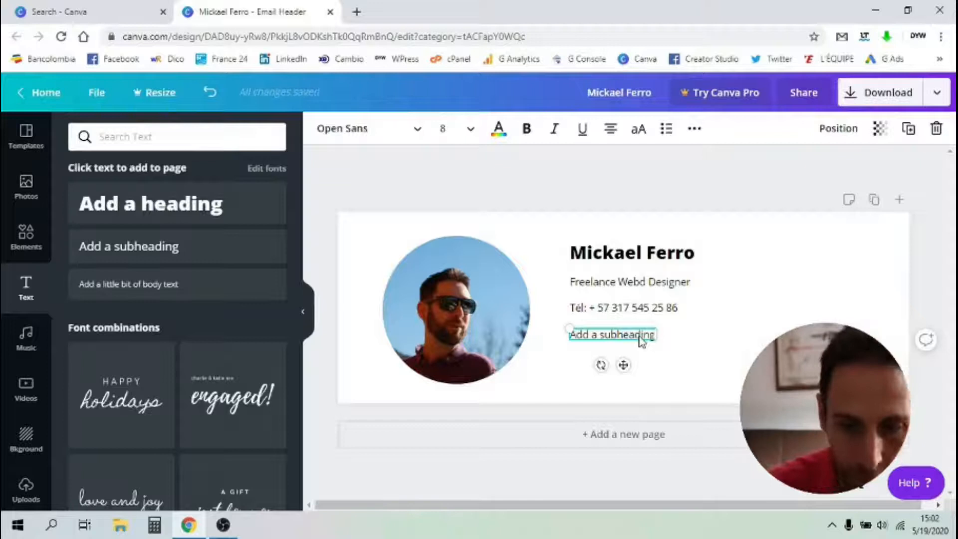
Step: Turn the placeholder into an 'Email:' line with the contact's e-mail, aligned left
double_click(640, 342)
type("Add")
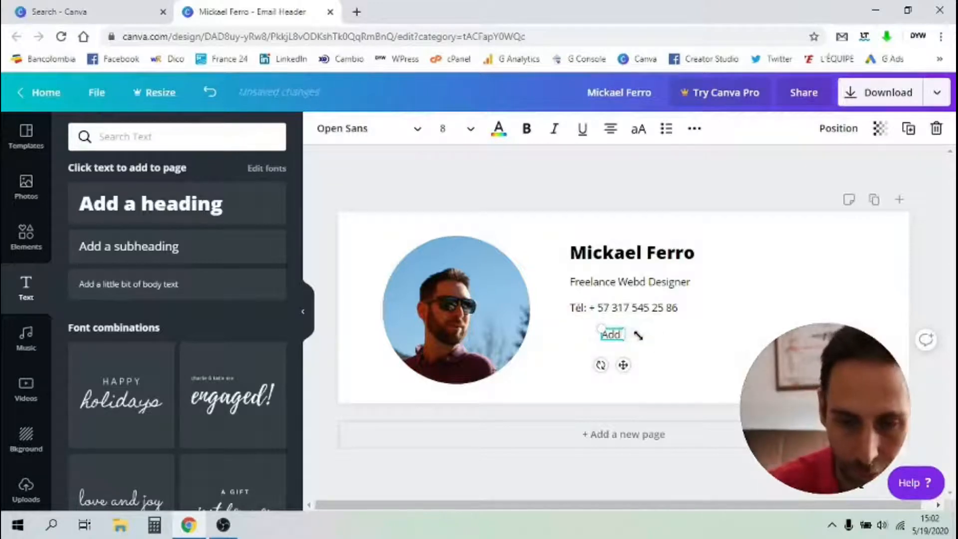
key("BackSpace")
key("BackSpace")
key("BackSpace")
type("Em")
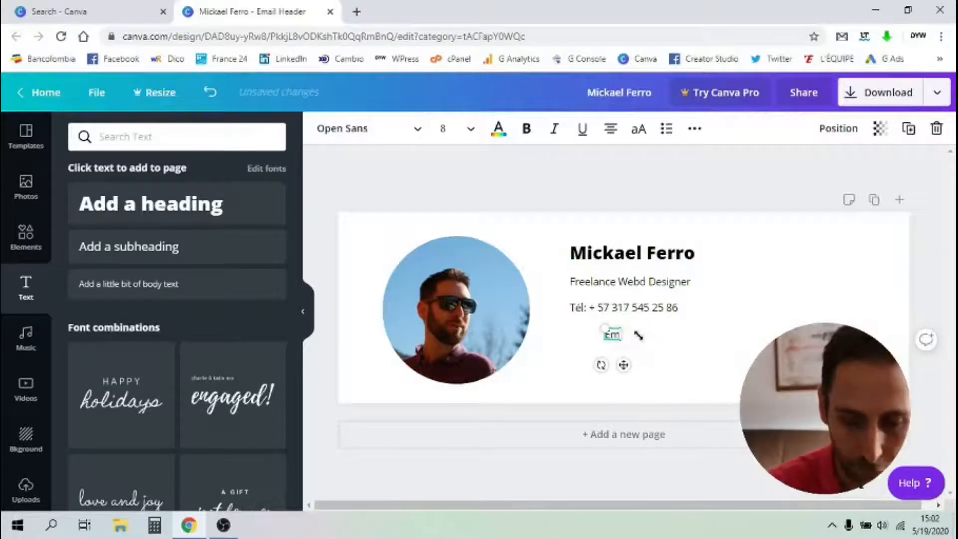
type("ail:")
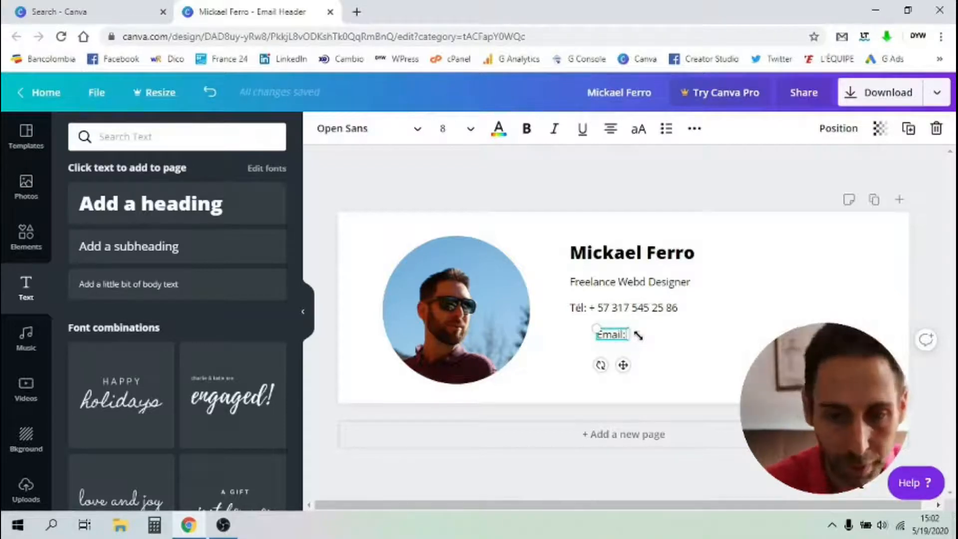
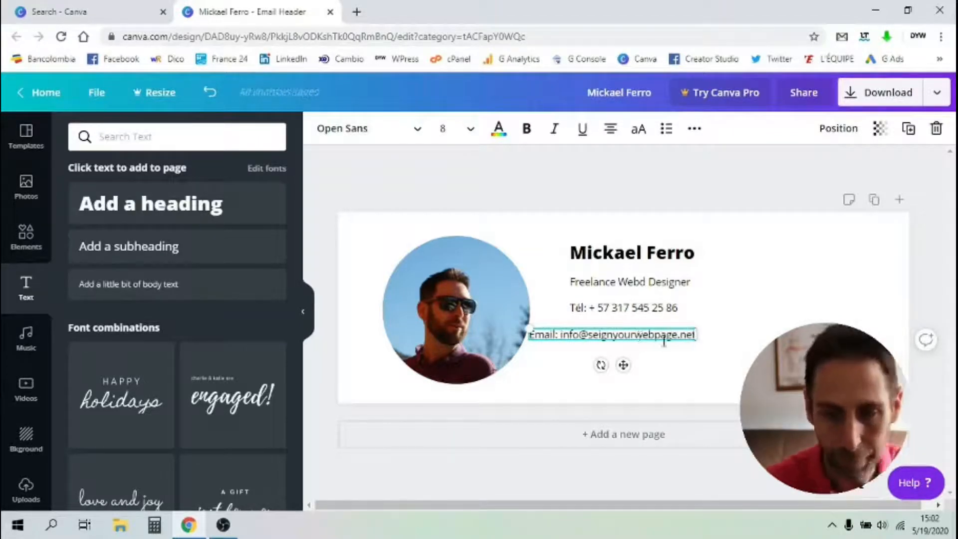
left_click(696, 372)
left_click(640, 335)
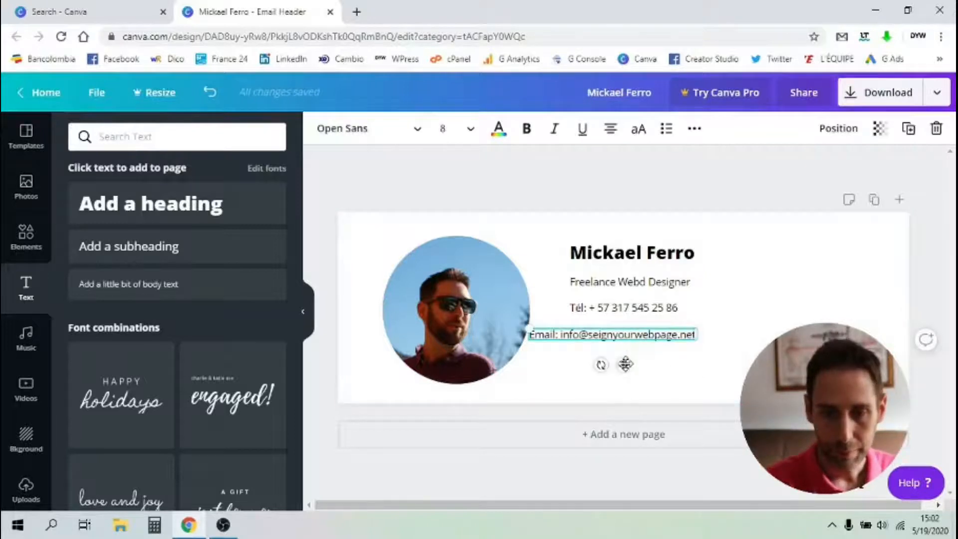
left_click_drag(640, 364, 667, 362)
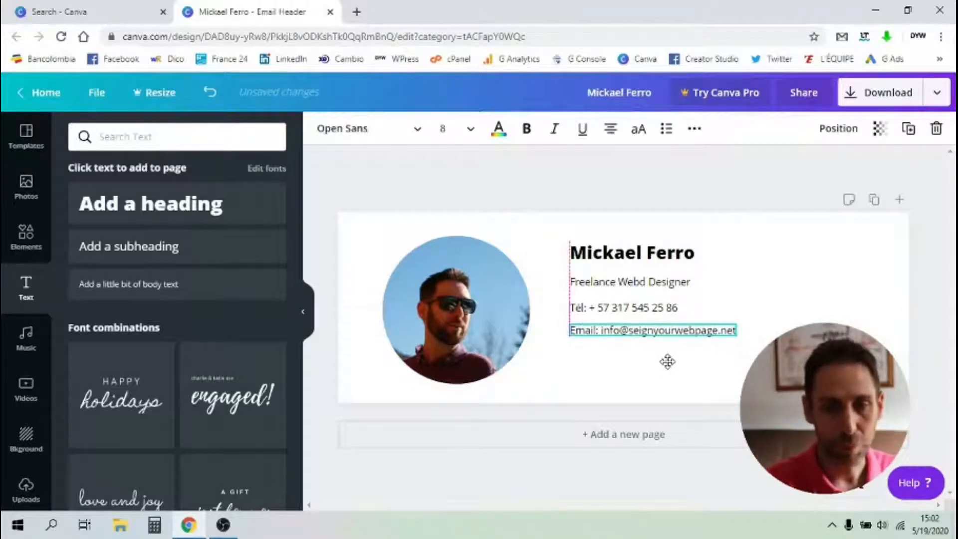
left_click(727, 357)
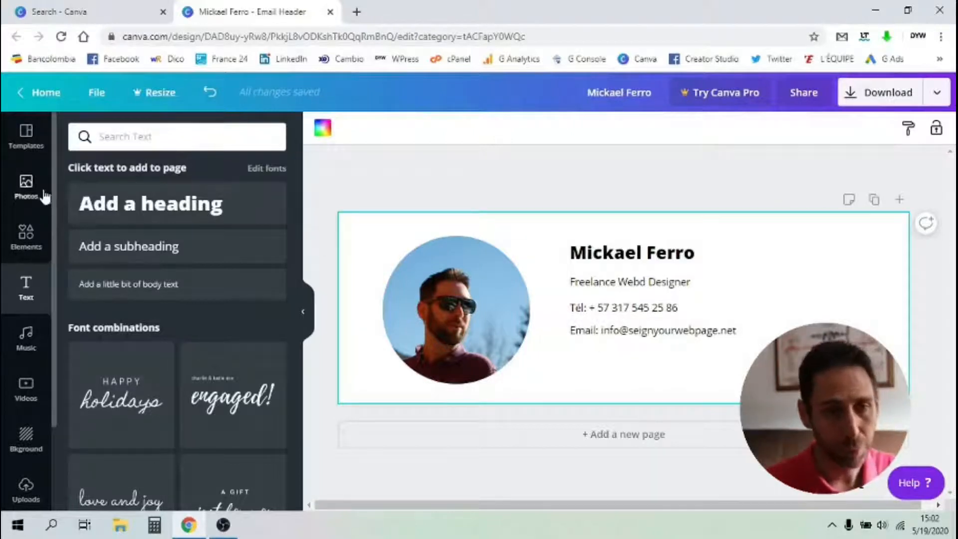
Step: Add the DYW logo from Uploads to the header and shrink it
left_click(25, 494)
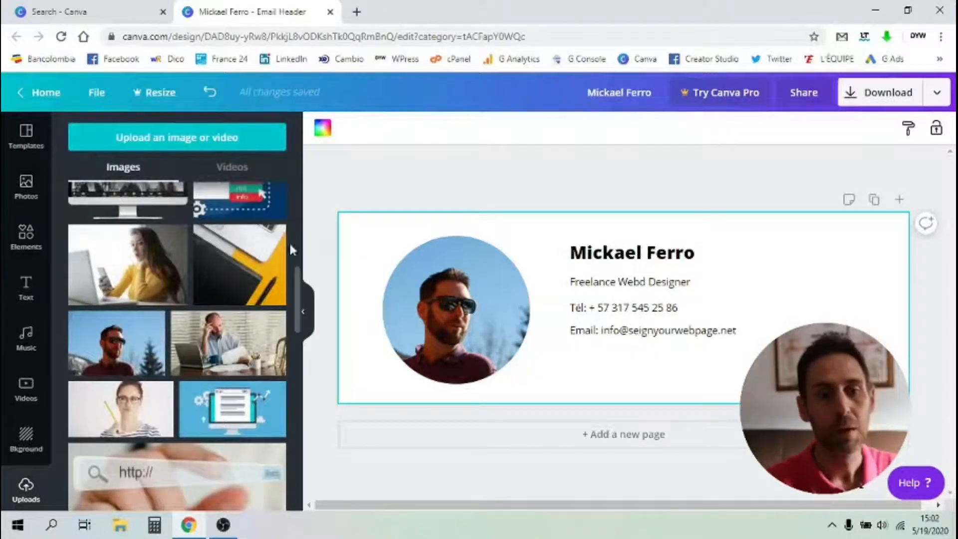
left_click_drag(297, 282, 312, 407)
left_click(212, 327)
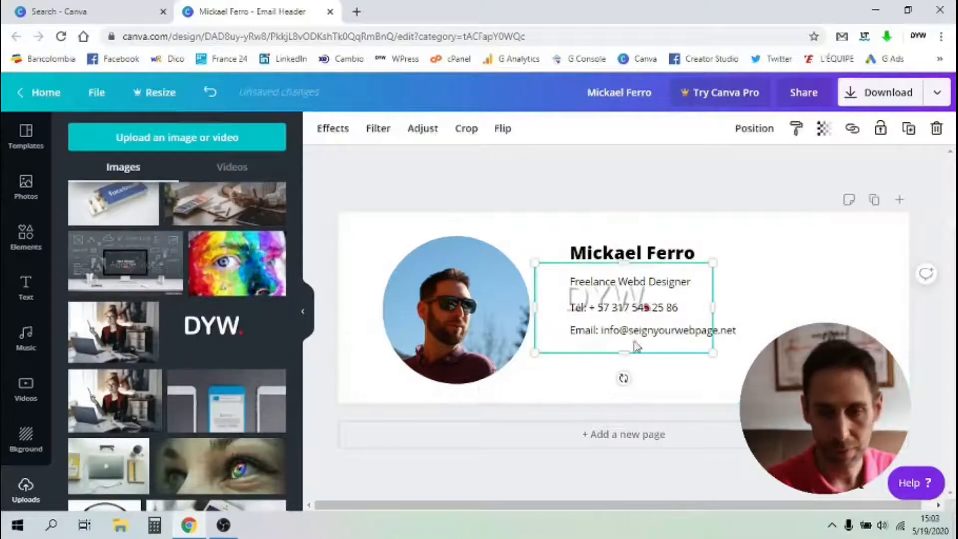
left_click(479, 211)
left_click(594, 302)
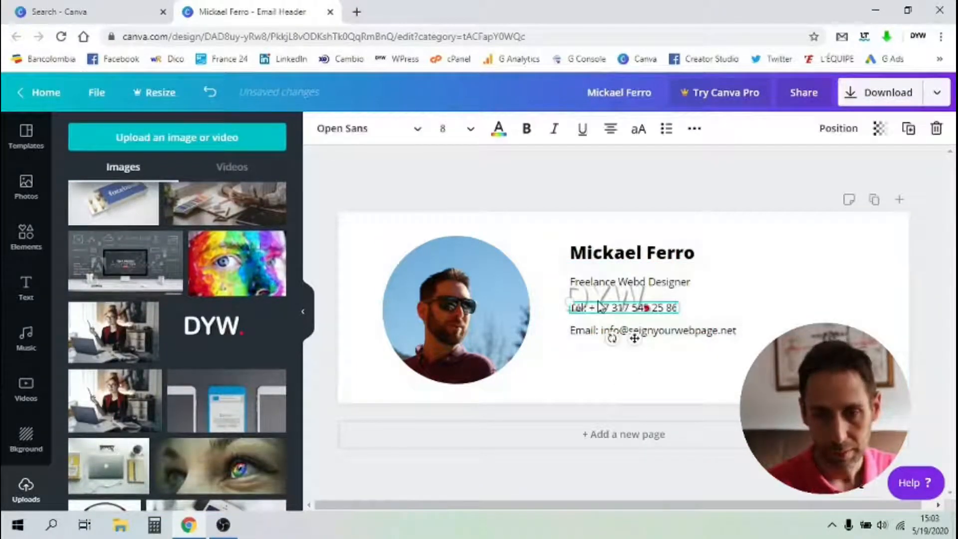
left_click(594, 300)
left_click_drag(565, 286, 593, 292)
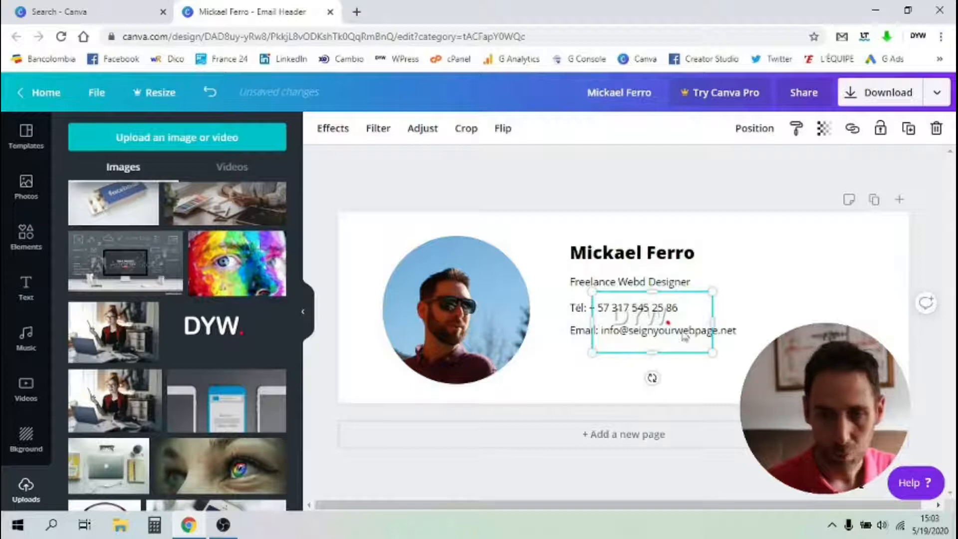
Step: Crop the DYW logo's empty margins and position it below the email line
left_click(469, 130)
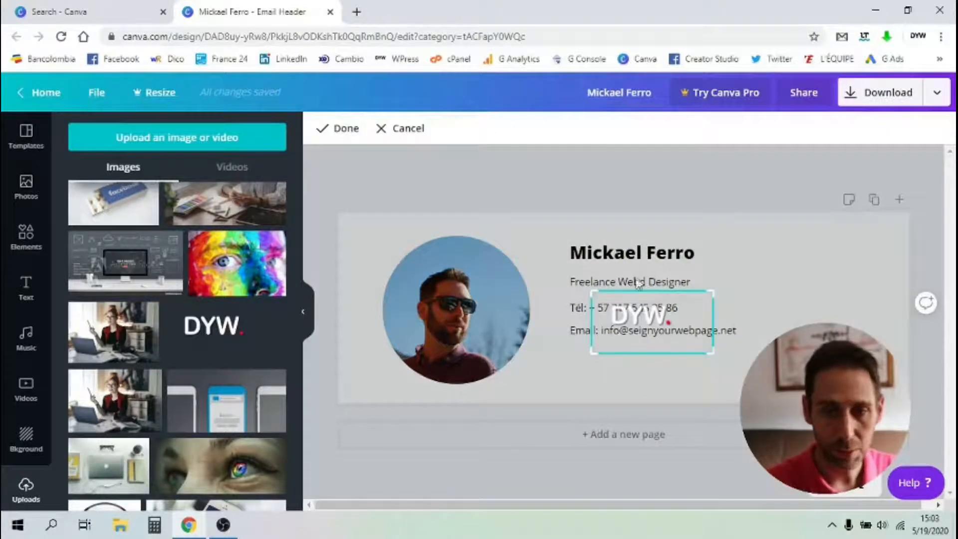
left_click_drag(696, 296, 674, 303)
left_click_drag(585, 353, 598, 338)
left_click(625, 390)
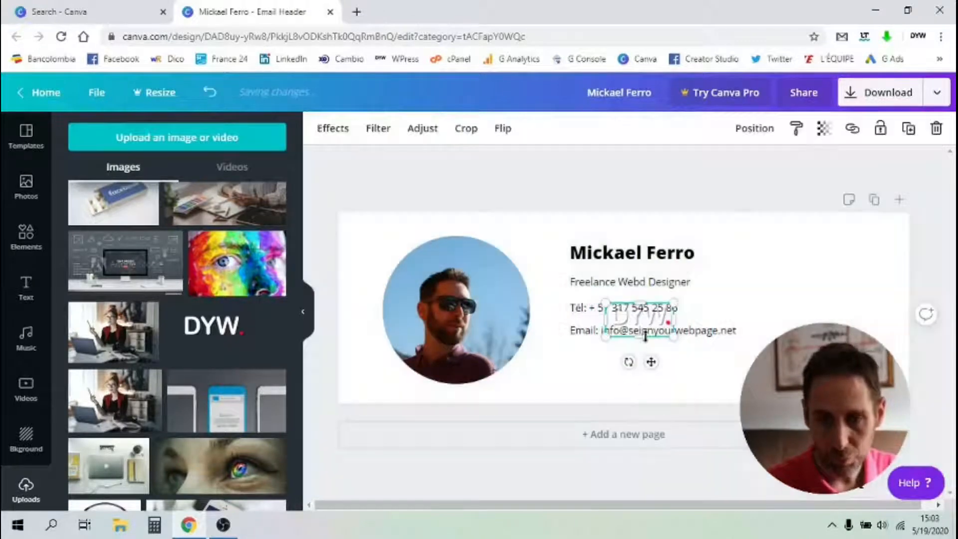
left_click_drag(651, 360, 619, 412)
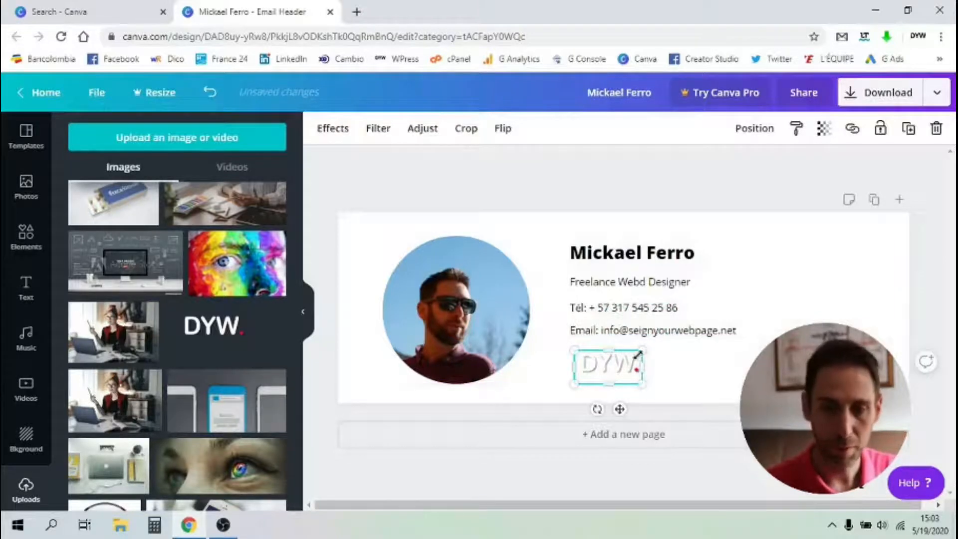
left_click_drag(660, 348, 662, 342)
left_click_drag(630, 410, 622, 419)
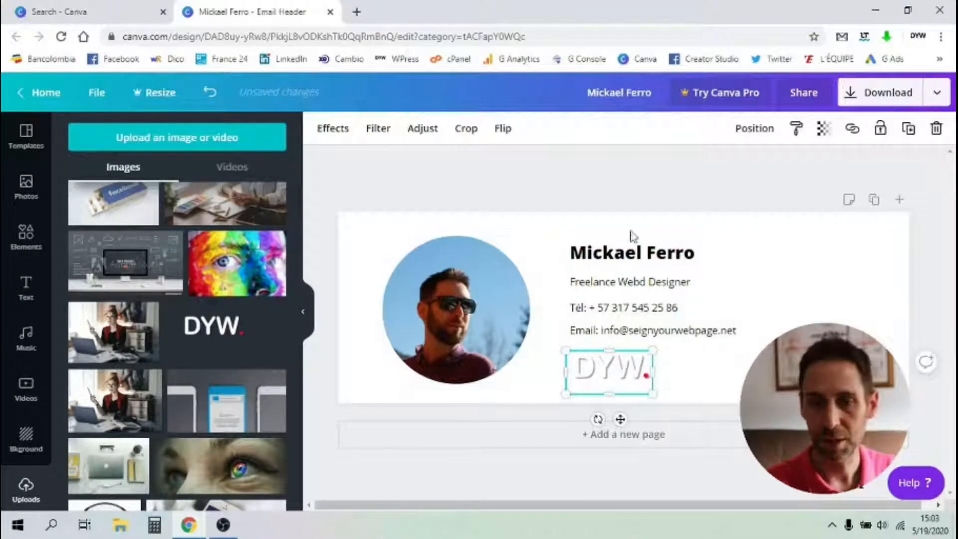
left_click(654, 259)
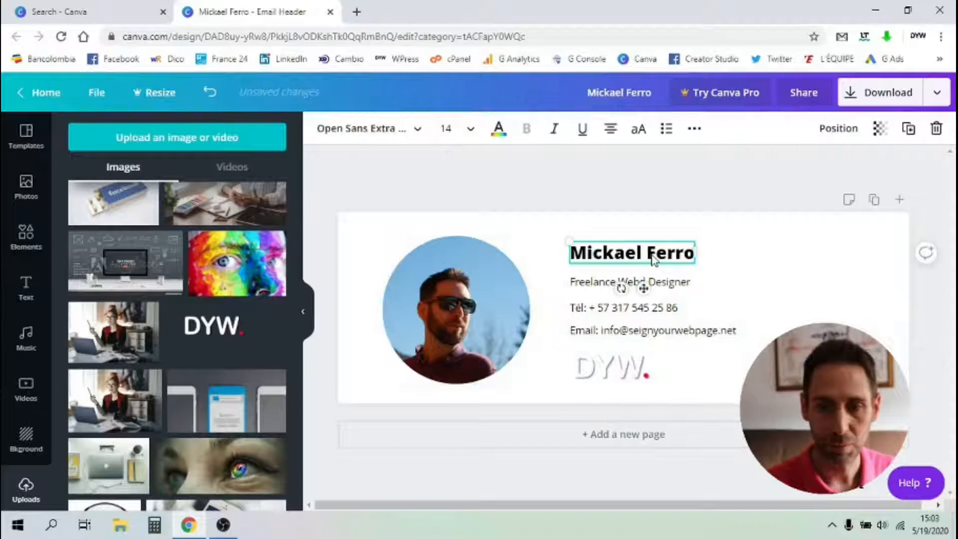
Step: Change the name heading's font from Open Sans Extra Bold to Baloo, picked under Recently used
left_click(419, 130)
left_click_drag(294, 184, 294, 398)
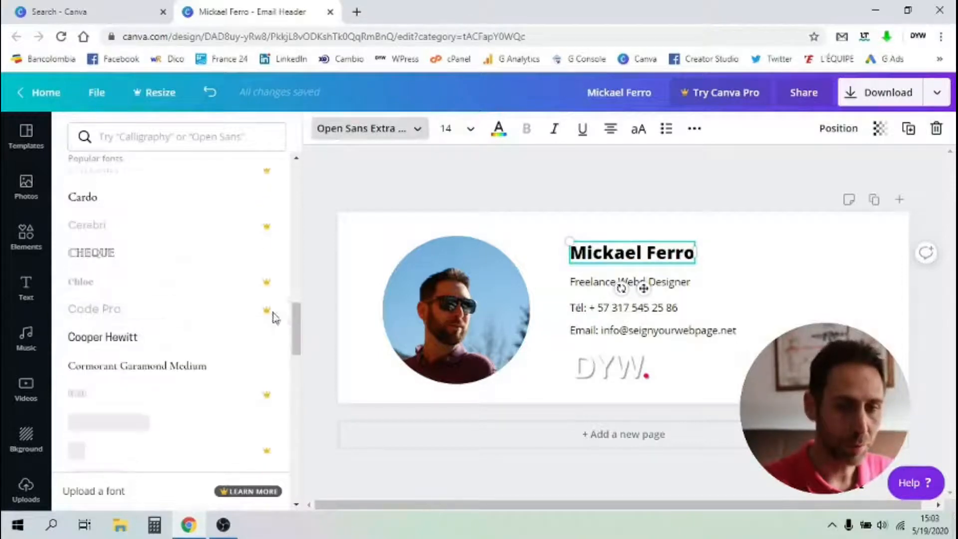
scroll(119, 319, "up", 15)
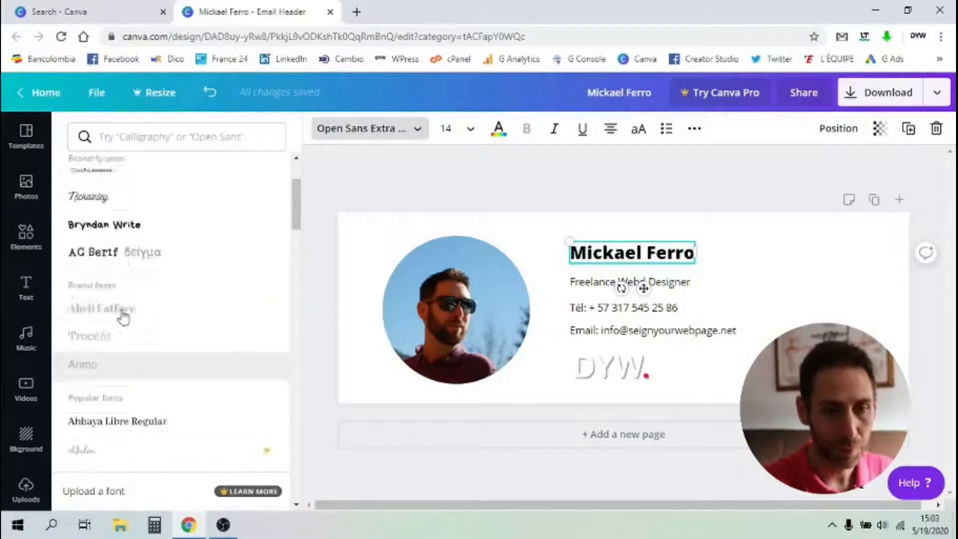
scroll(123, 318, "up", 3)
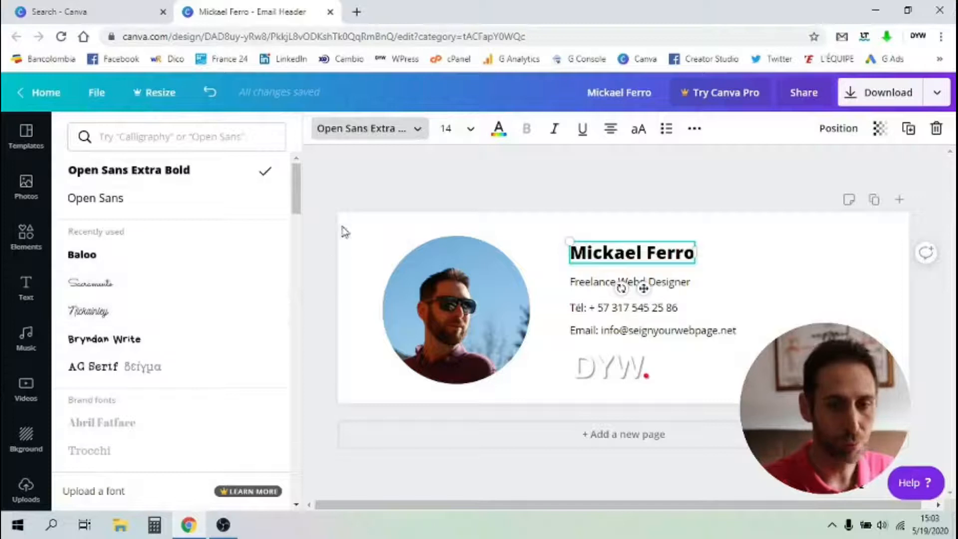
scroll(299, 187, "down", 1)
scroll(299, 187, "down", 2)
scroll(299, 192, "up", 4)
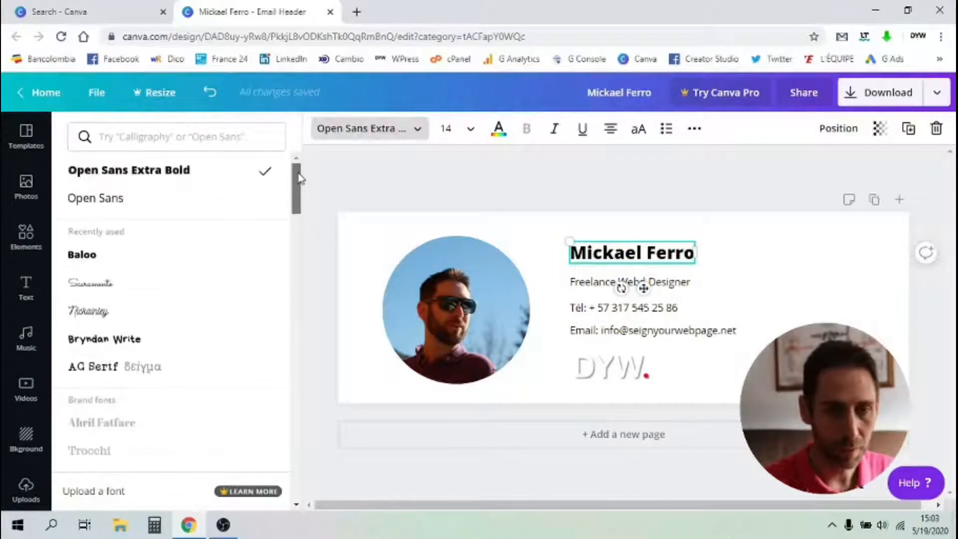
scroll(300, 185, "down", 3)
scroll(302, 168, "up", 3)
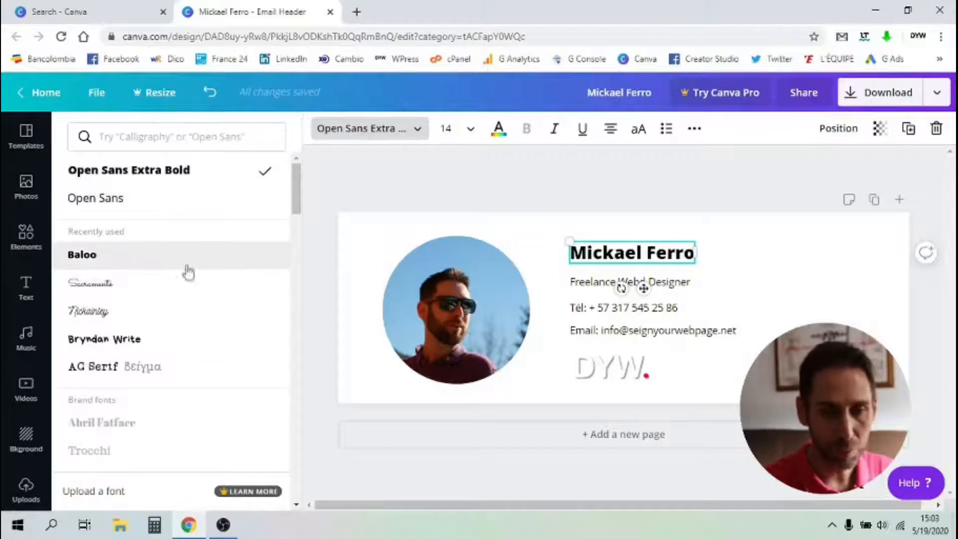
left_click(157, 264)
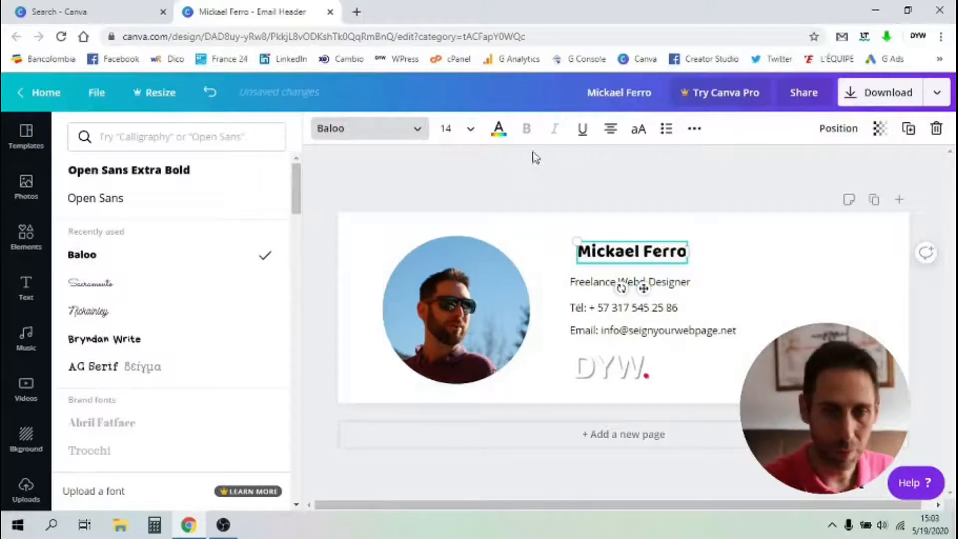
left_click(499, 128)
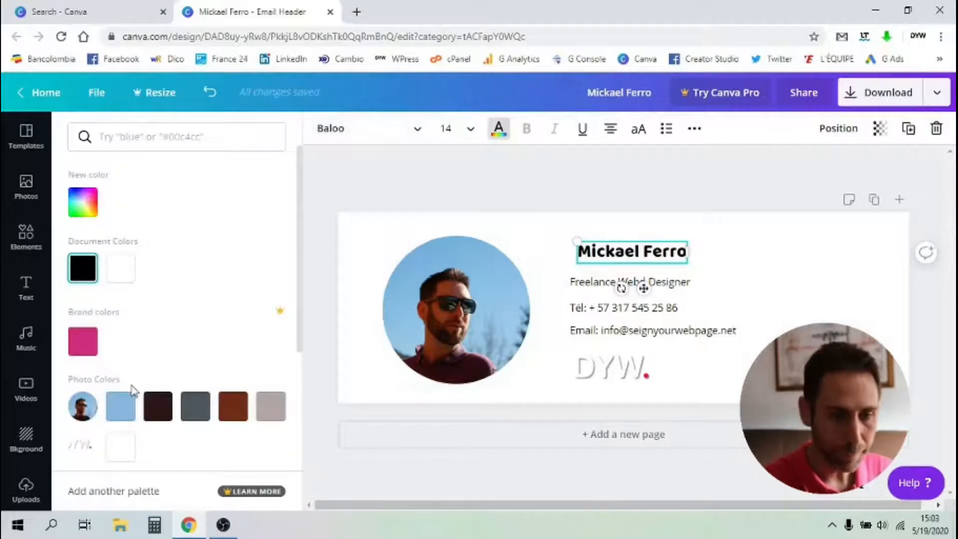
Step: Colour the name heading in the light blue from the photo's colours, after trying pink
left_click_drag(302, 206, 306, 409)
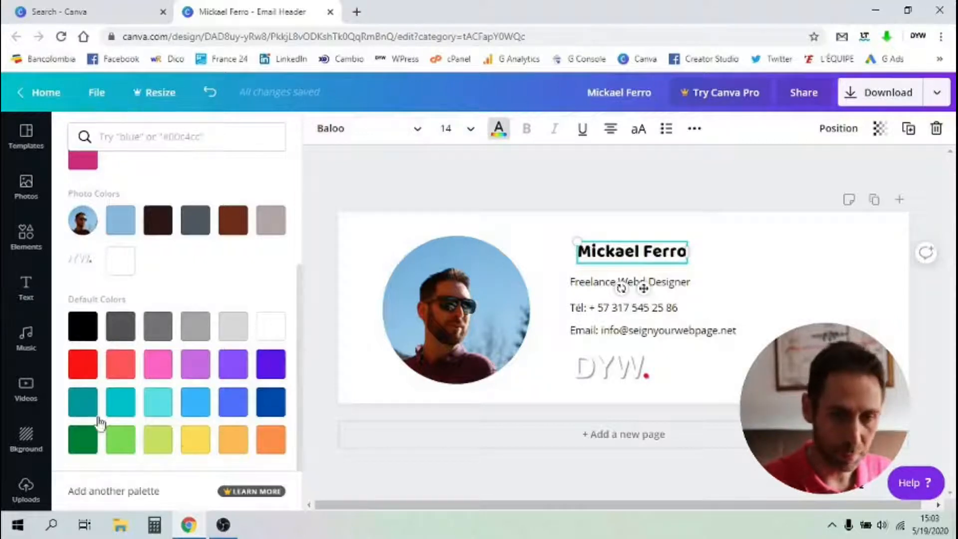
left_click_drag(299, 387, 306, 317)
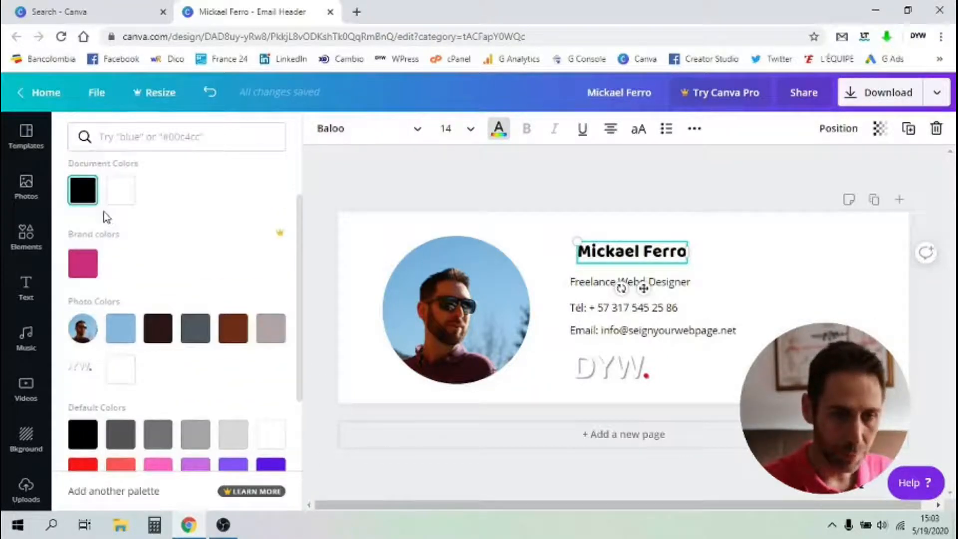
scroll(96, 227, "up", 1)
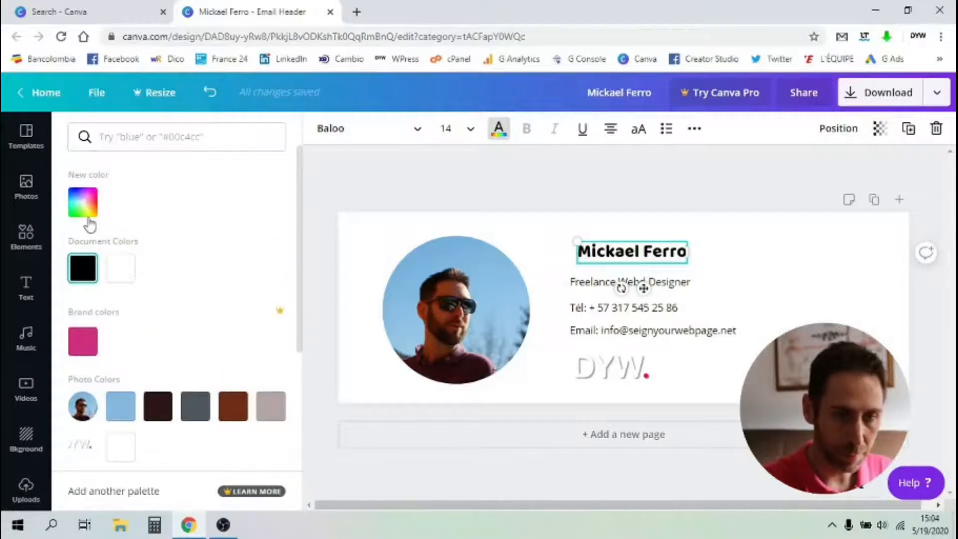
left_click(88, 217)
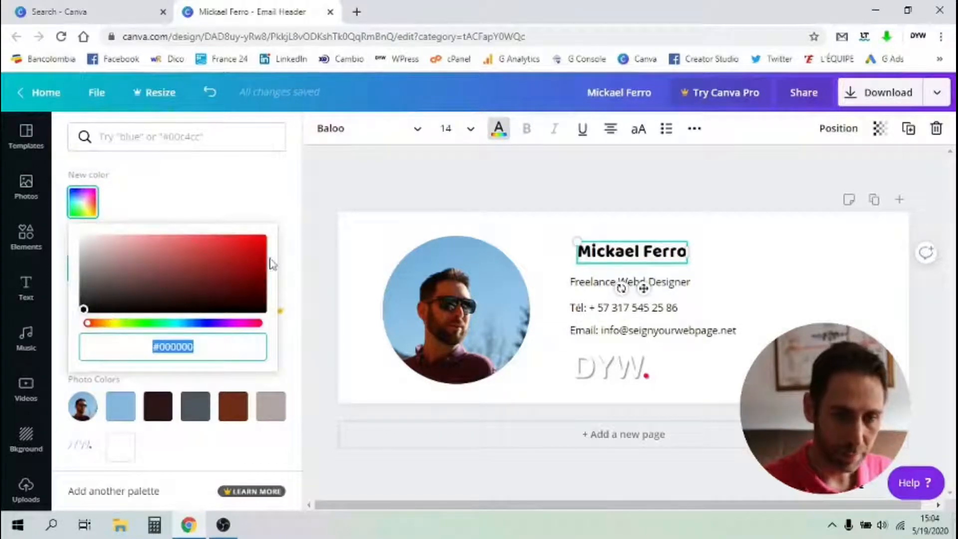
left_click(230, 190)
left_click(87, 347)
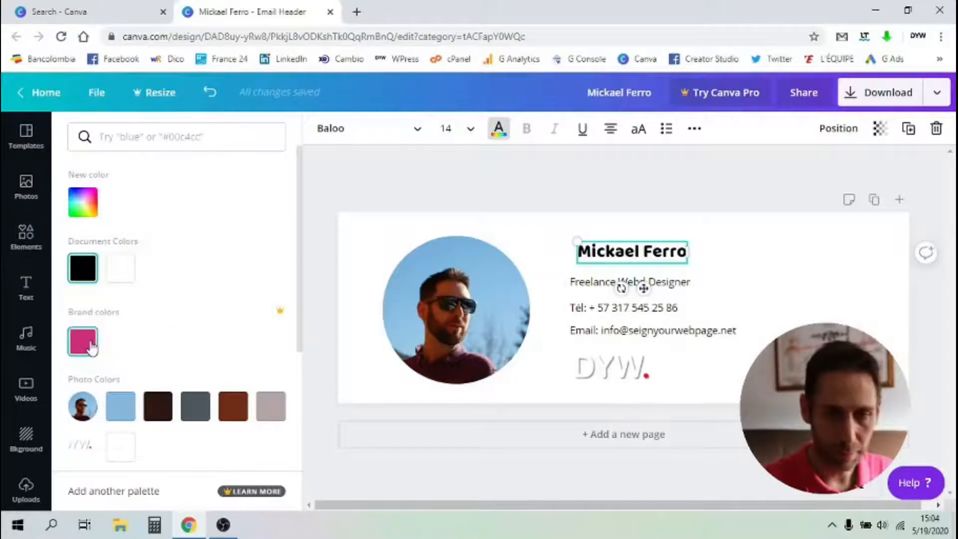
left_click(124, 410)
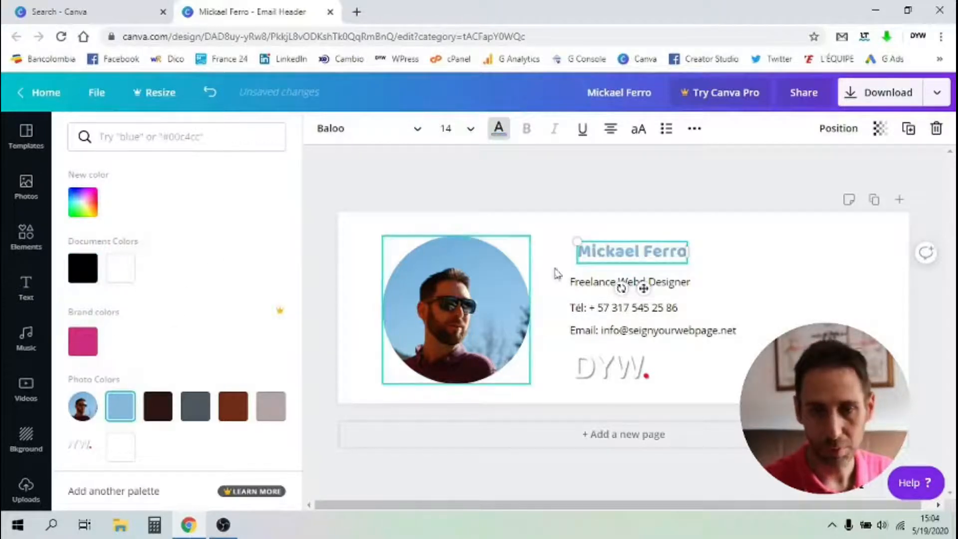
left_click(686, 285)
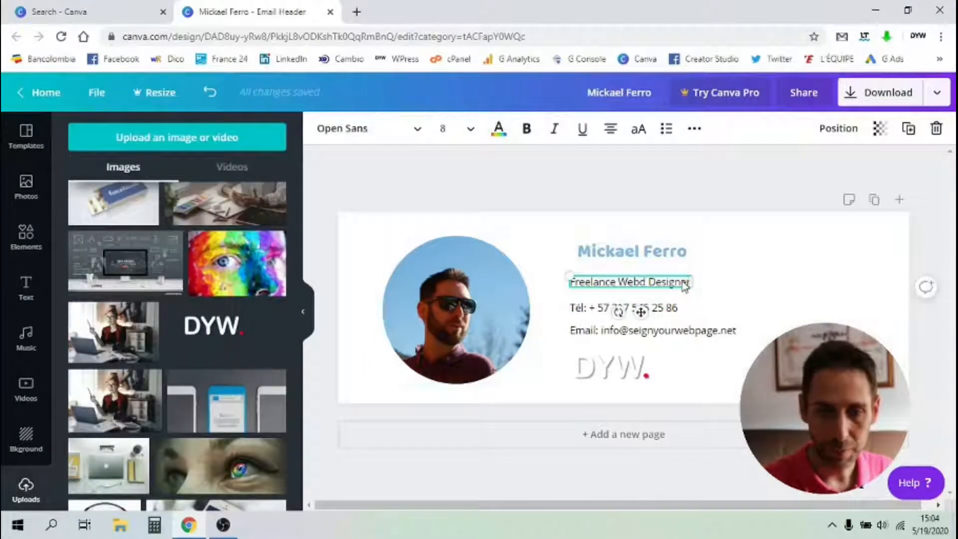
Step: Set the Freelance Webd Designer line in Sacramento at size 18 and align it with the text below
left_click(418, 131)
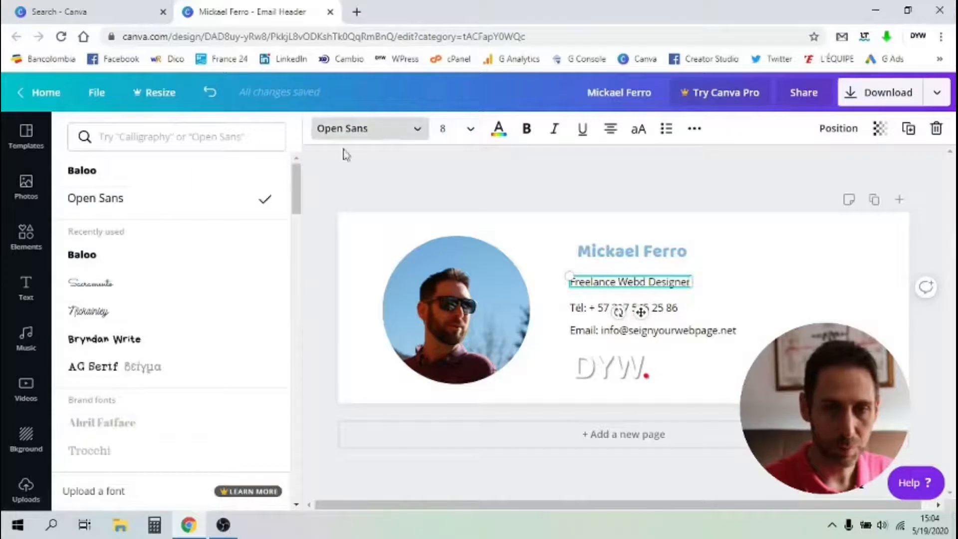
left_click(110, 290)
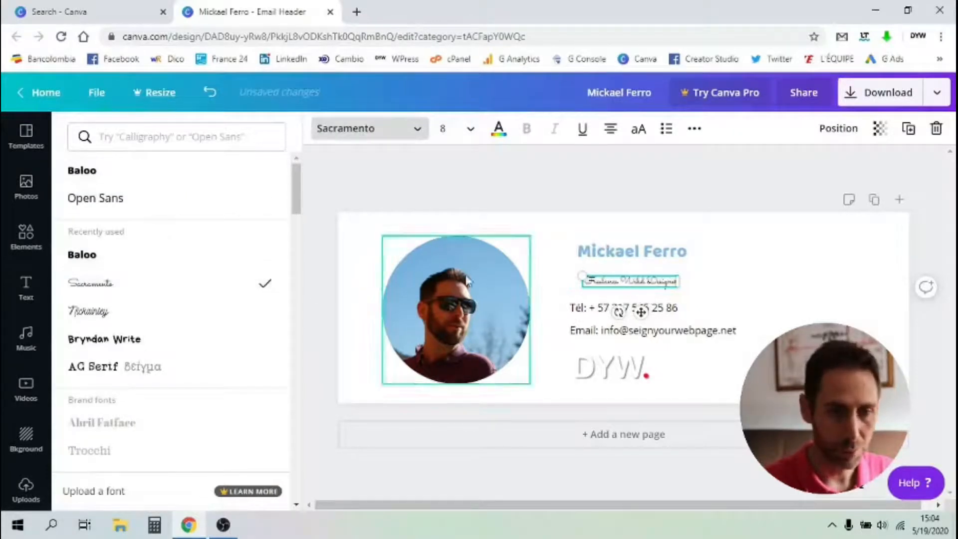
left_click(471, 131)
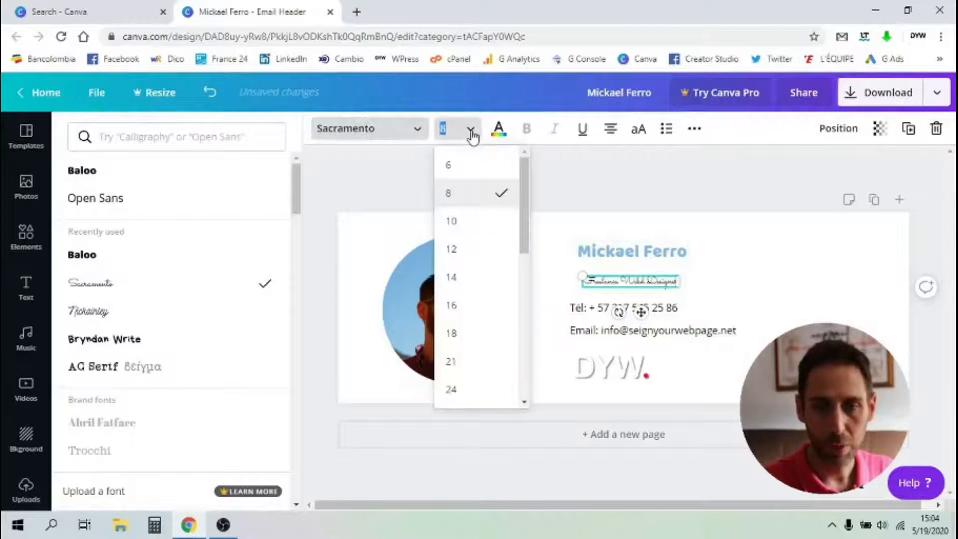
left_click(470, 332)
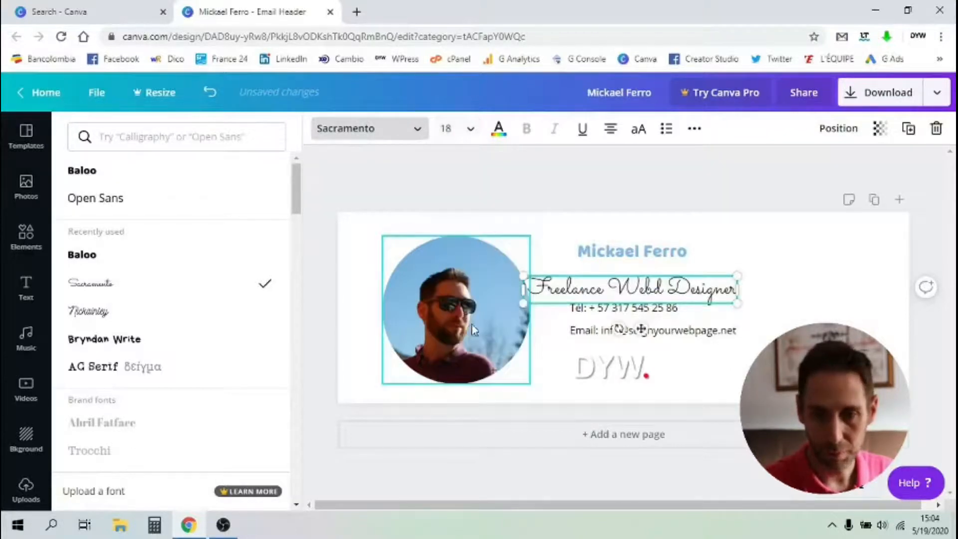
left_click_drag(642, 325, 685, 321)
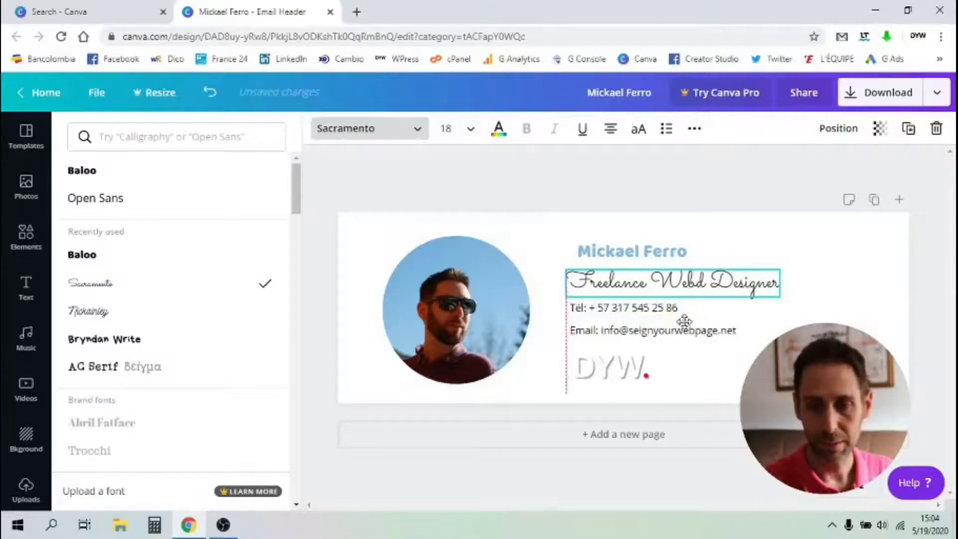
Step: Resize the name heading to 16 and reposition it above the job title
left_click(665, 254)
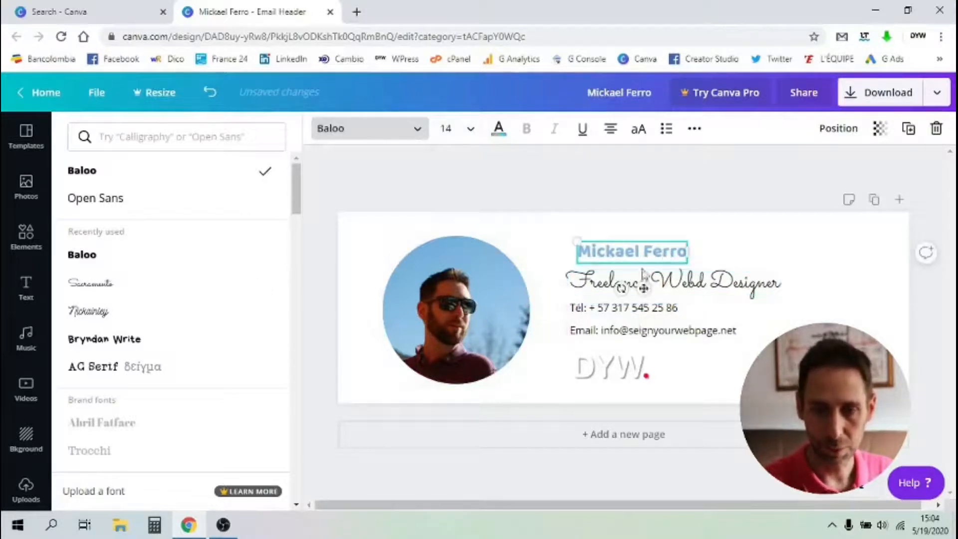
left_click(471, 128)
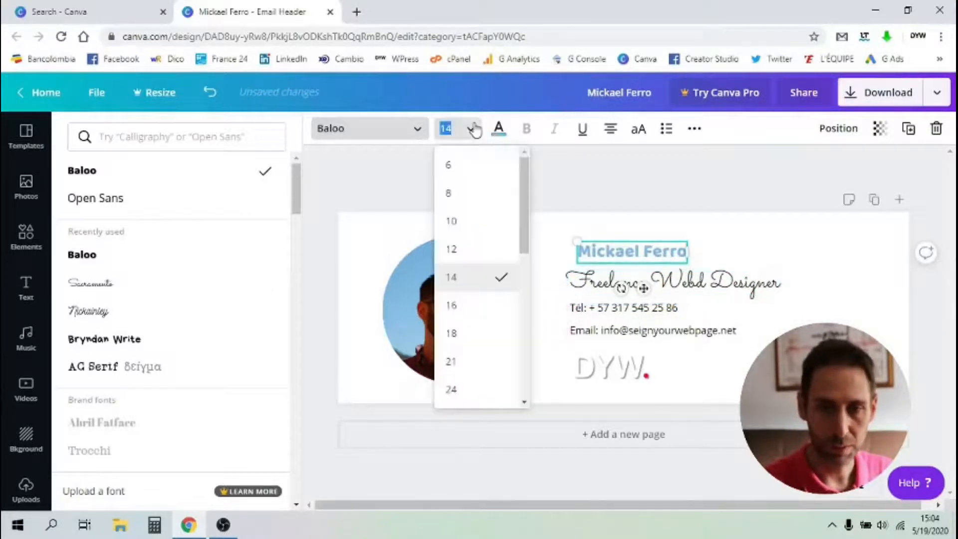
left_click(467, 332)
left_click_drag(644, 286, 647, 282)
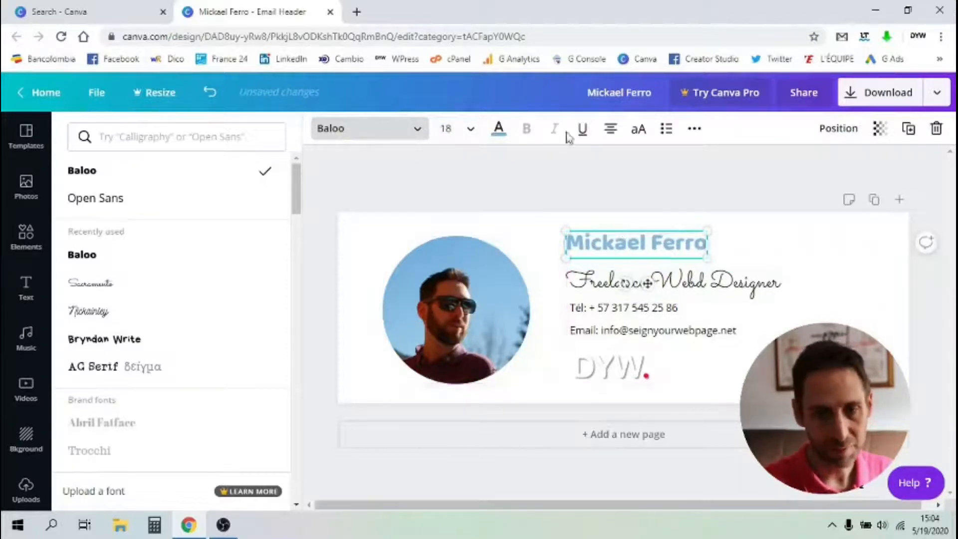
left_click(471, 128)
left_click(468, 256)
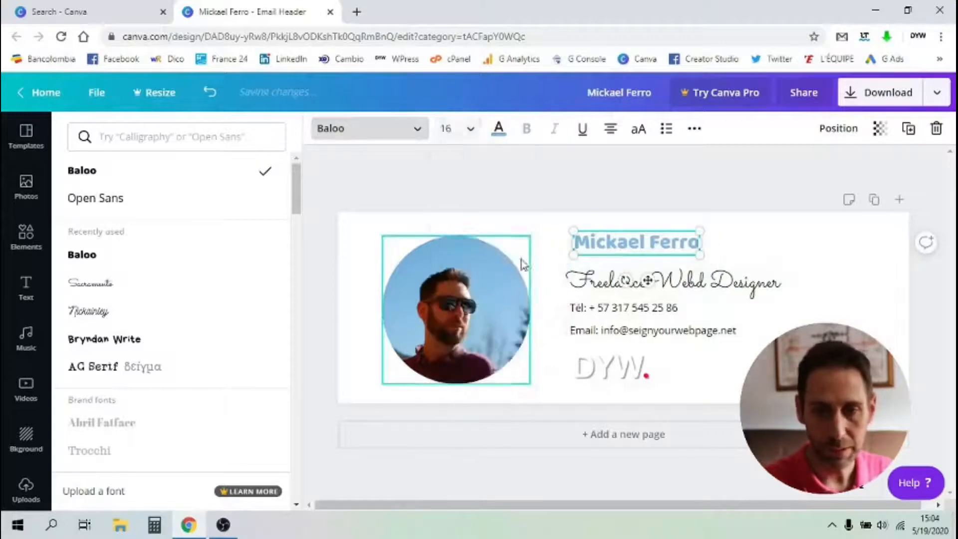
mouse_move(646, 281)
left_mouse_down()
mouse_move(822, 280)
mouse_move(836, 359)
mouse_move(680, 246)
mouse_move(641, 278)
left_mouse_up()
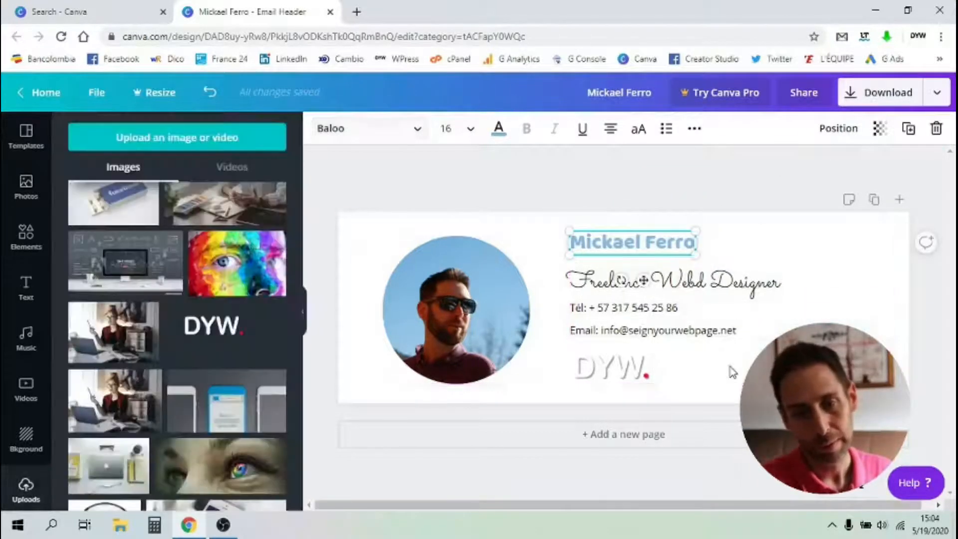
left_click(644, 308)
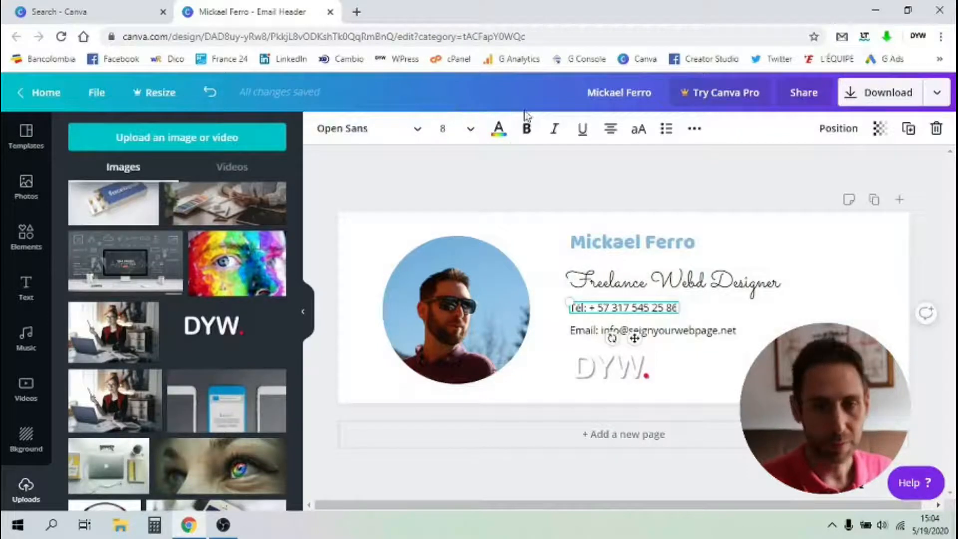
Step: Set the phone line in Baloo at size 12 and align it with the email line
left_click(414, 130)
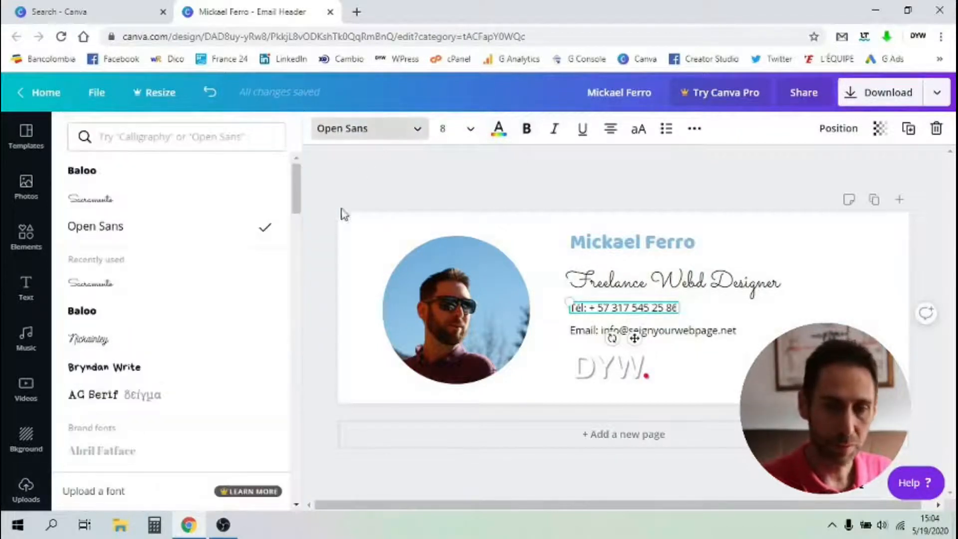
left_click(112, 312)
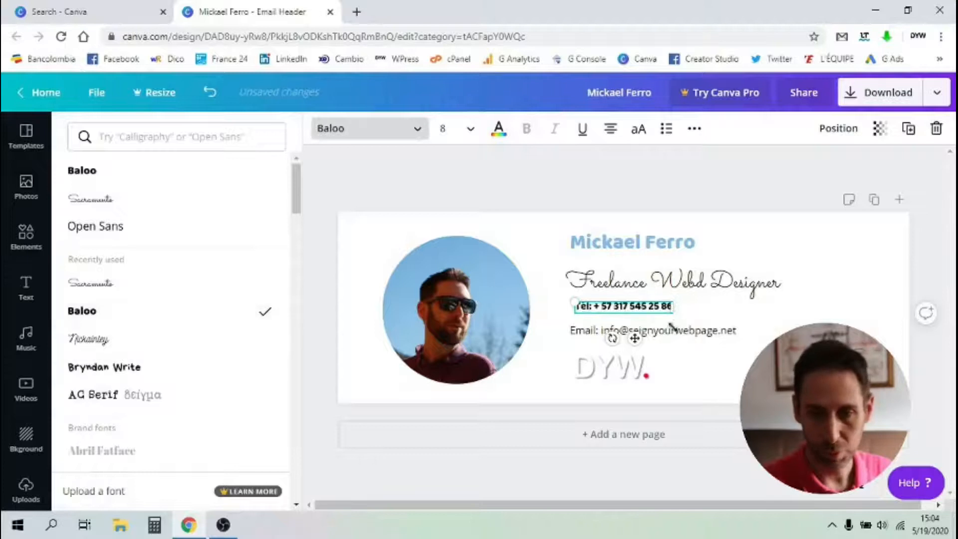
left_click(471, 131)
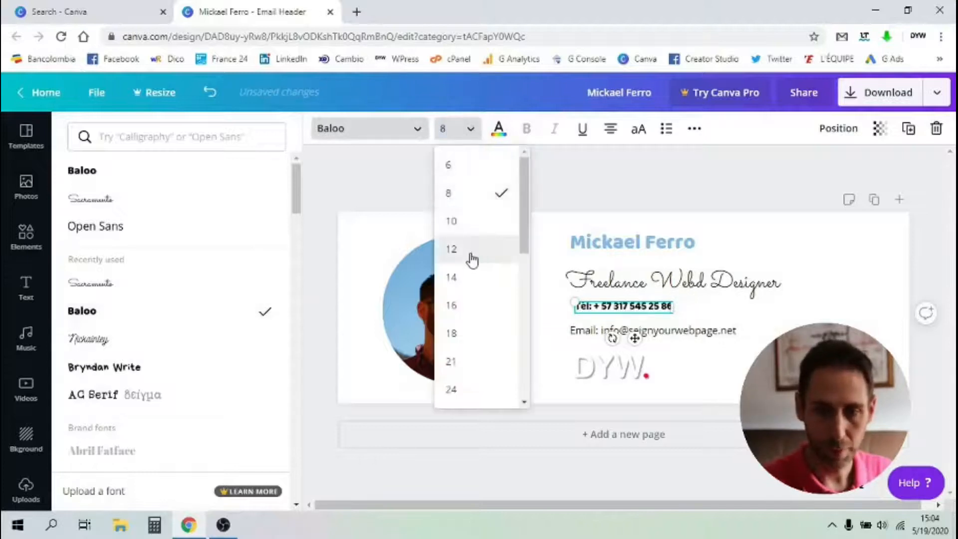
left_click(471, 252)
left_click_drag(634, 345, 652, 346)
Step: Set the email line in Baloo at size 10, aligned left with the phone line
left_click(677, 332)
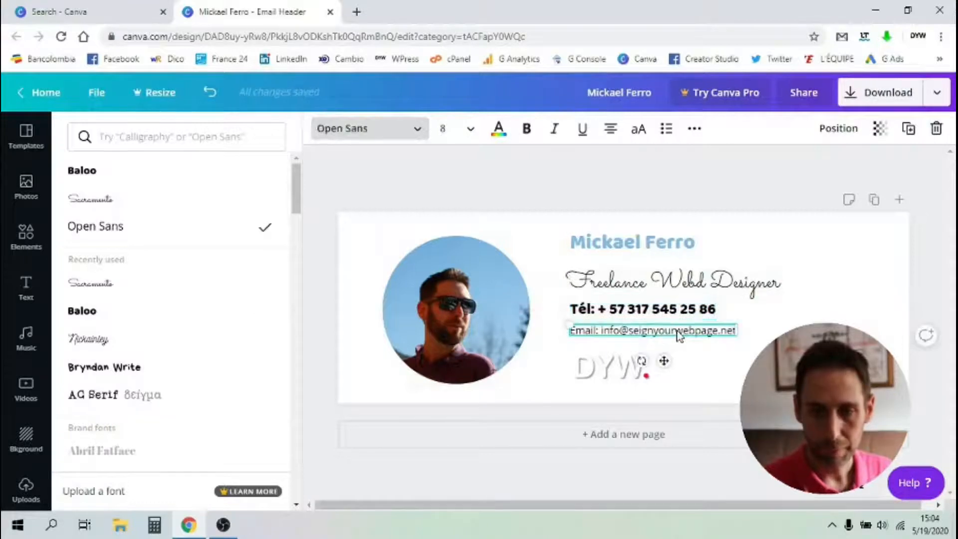
left_click(415, 129)
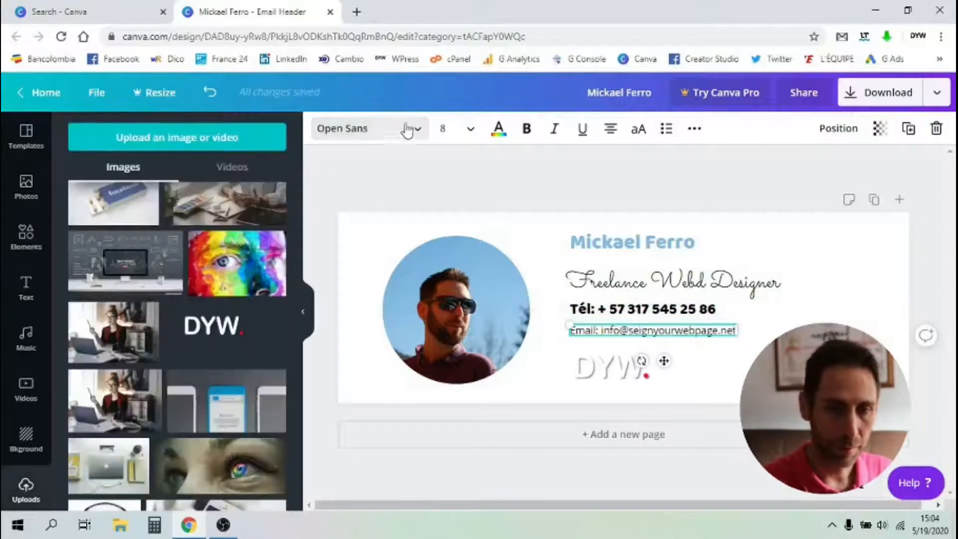
left_click(409, 129)
left_click(143, 172)
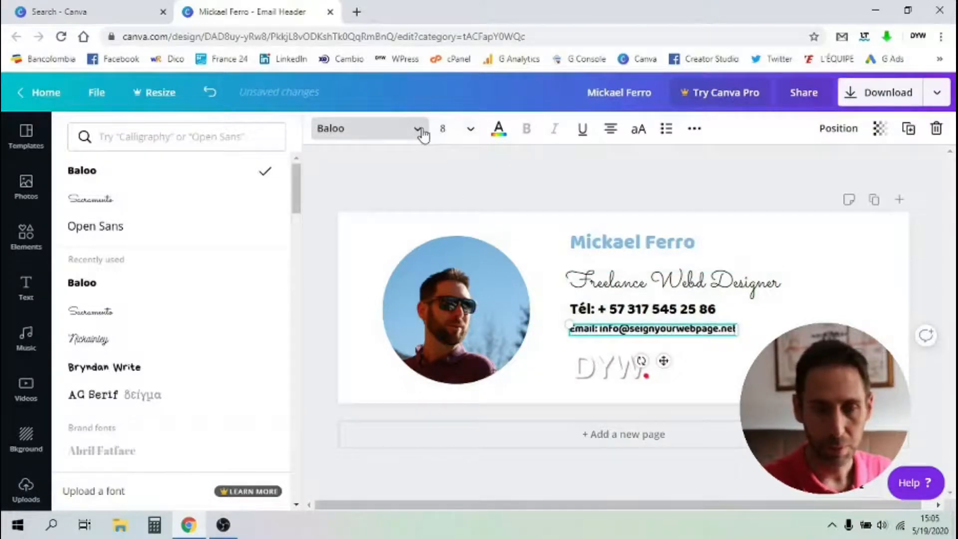
left_click(461, 129)
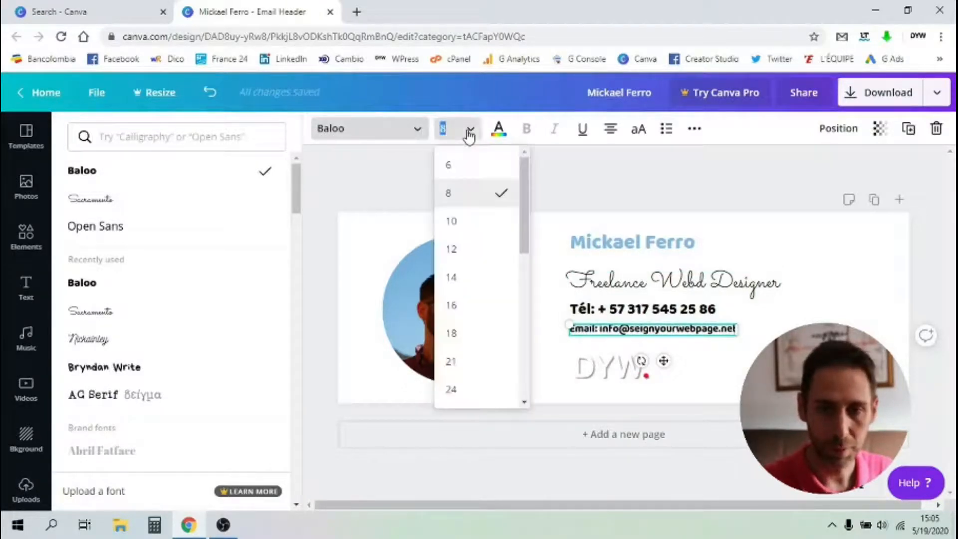
left_click(479, 250)
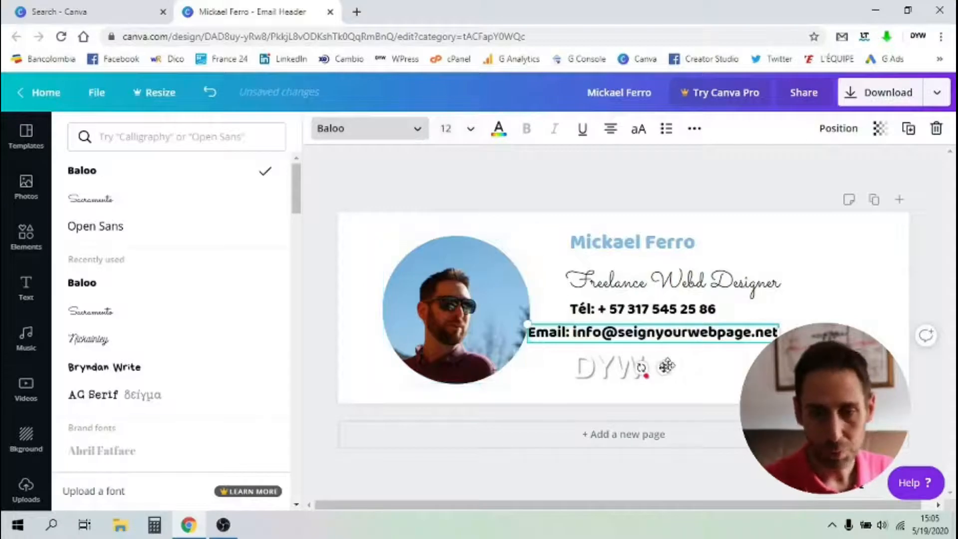
left_click_drag(671, 369, 702, 369)
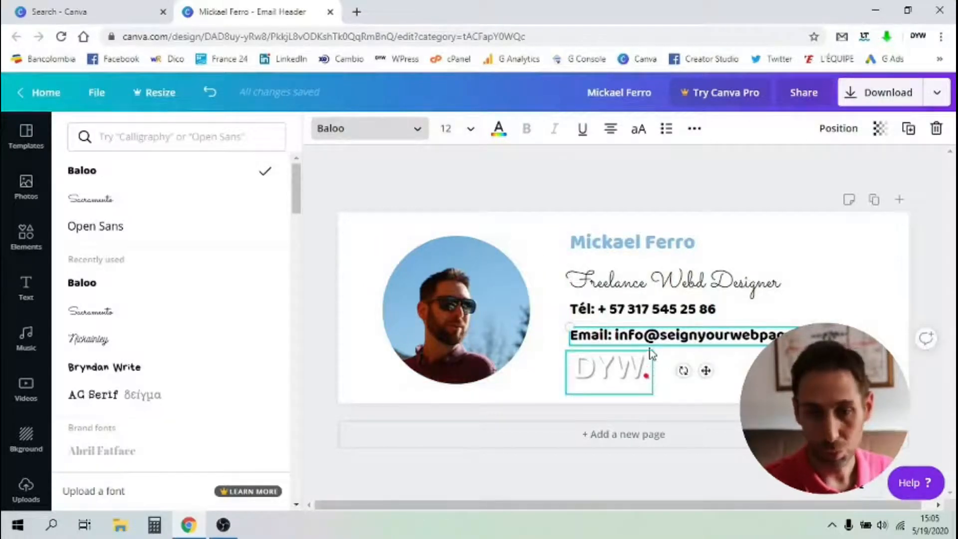
left_click(470, 128)
left_click(464, 218)
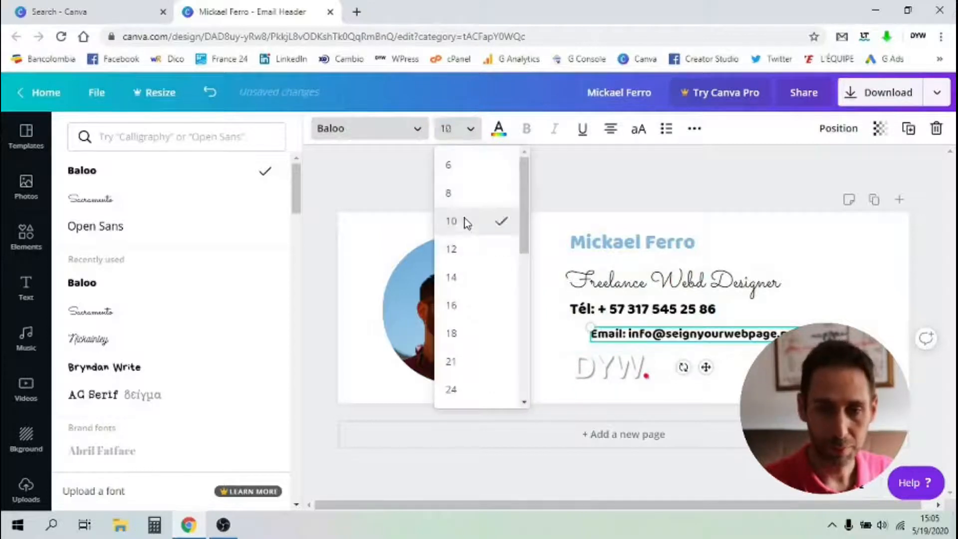
left_click_drag(705, 367, 692, 370)
Step: Shrink the phone line to size 10 and align it left with the email line
left_click(679, 315)
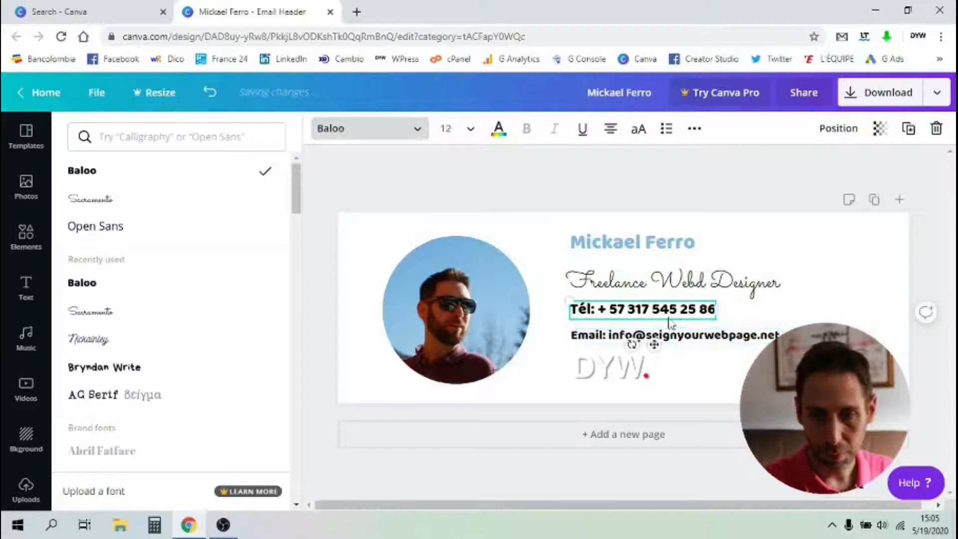
left_click(468, 131)
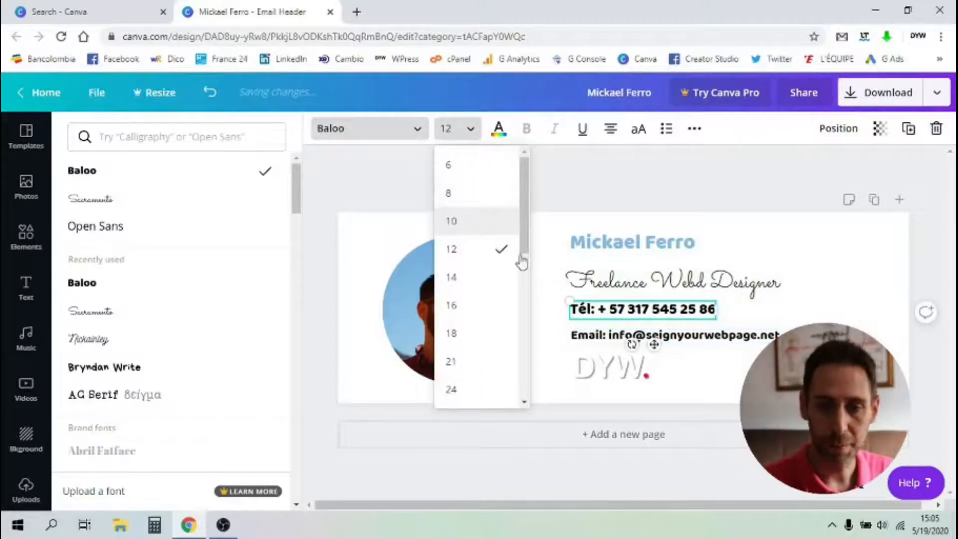
left_click(464, 221)
left_click_drag(654, 342, 642, 342)
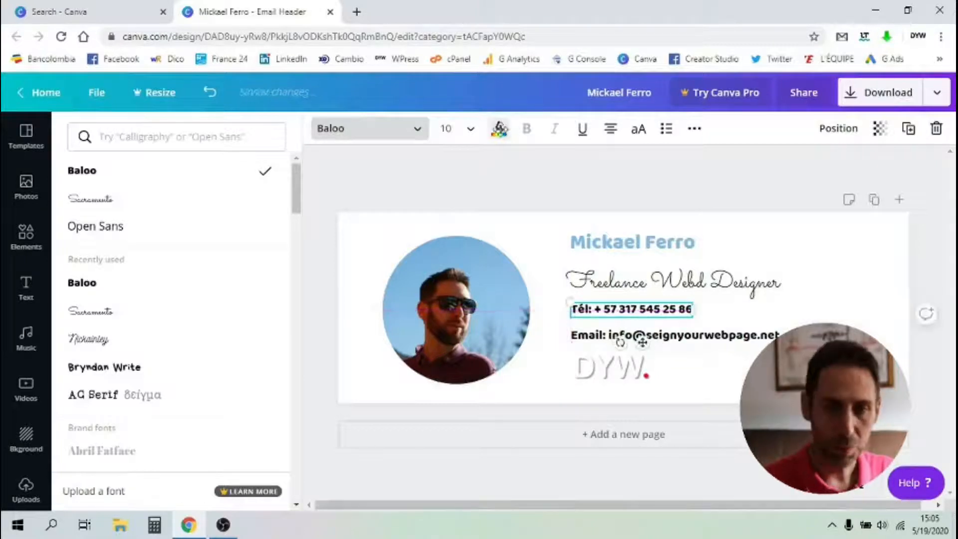
left_click(499, 130)
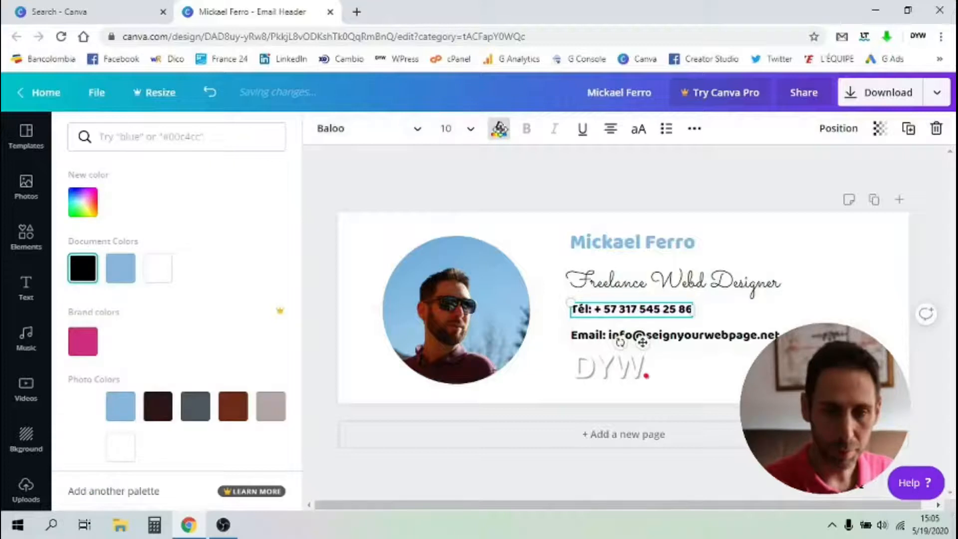
Step: Colour both the phone and email lines with the light grey from the photo's colours
left_click(270, 406)
left_click(718, 338)
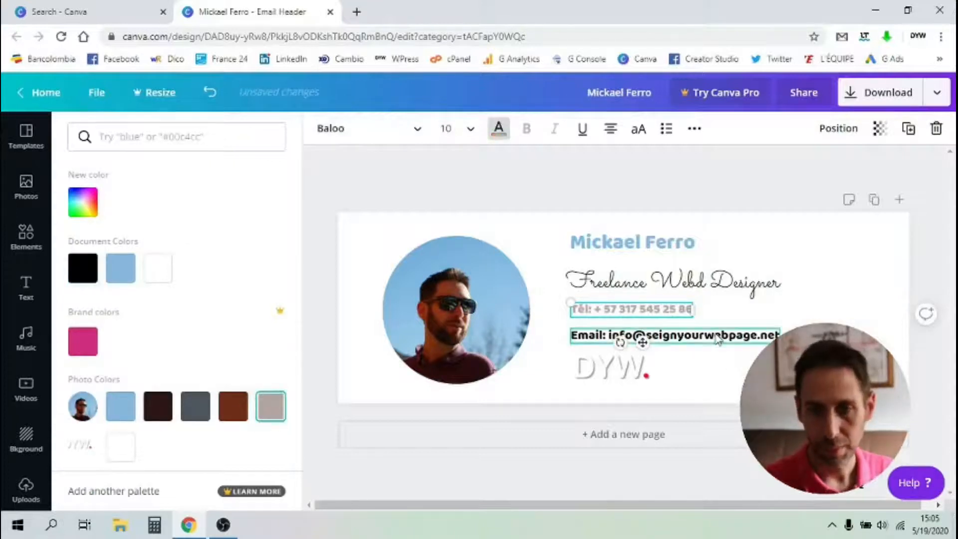
left_click(284, 414)
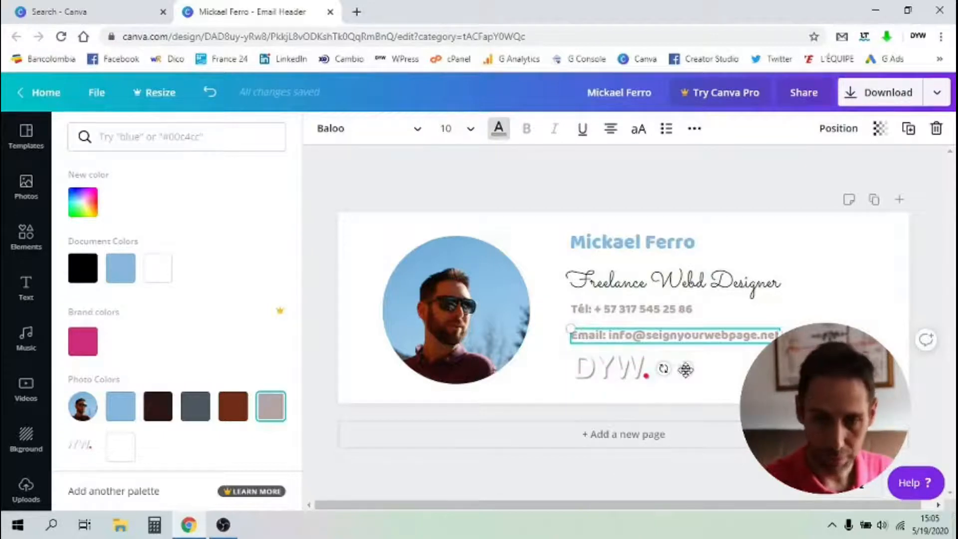
left_click(607, 375)
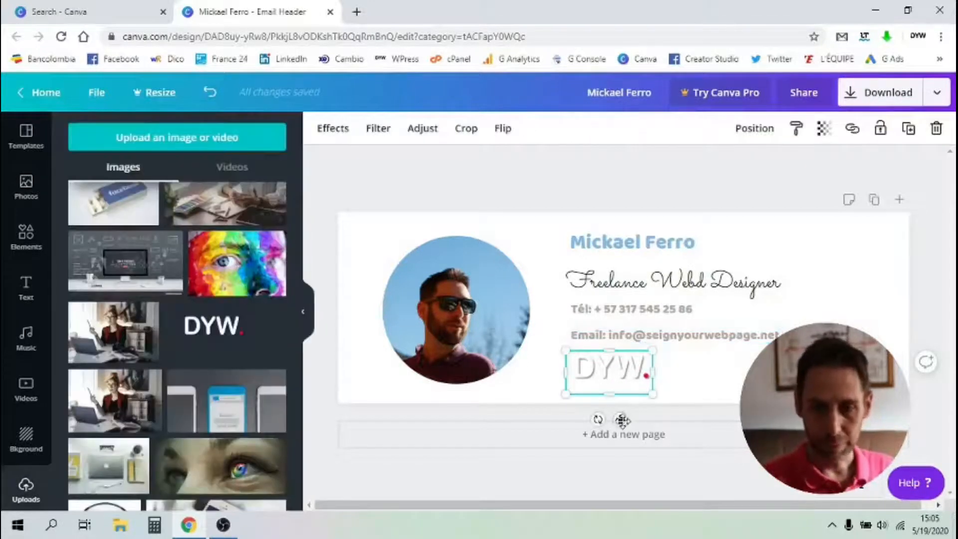
left_click(630, 420)
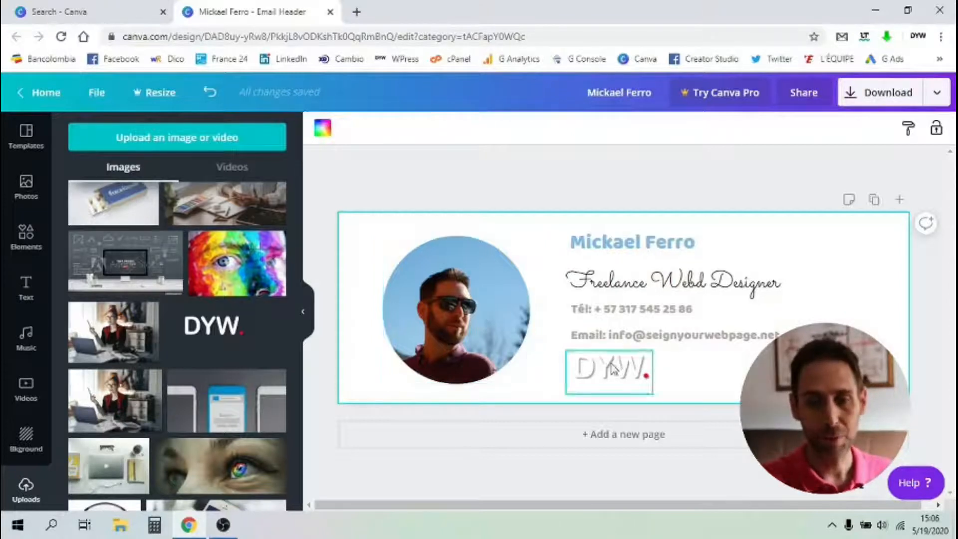
left_click(632, 296)
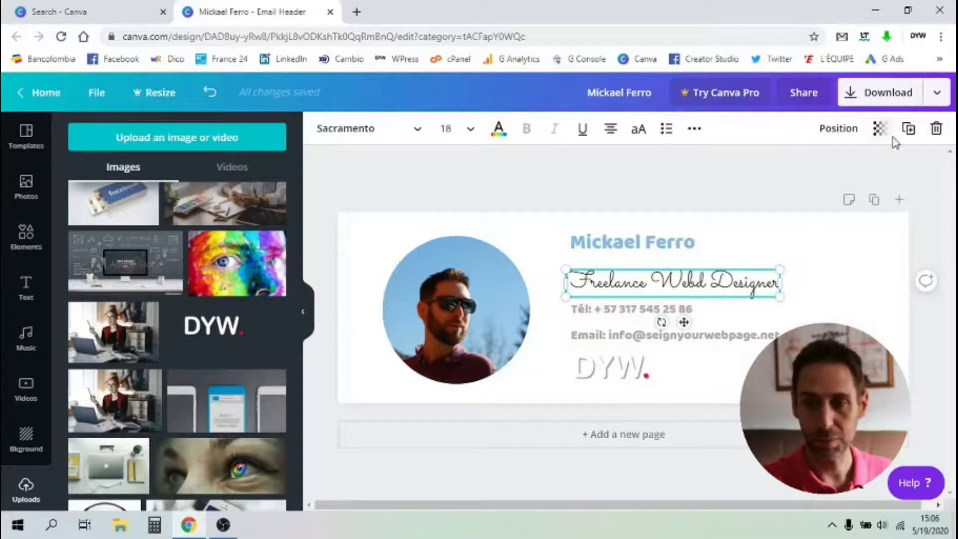
left_click(676, 313)
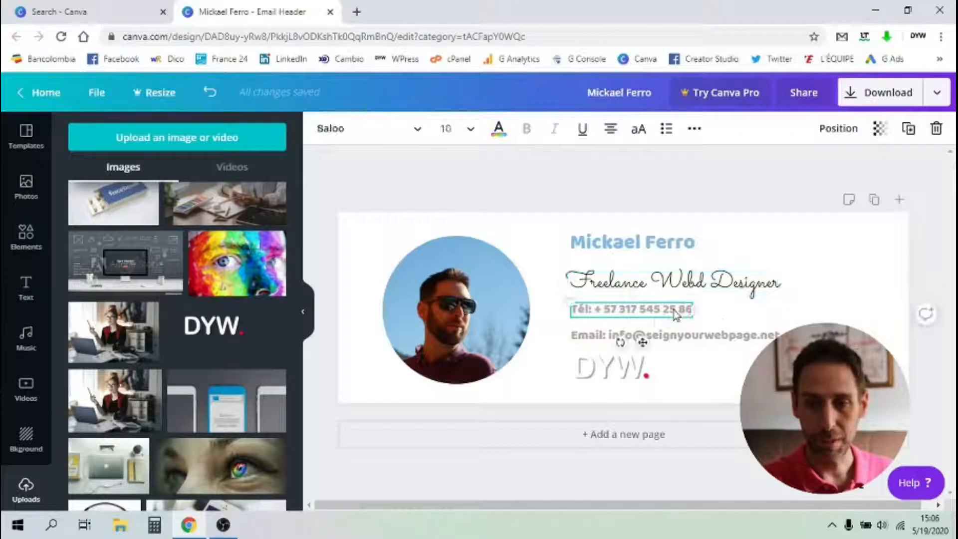
left_click(694, 128)
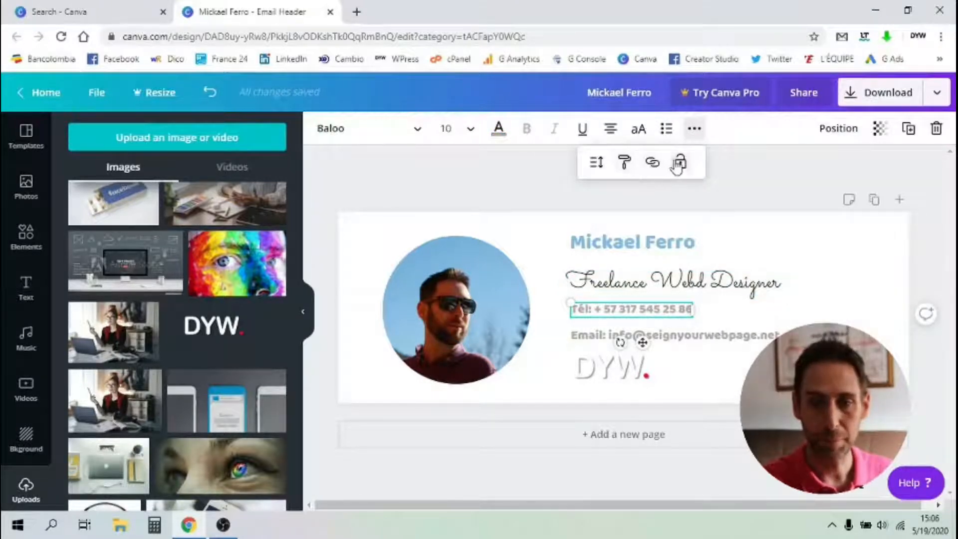
left_click(652, 162)
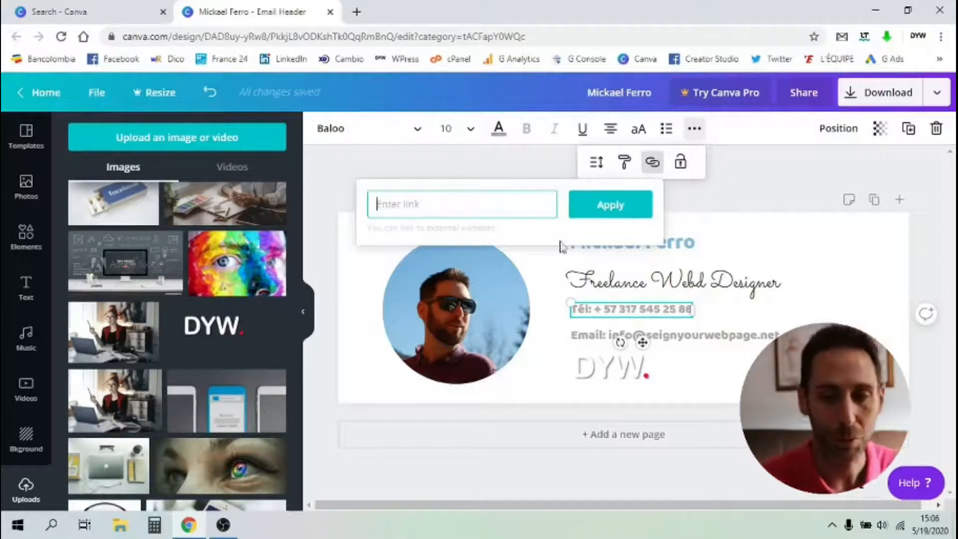
left_click(721, 205)
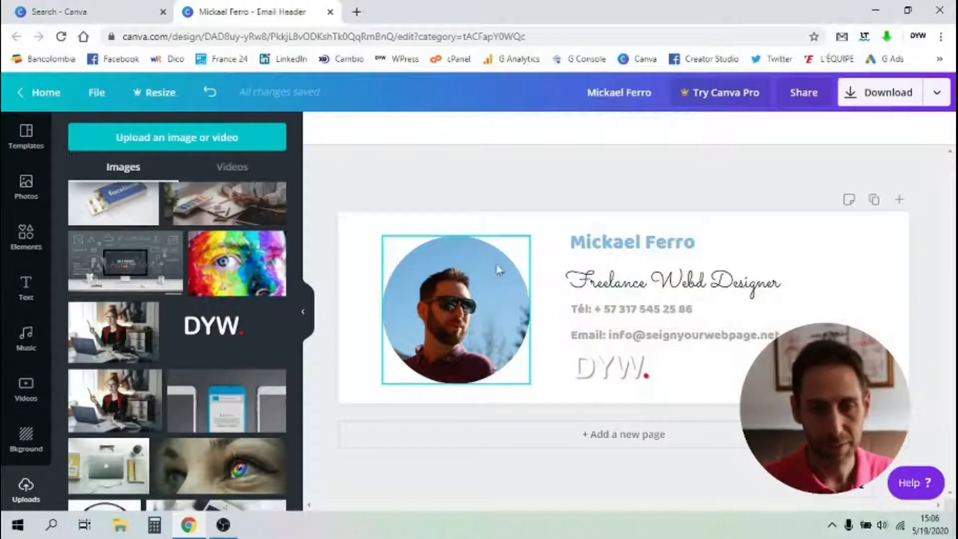
left_click(507, 346)
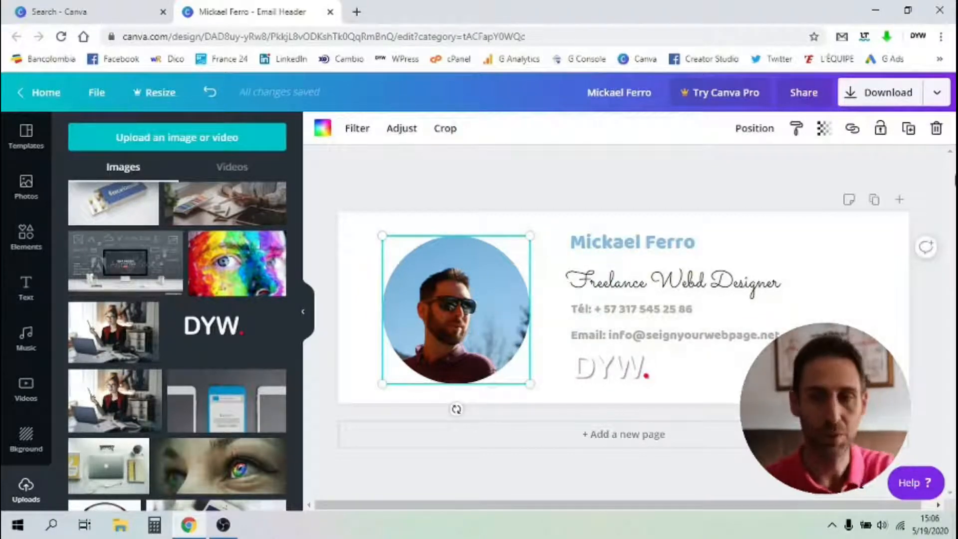
left_click(862, 99)
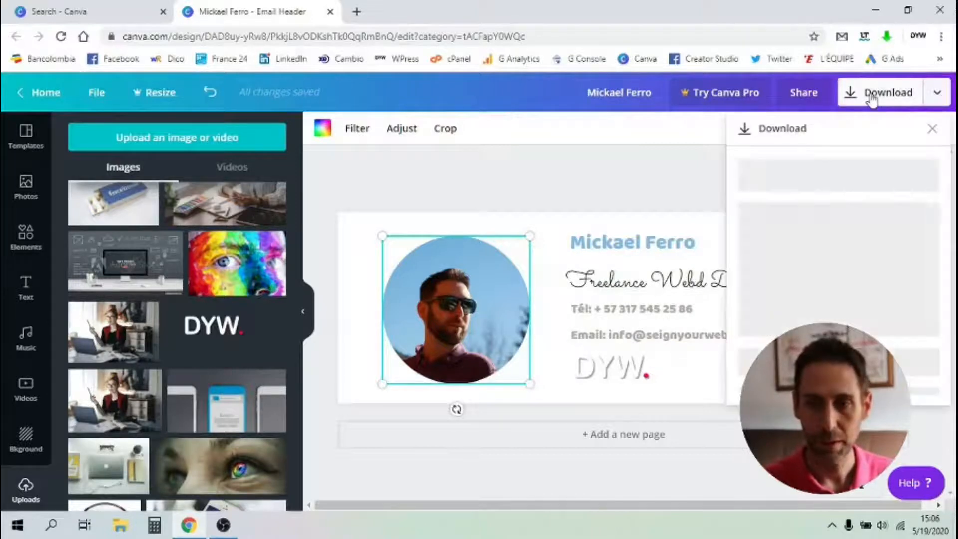
left_click(934, 129)
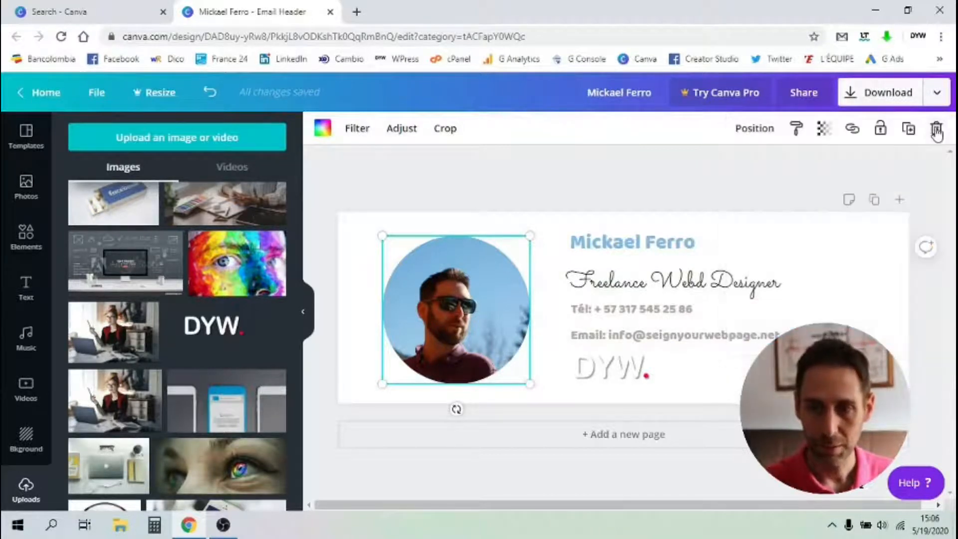
left_click_drag(469, 308, 469, 326)
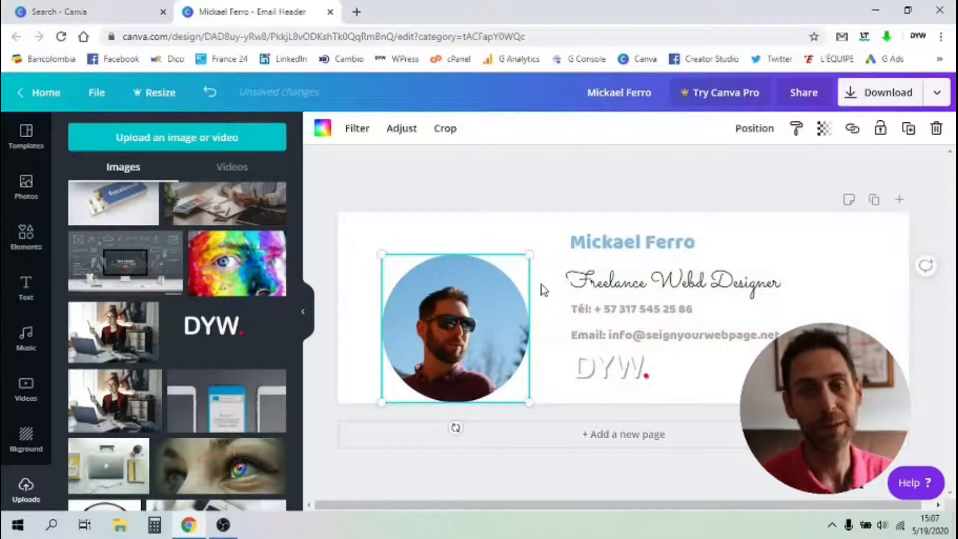
Step: Nudge the round photo right and move the DYW logo lower
key("Right")
key("Right")
key("Right")
key("Right")
key("Right")
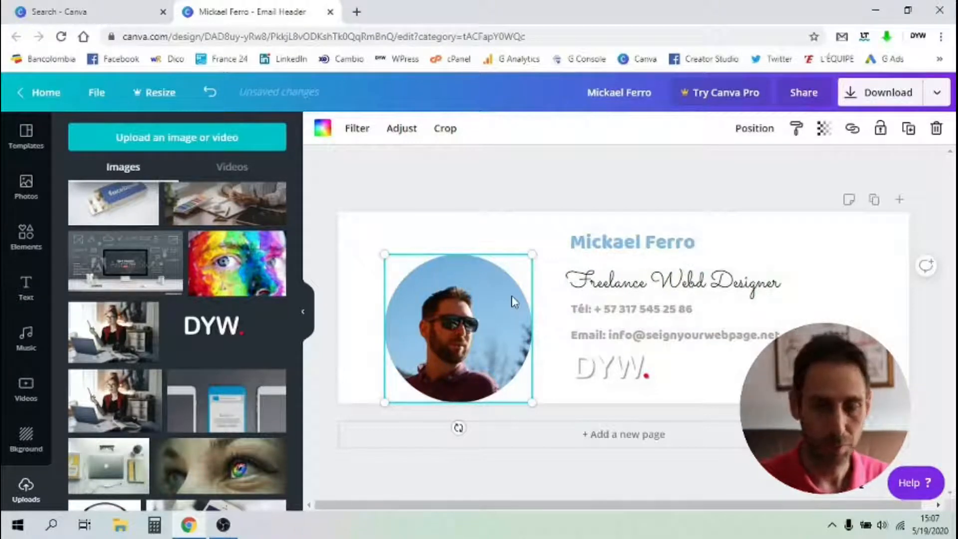
left_click(626, 369)
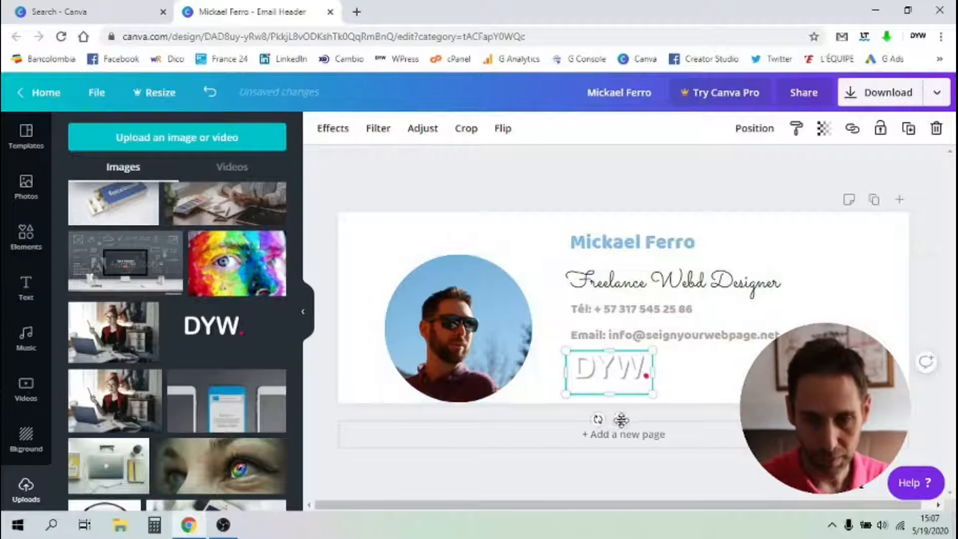
left_click_drag(624, 421, 623, 446)
left_click(798, 361)
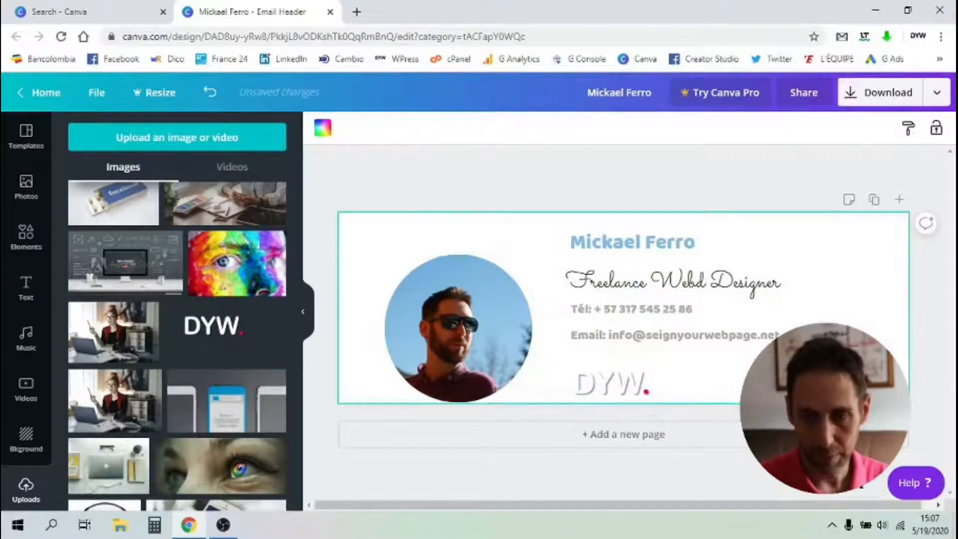
Step: Shift the four text lines down together to centre them beside the photo
left_click_drag(726, 360, 589, 246)
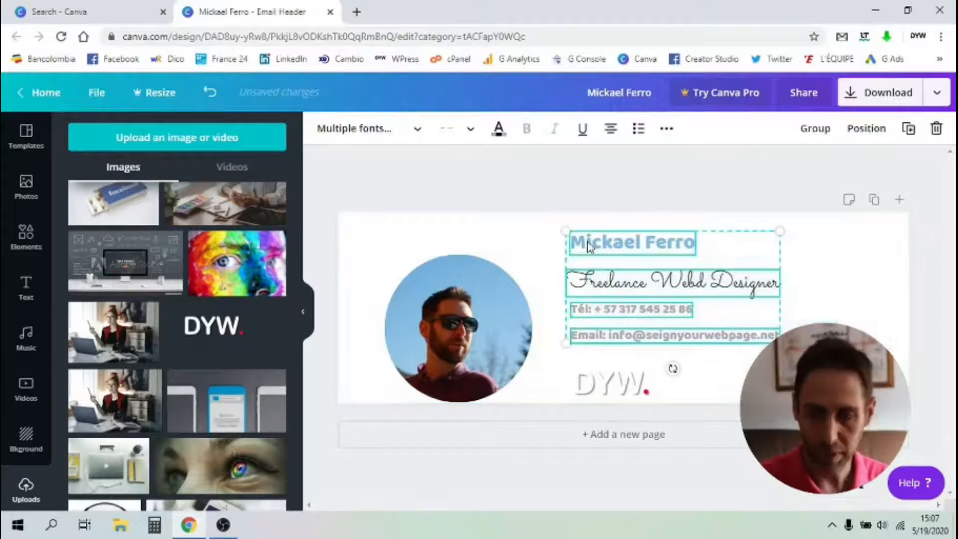
key("shift+Down")
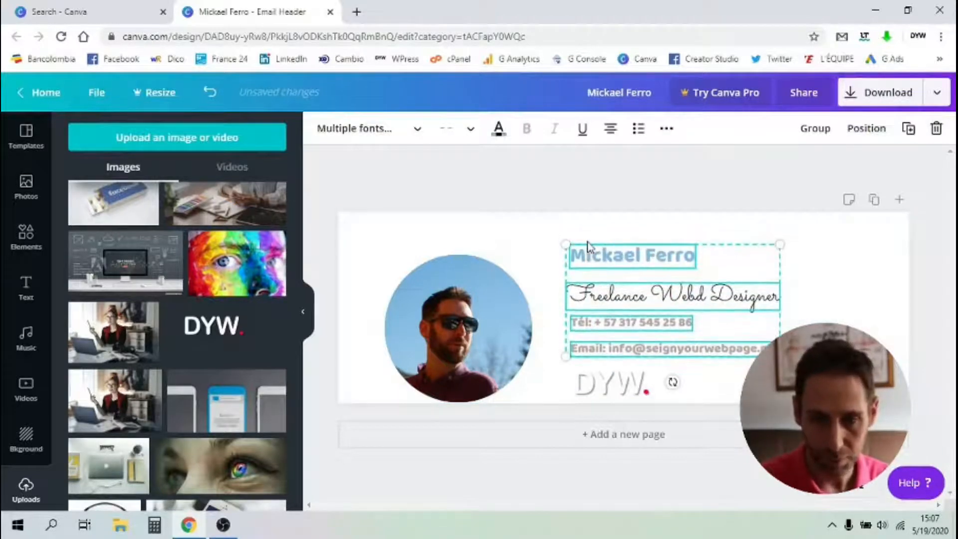
key("Right")
key("Right")
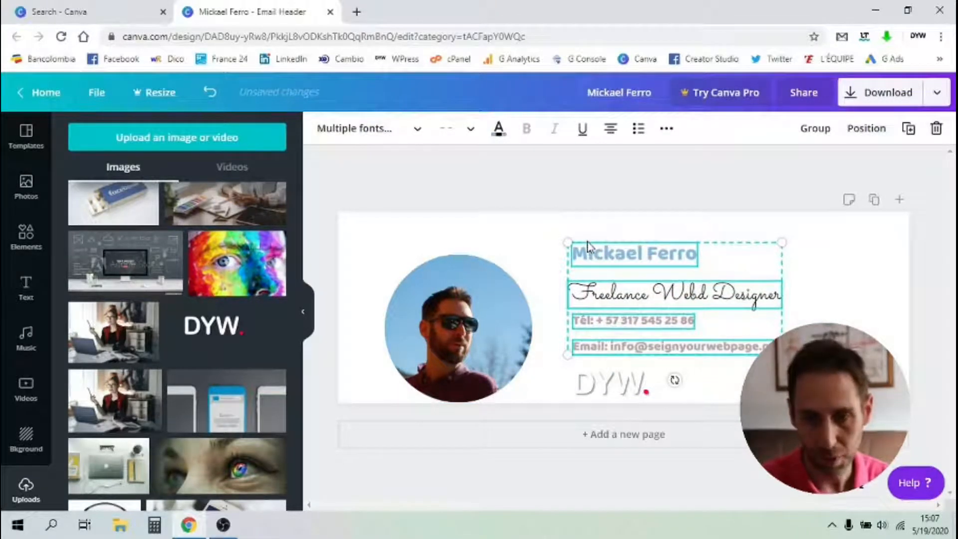
key("Down")
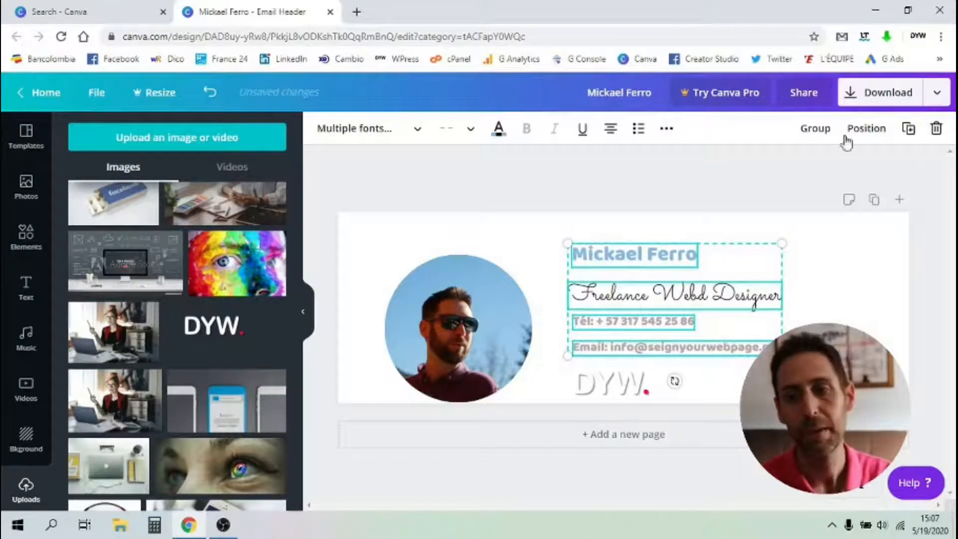
left_click(694, 218)
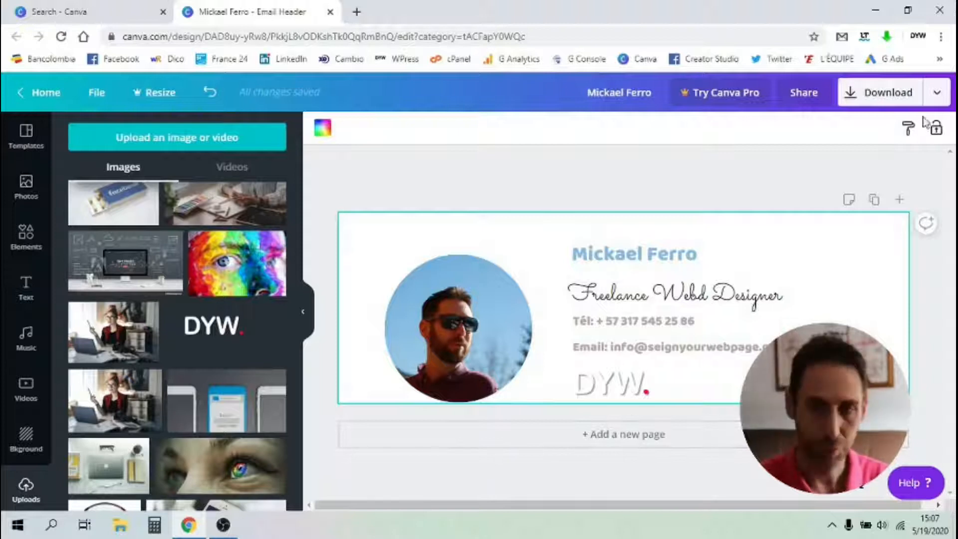
Step: Download the header as a PNG, dismiss the Canva Pro offer, and open a blank tab
left_click(892, 94)
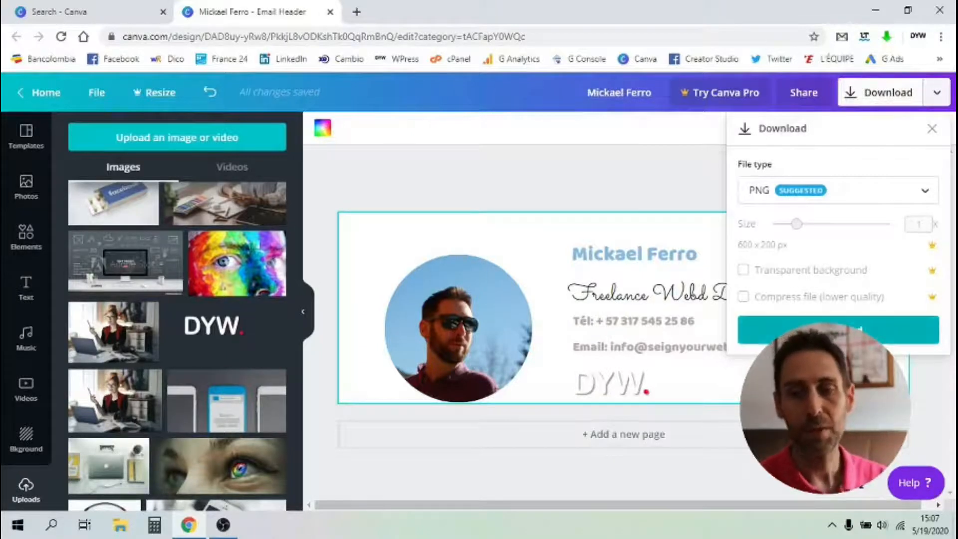
left_click(839, 331)
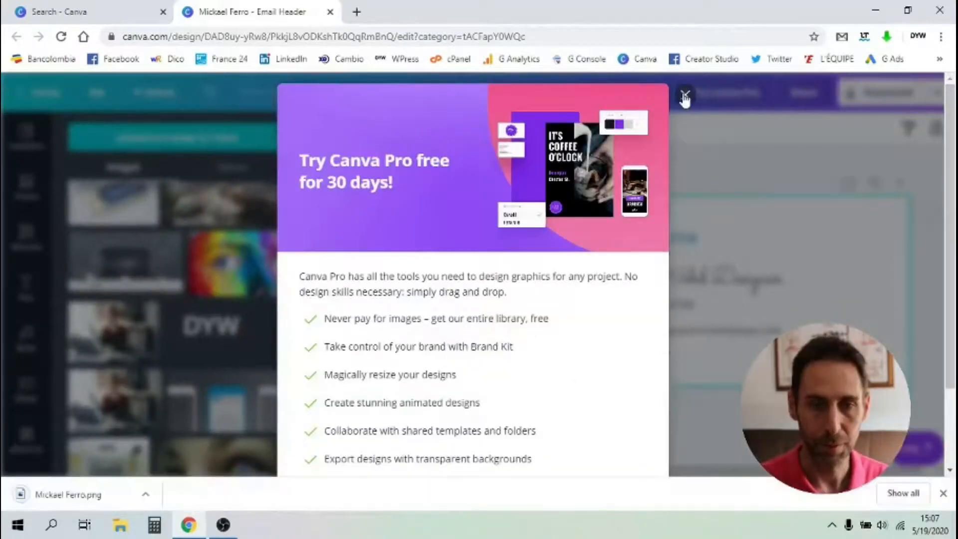
left_click(685, 96)
left_click(356, 11)
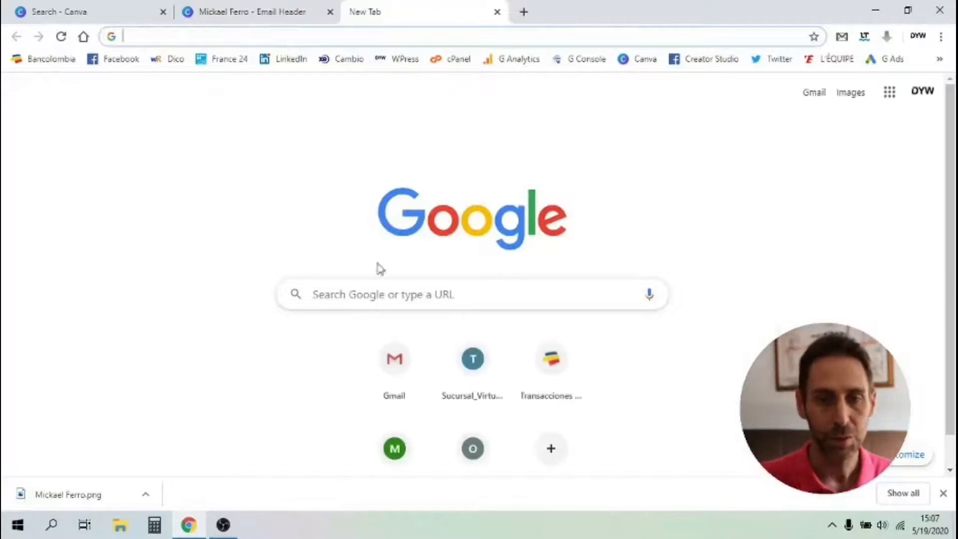
Step: Search Google for 'post image' and open the Postimage.org upload page
left_click(366, 294)
type("po")
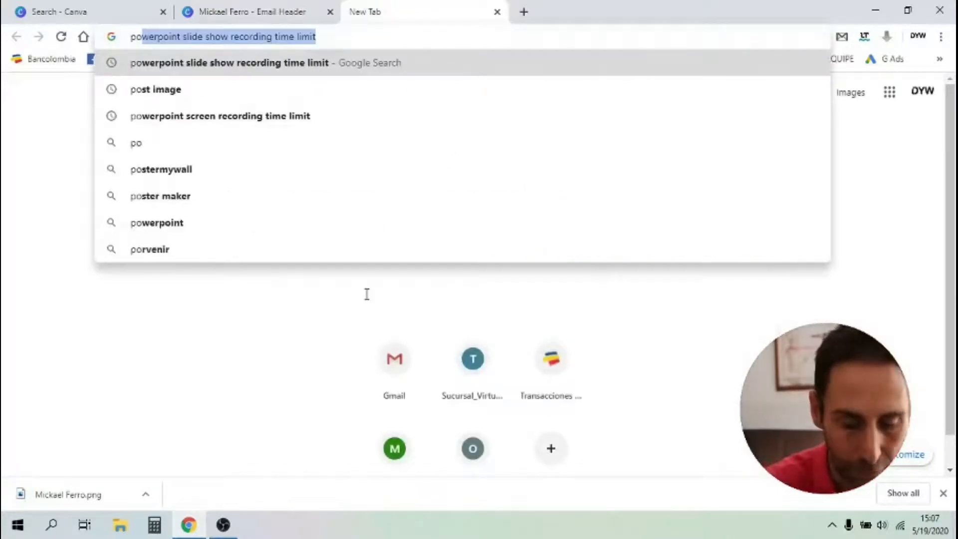
type("st")
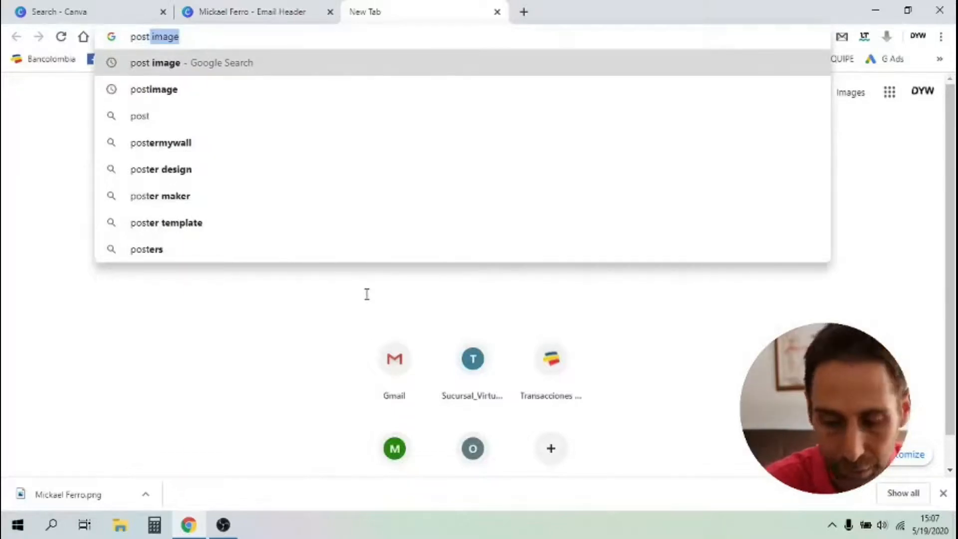
key("Right")
key("Return")
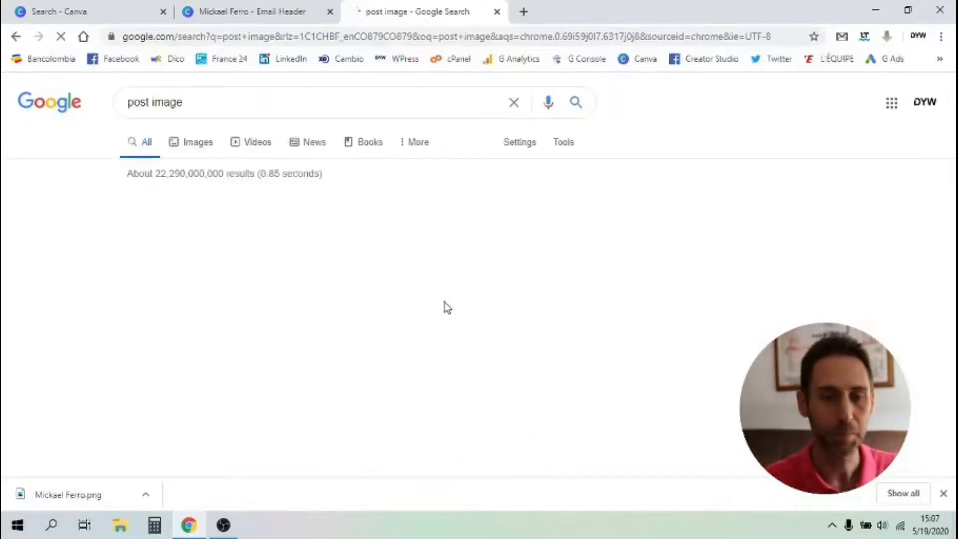
left_click(252, 223)
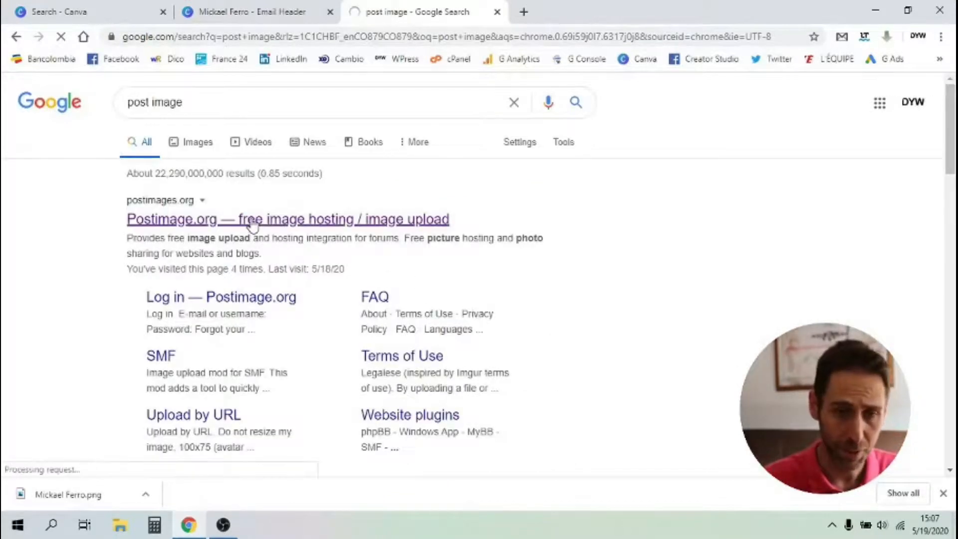
left_click(943, 493)
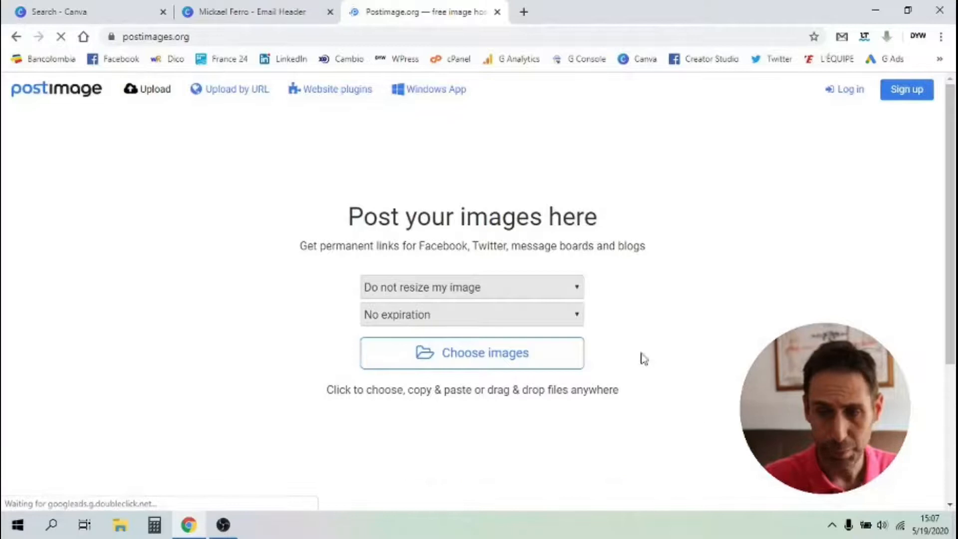
Step: Upload the downloaded header PNG from the Downloads folder to Postimage
left_click(524, 352)
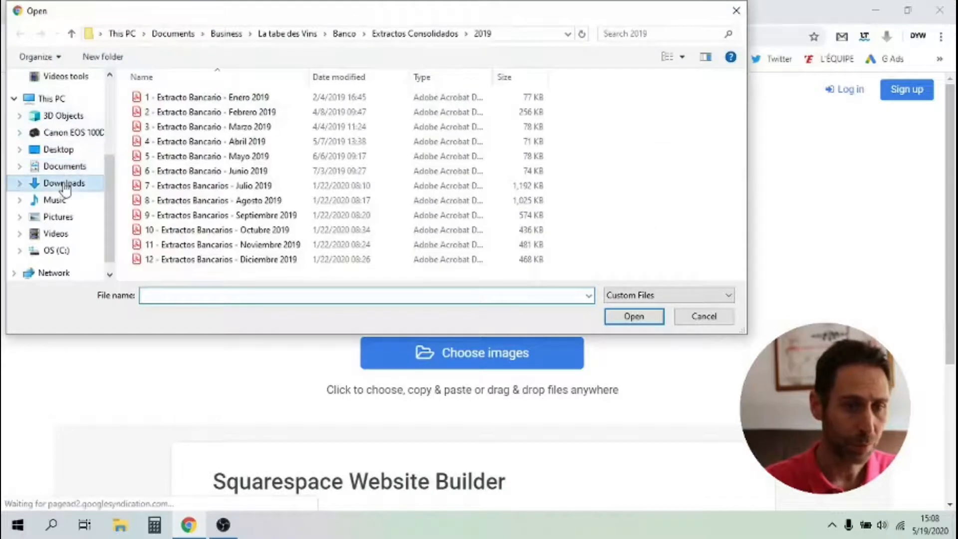
left_click(64, 185)
left_click(180, 105)
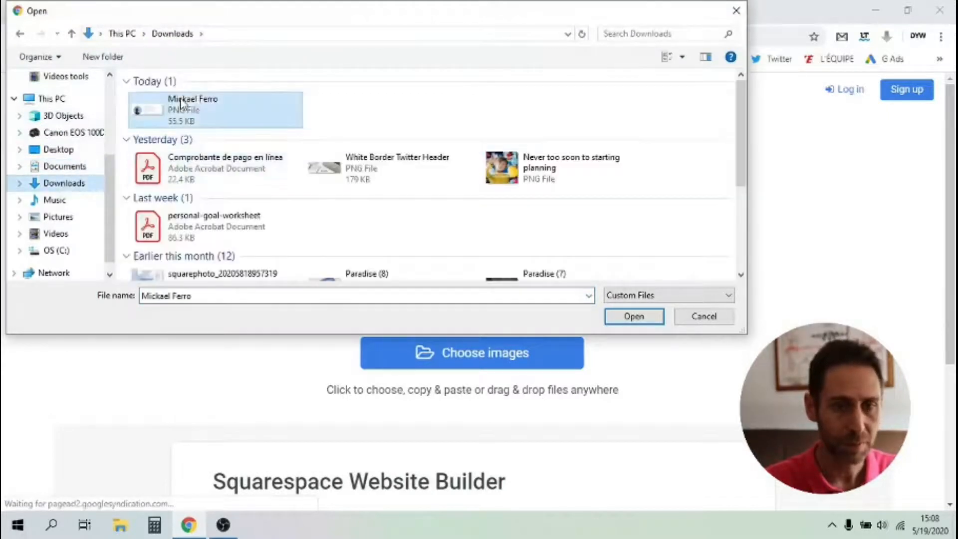
left_click(636, 317)
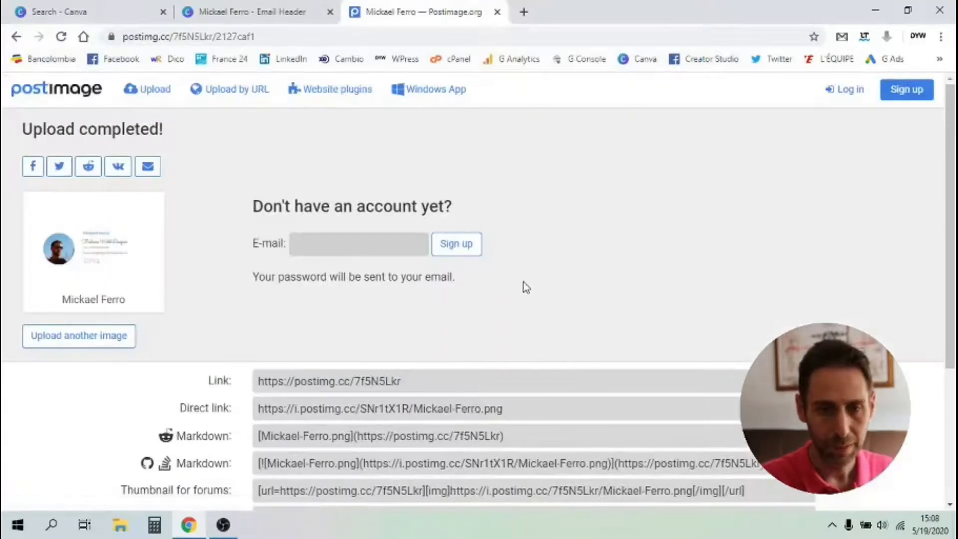
scroll(522, 284, "down", 5)
scroll(522, 284, "up", 5)
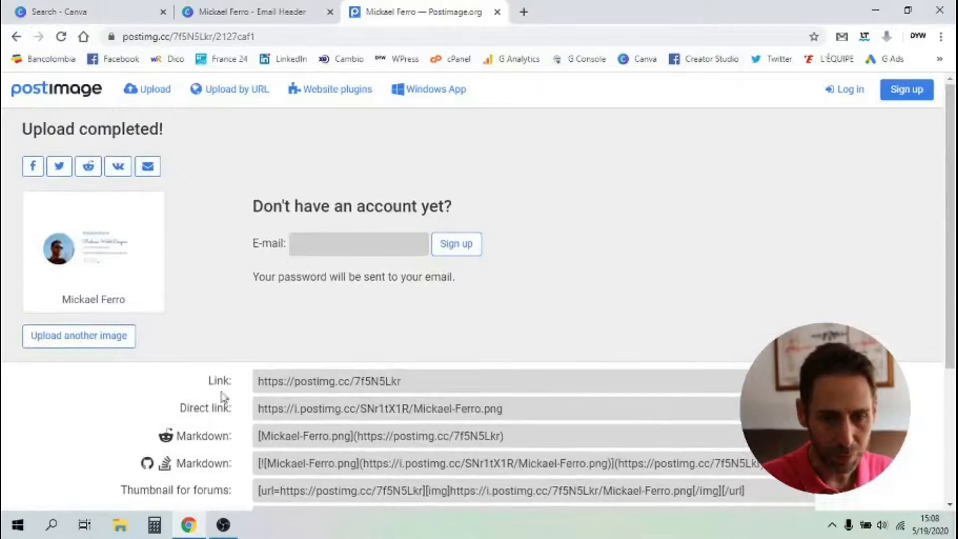
Step: Copy the uploaded image's direct link and open a new browser tab
left_click(260, 409)
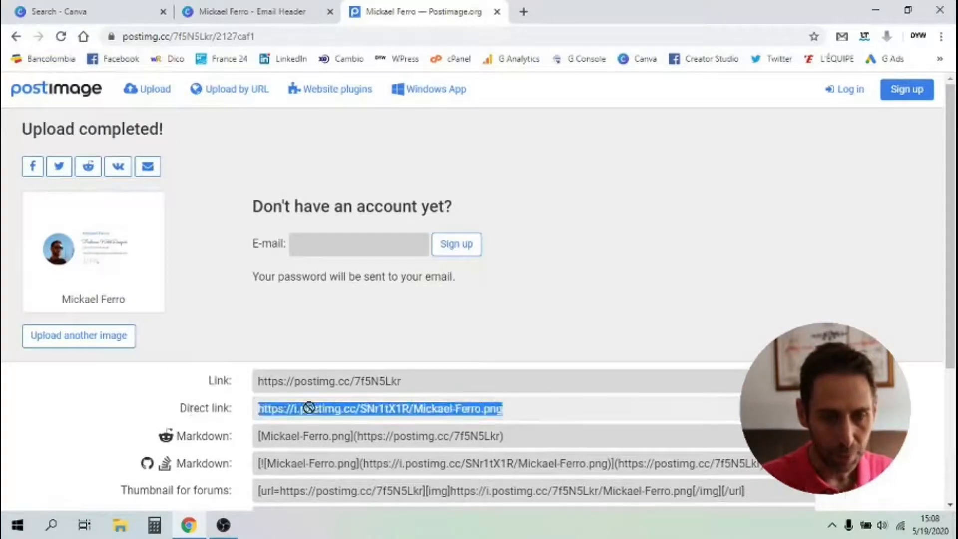
right_click(486, 409)
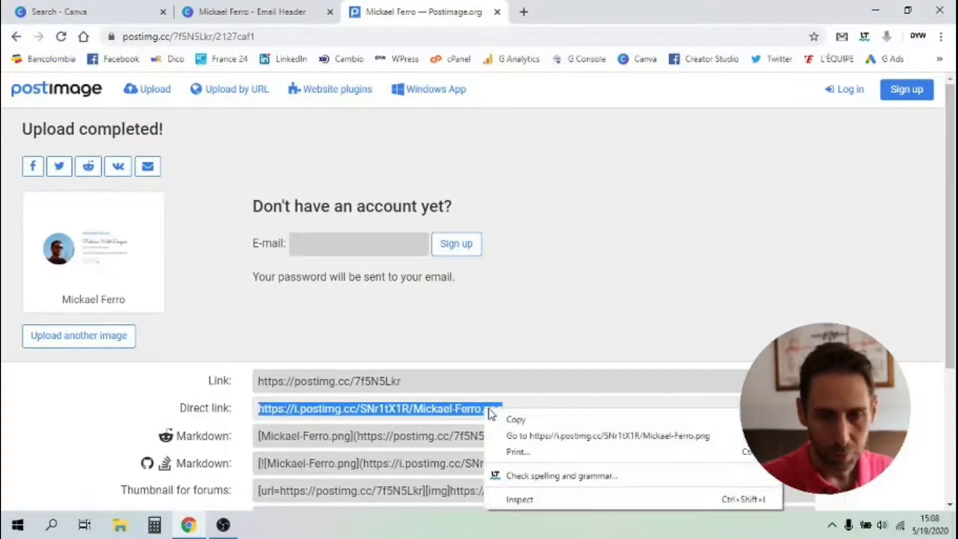
left_click(517, 420)
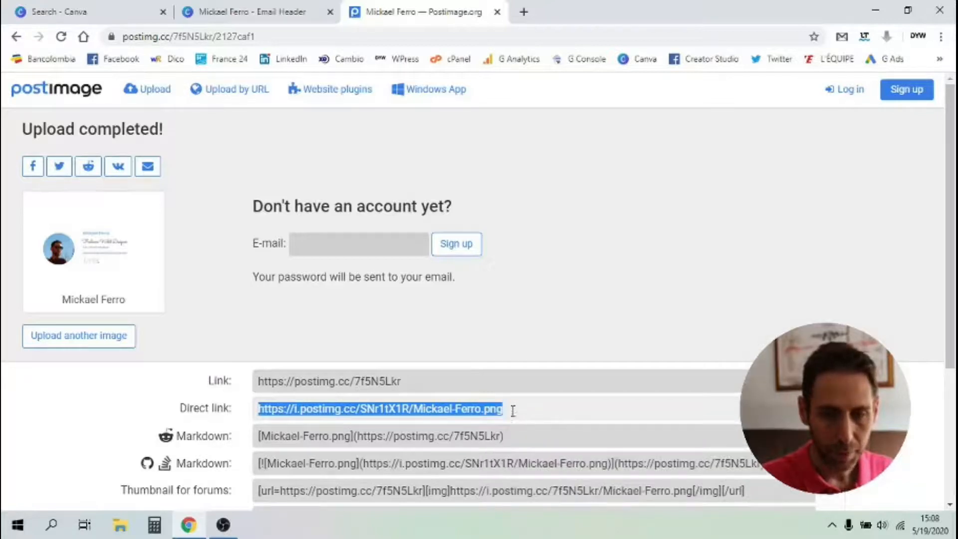
left_click(524, 12)
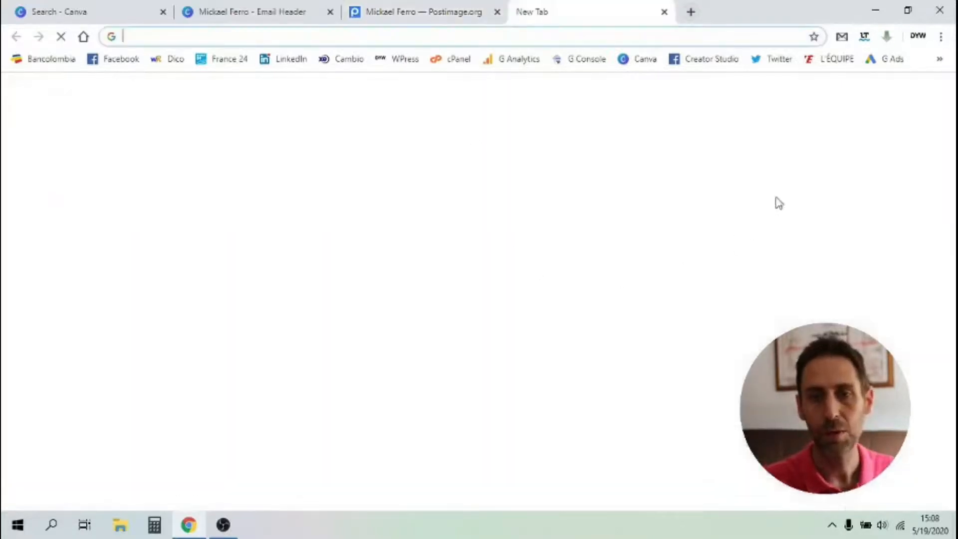
Step: Open Gmail, switch to the second account, and close the spare and first-inbox tabs
left_click(841, 37)
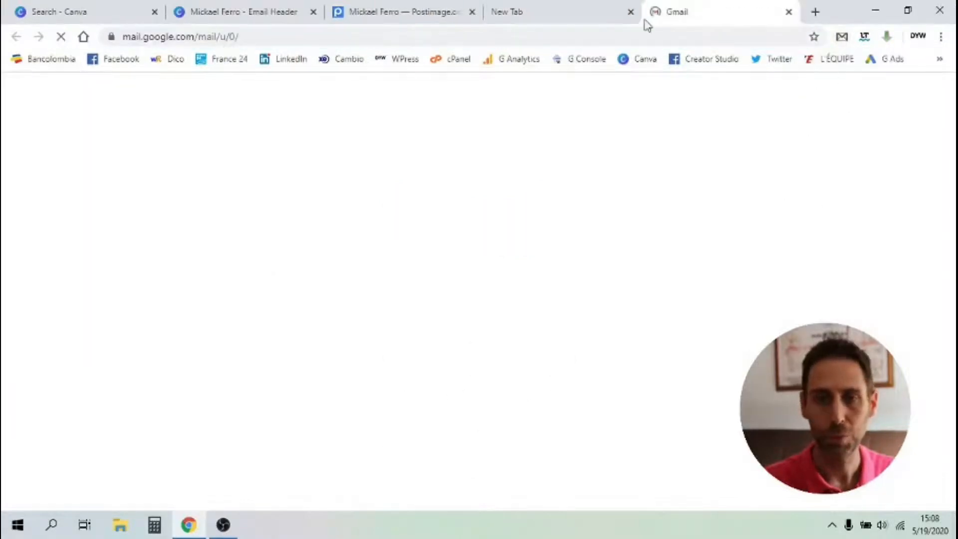
left_click(631, 11)
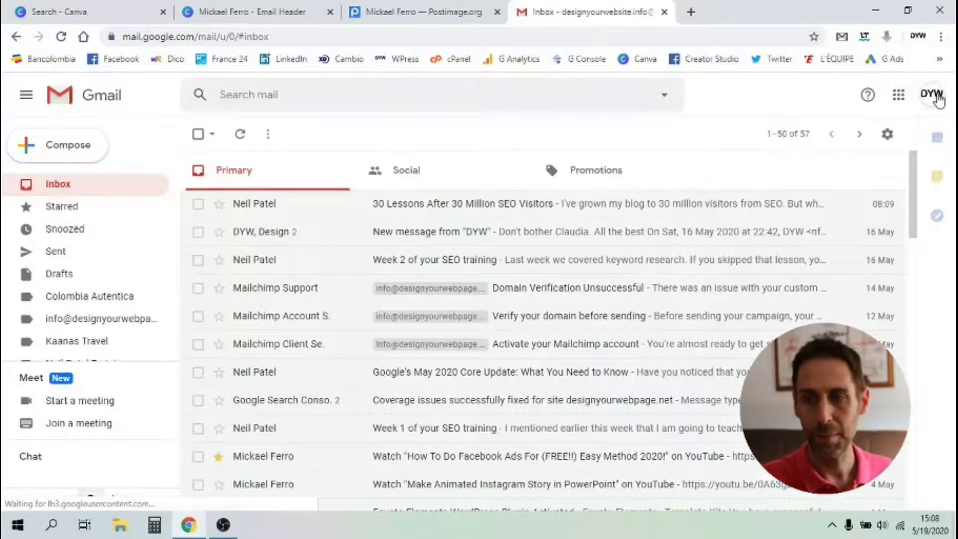
left_click(932, 95)
left_click(739, 340)
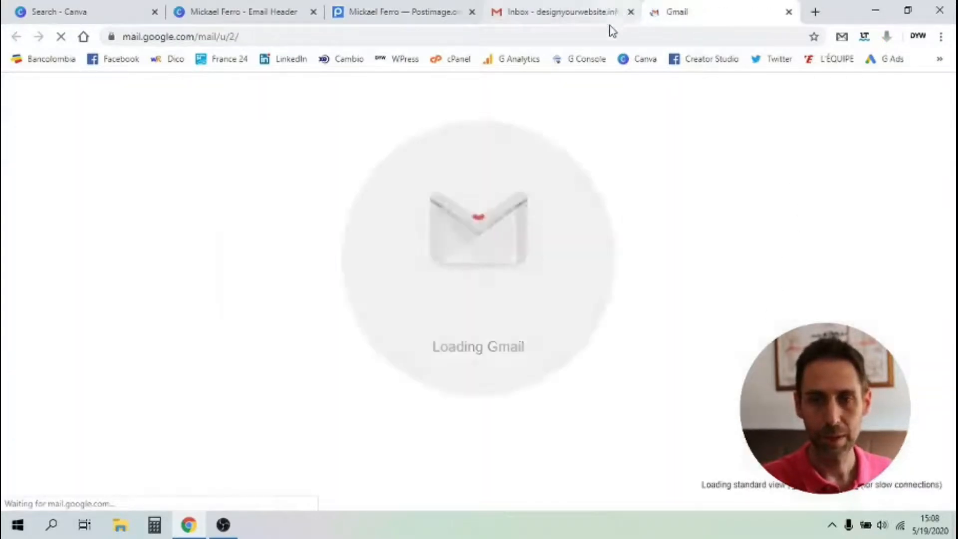
left_click(631, 12)
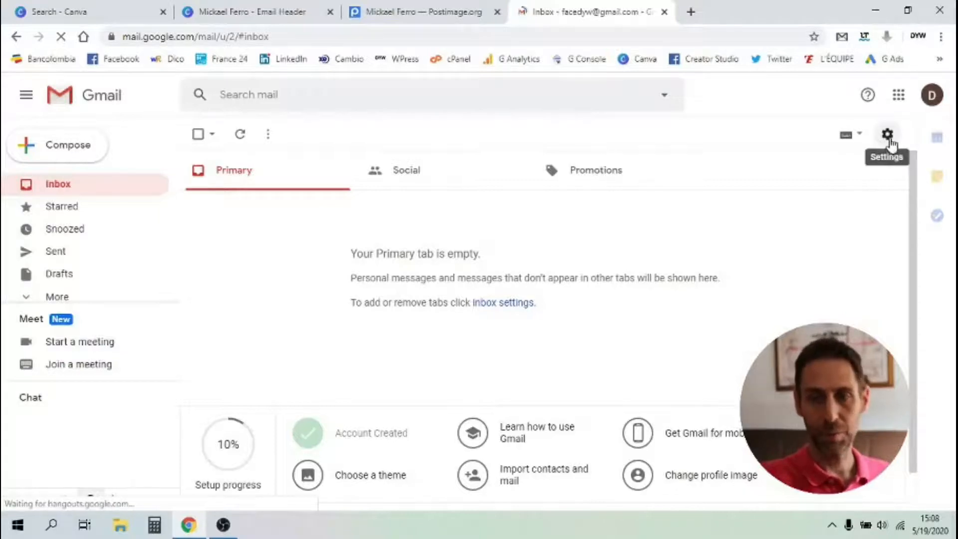
Step: Open Gmail's full settings page and scroll down to the Signature section
left_click(889, 143)
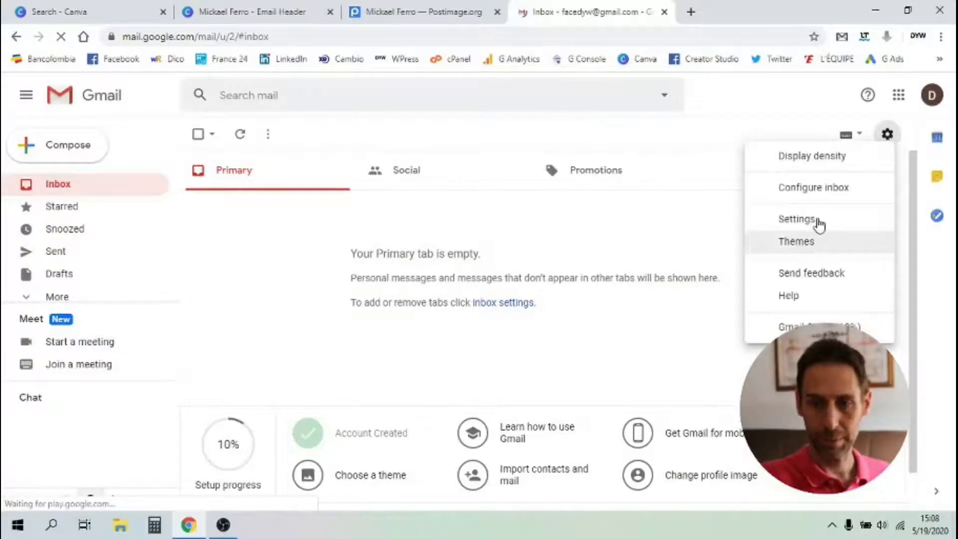
left_click(804, 219)
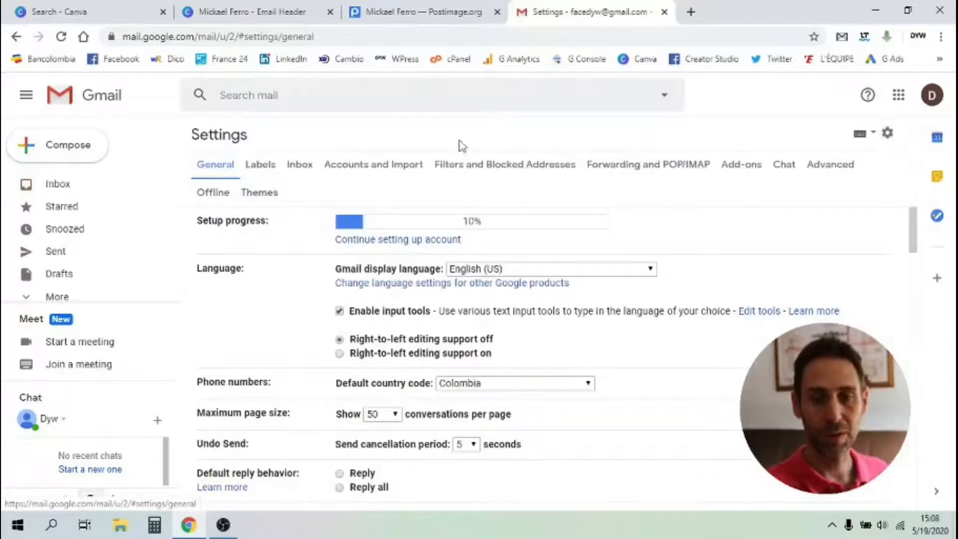
left_click_drag(916, 233, 913, 269)
scroll(618, 313, "down", 7)
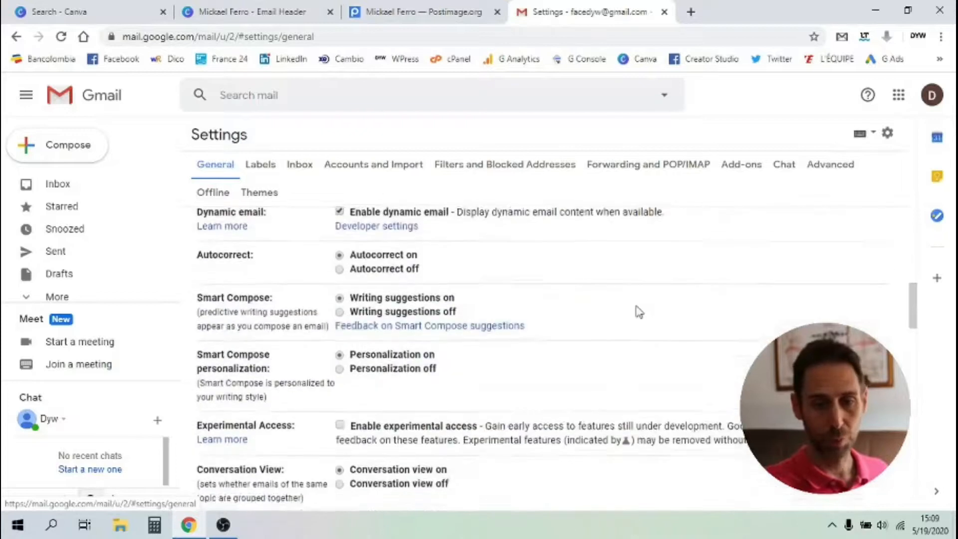
scroll(639, 313, "down", 3)
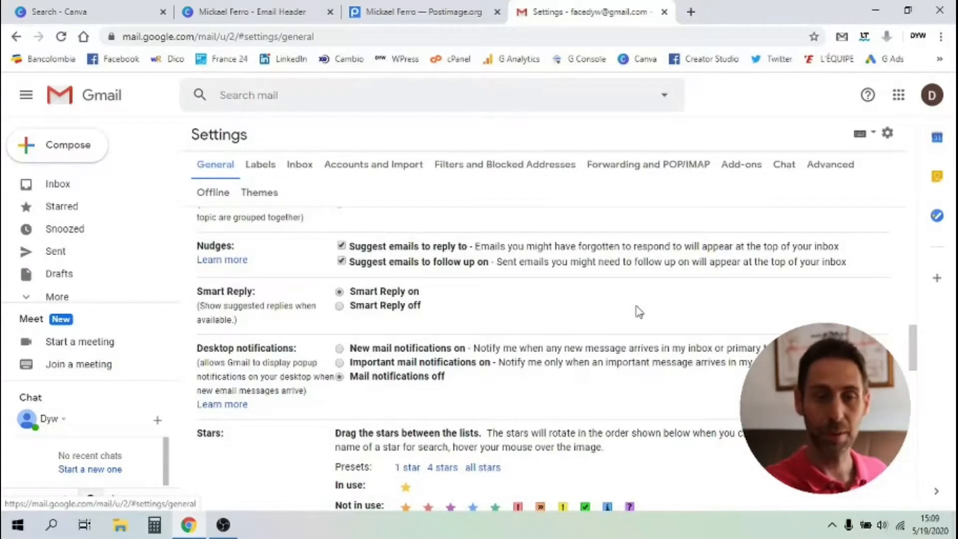
scroll(640, 310, "down", 8)
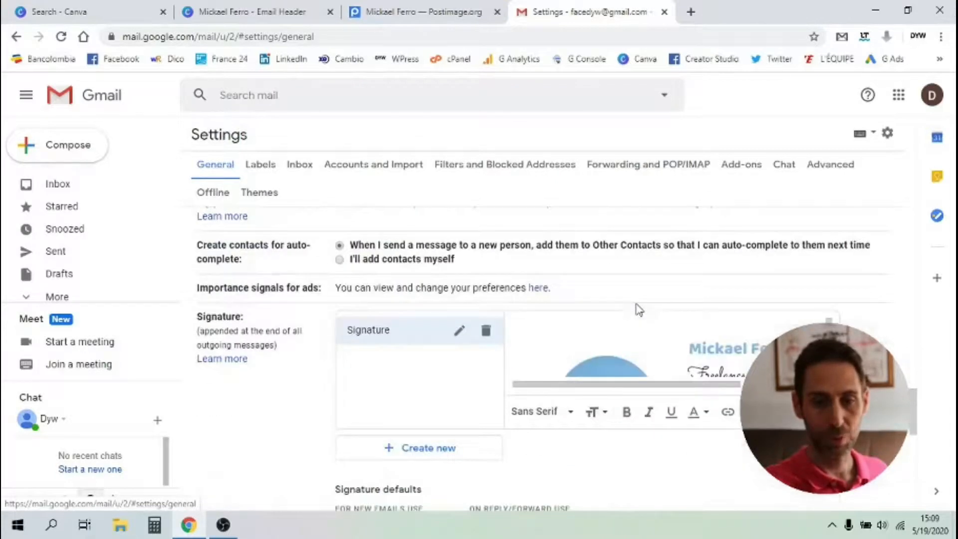
Step: Delete the existing signature and confirm, leaving 'No signatures' listed
left_click(486, 330)
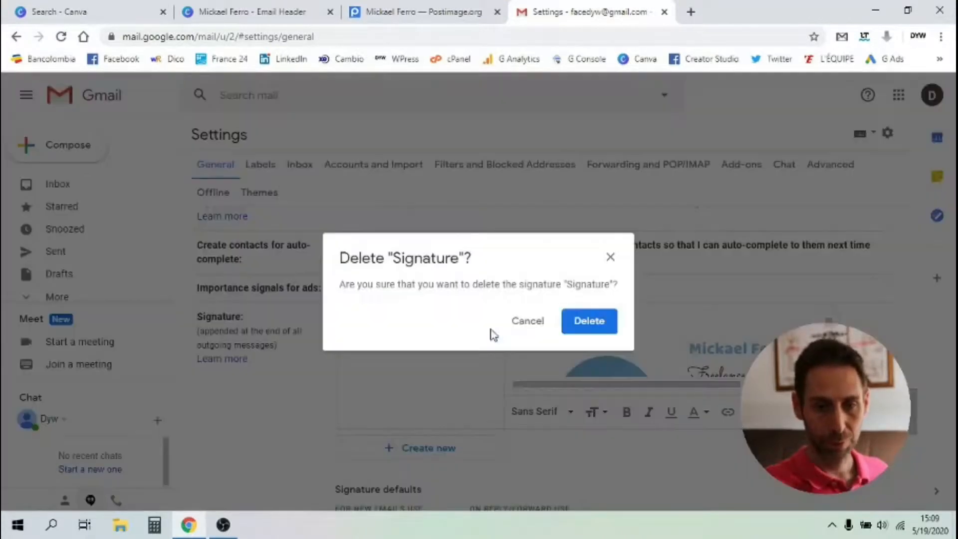
left_click(588, 322)
scroll(573, 321, "up", 10)
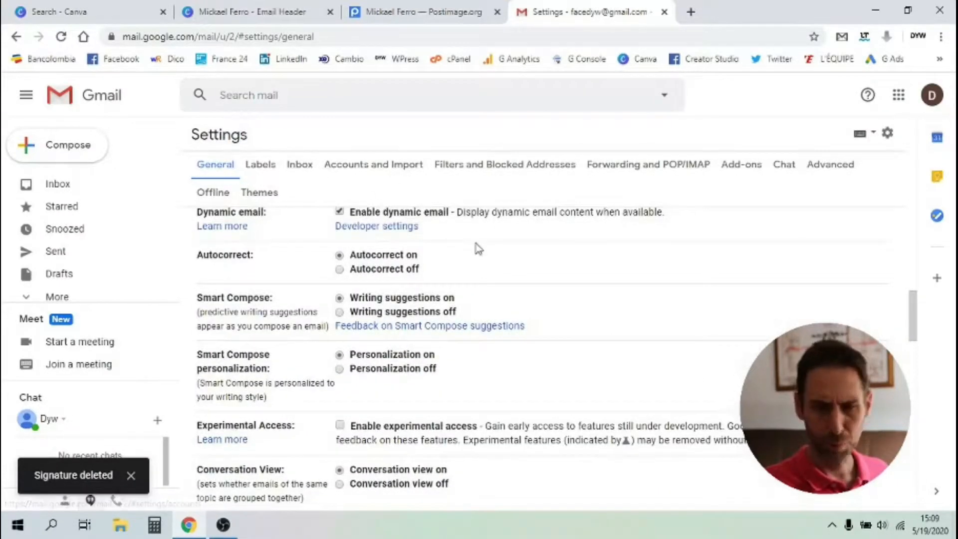
scroll(477, 252, "down", 7)
scroll(481, 255, "down", 7)
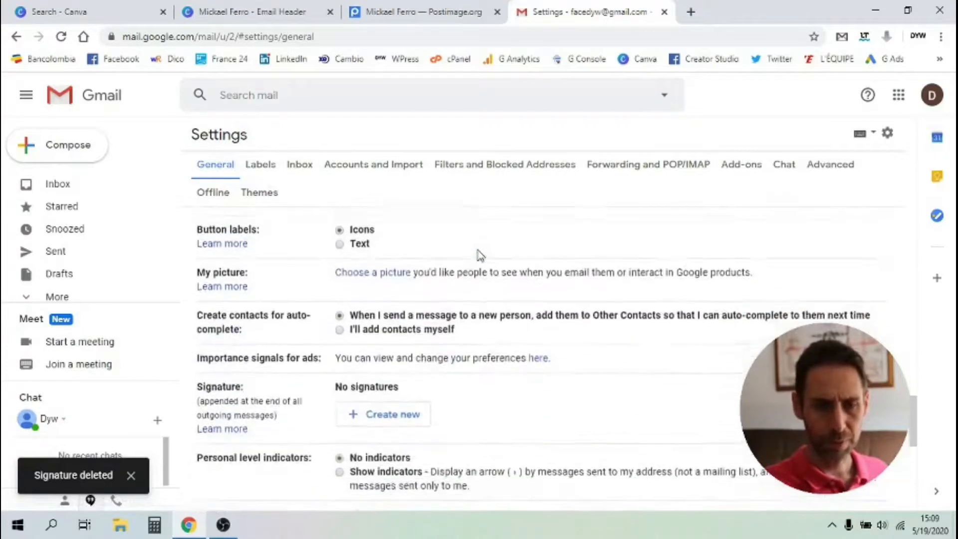
scroll(480, 256, "up", 1)
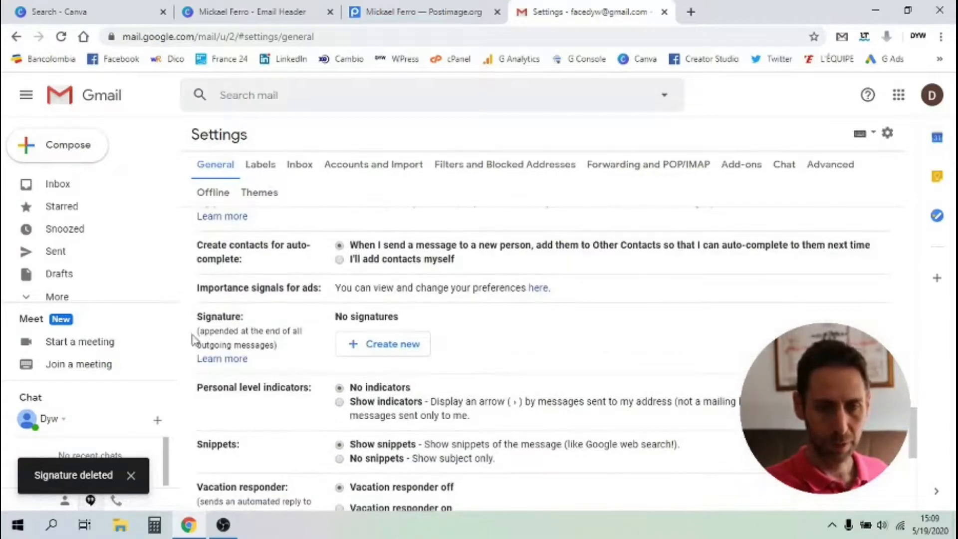
Step: Create a new signature named 'Signature' and erase the test text 'df' so it is empty
left_click(395, 348)
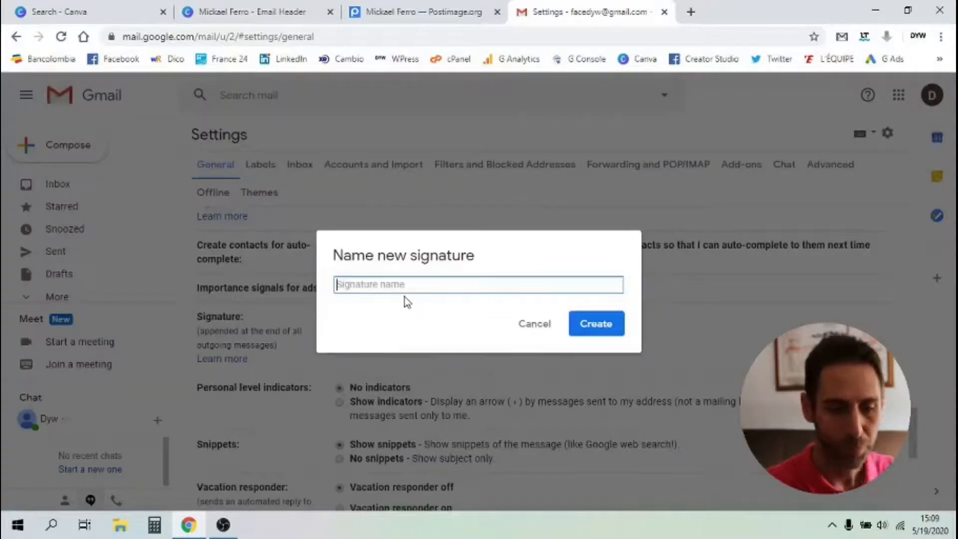
type("Si")
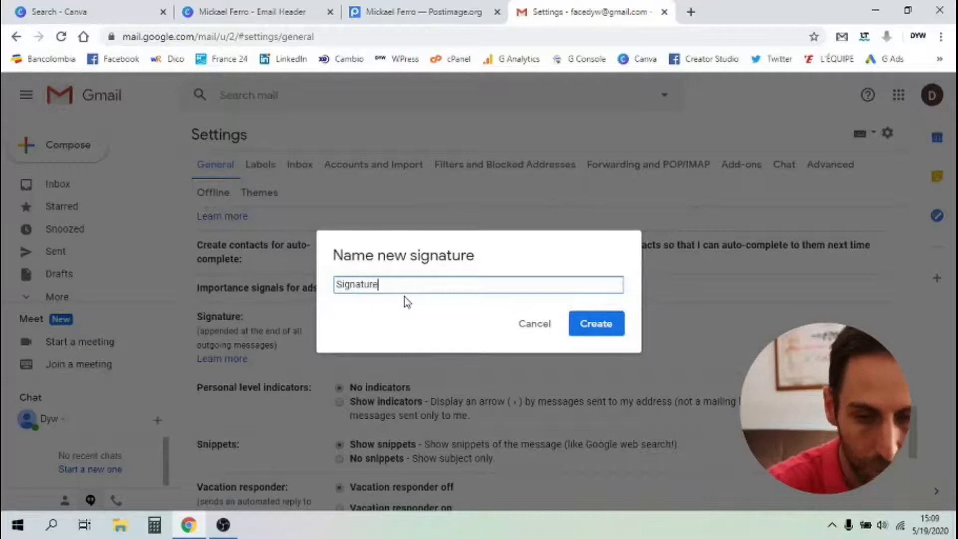
type("gnature")
left_click(601, 325)
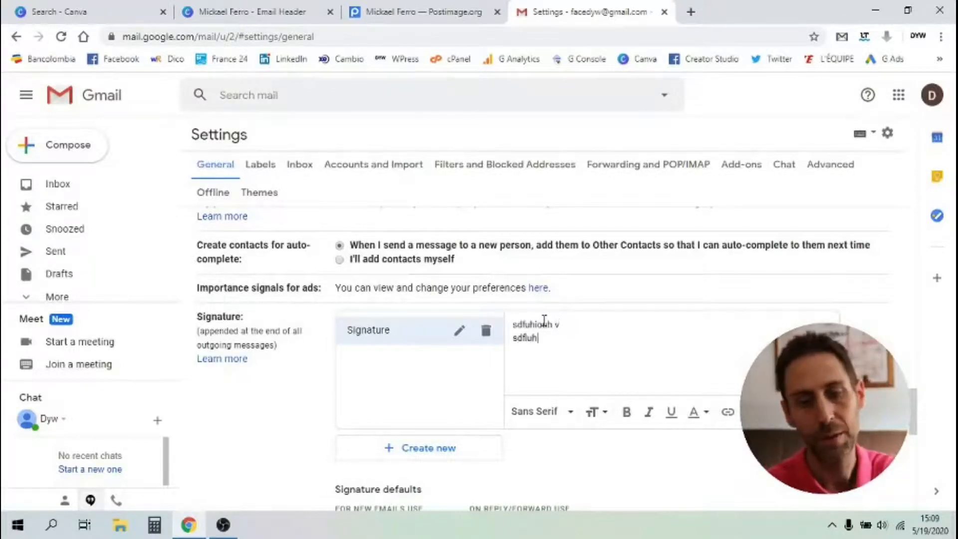
type("dfu df")
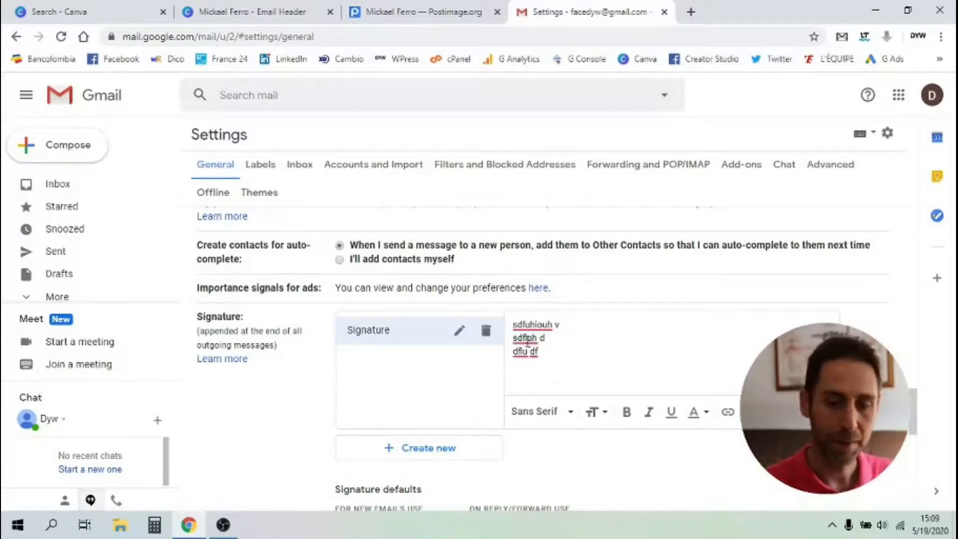
left_click_drag(553, 352, 513, 317)
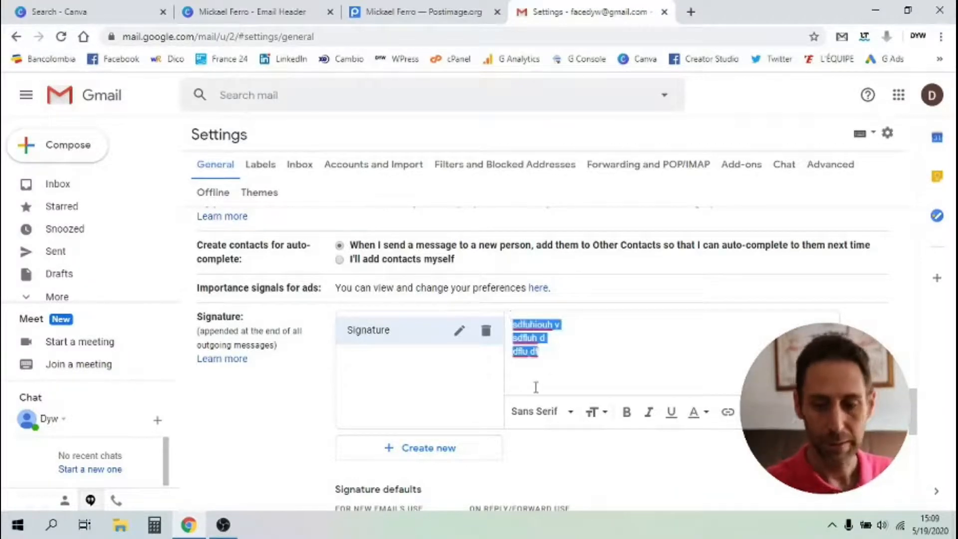
key("BackSpace")
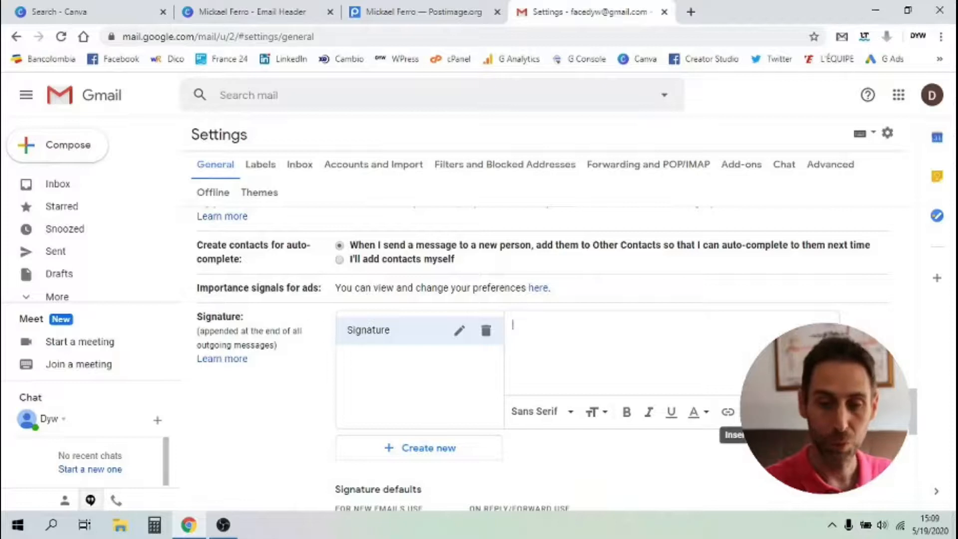
left_click(748, 412)
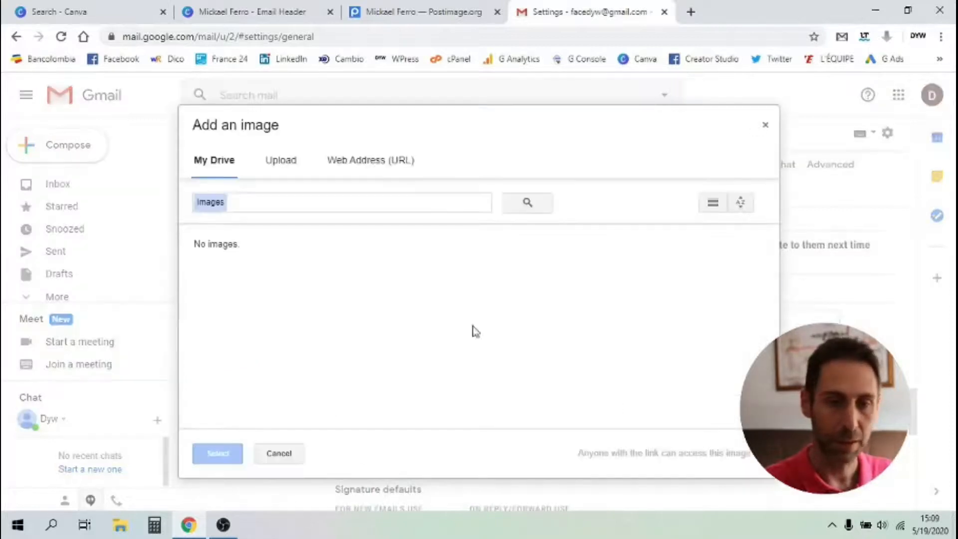
Step: Paste the Postimage link into the Web Address (URL) tab and insert the header image
left_click(369, 168)
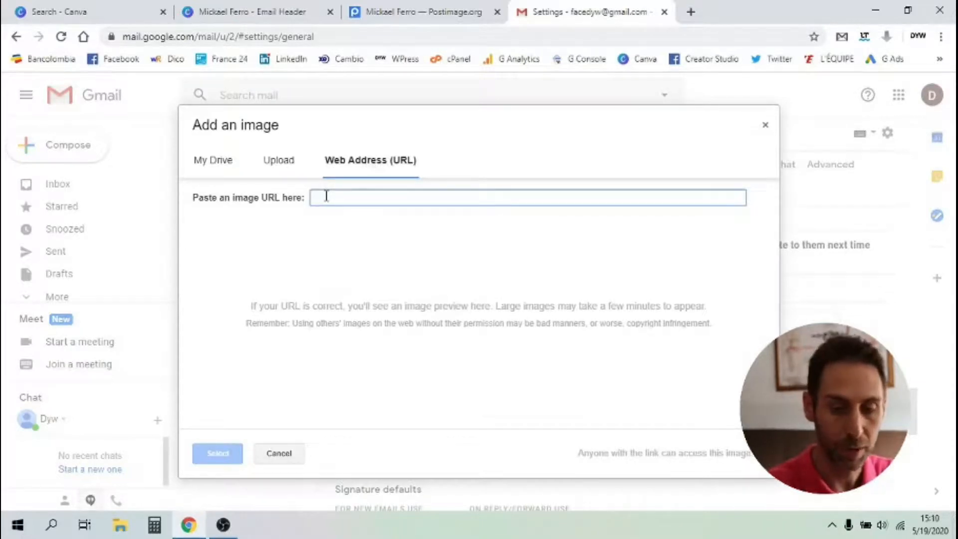
key("ctrl+v")
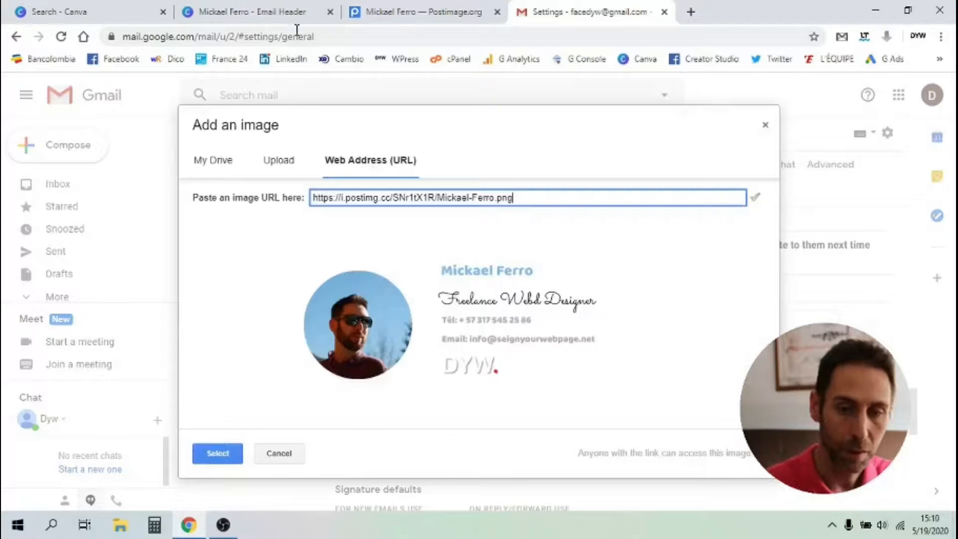
left_click(404, 13)
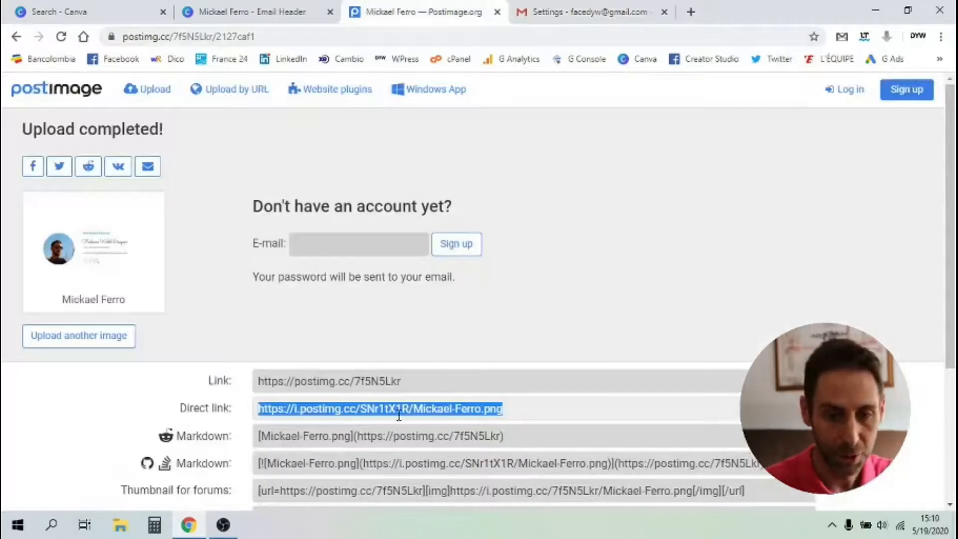
left_click(626, 11)
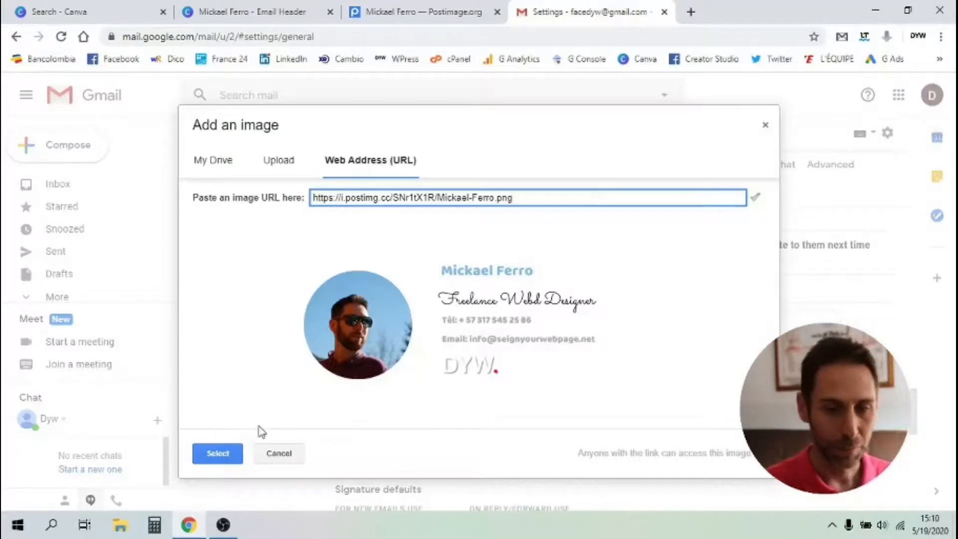
left_click(218, 454)
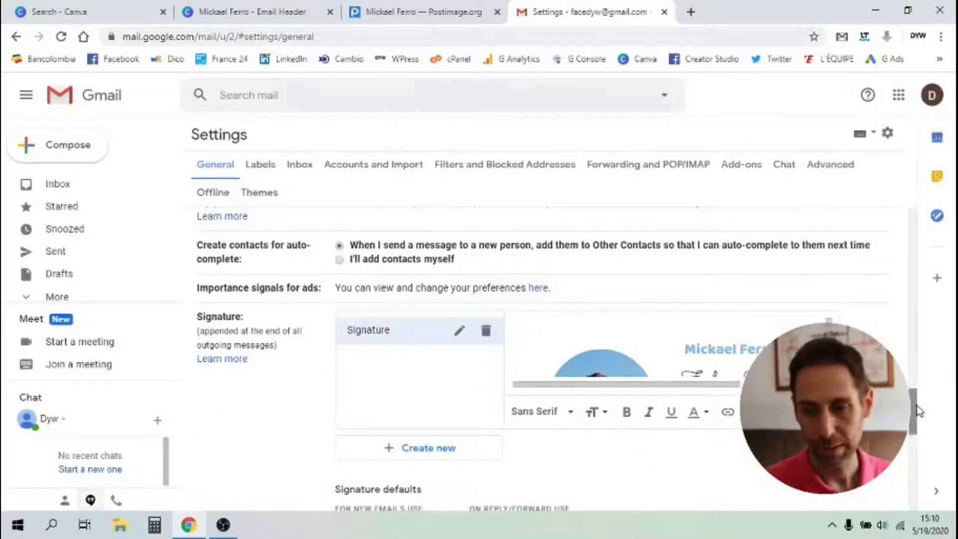
Step: Save the signature changes, then check a full-screen test message, which shows no signature yet
left_click_drag(920, 411, 919, 484)
left_click(527, 451)
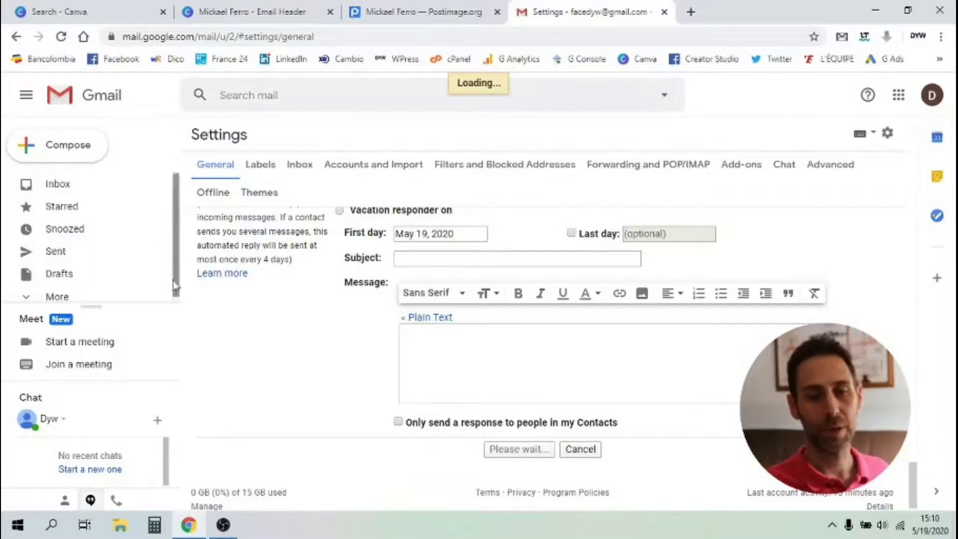
left_click(89, 159)
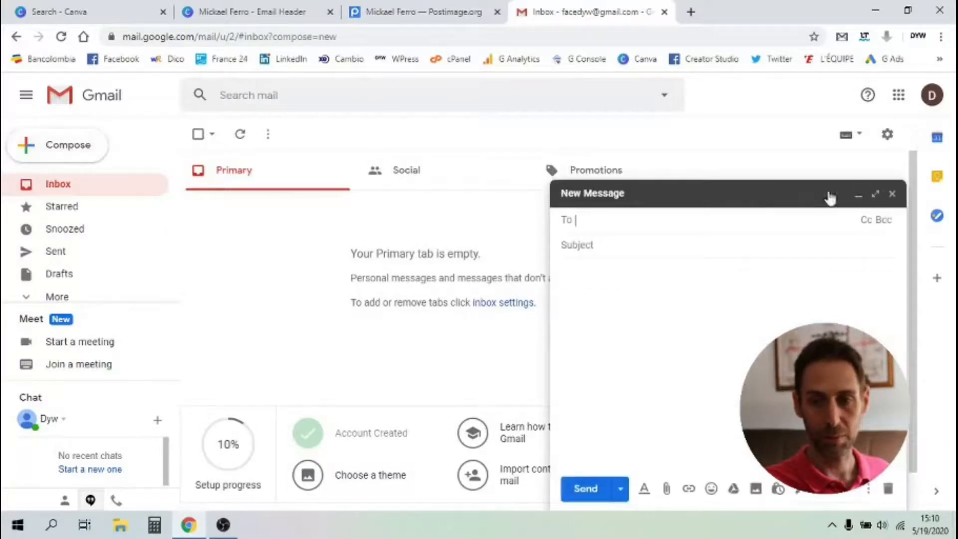
left_click(875, 194)
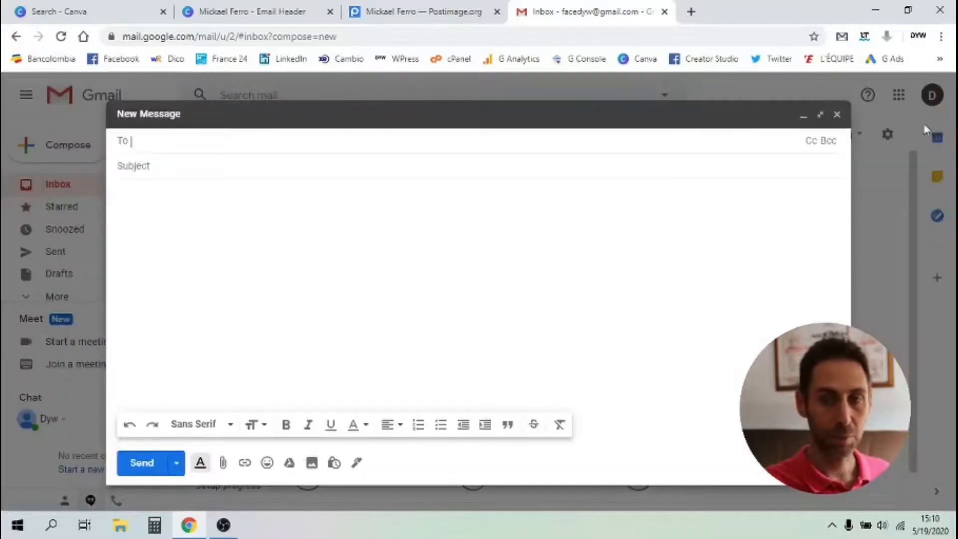
left_click(838, 115)
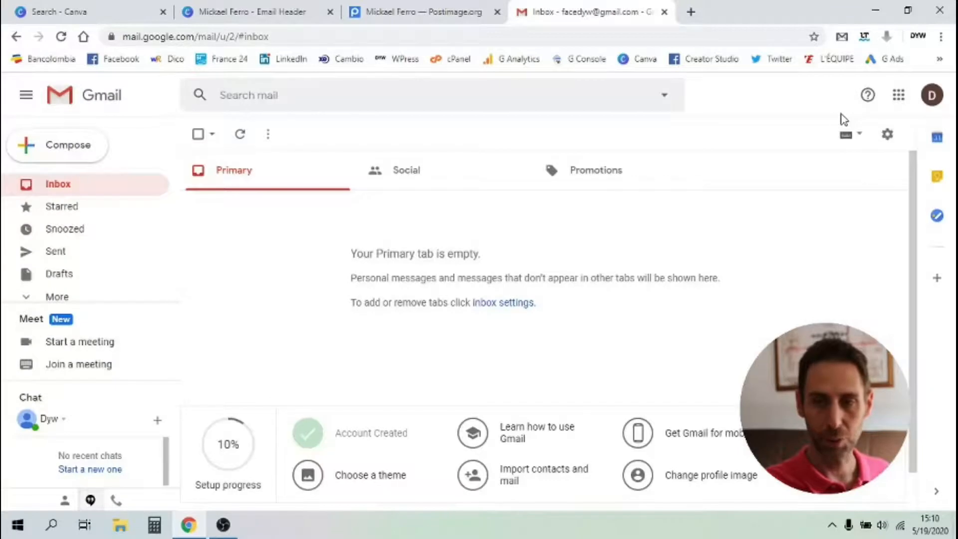
left_click(887, 134)
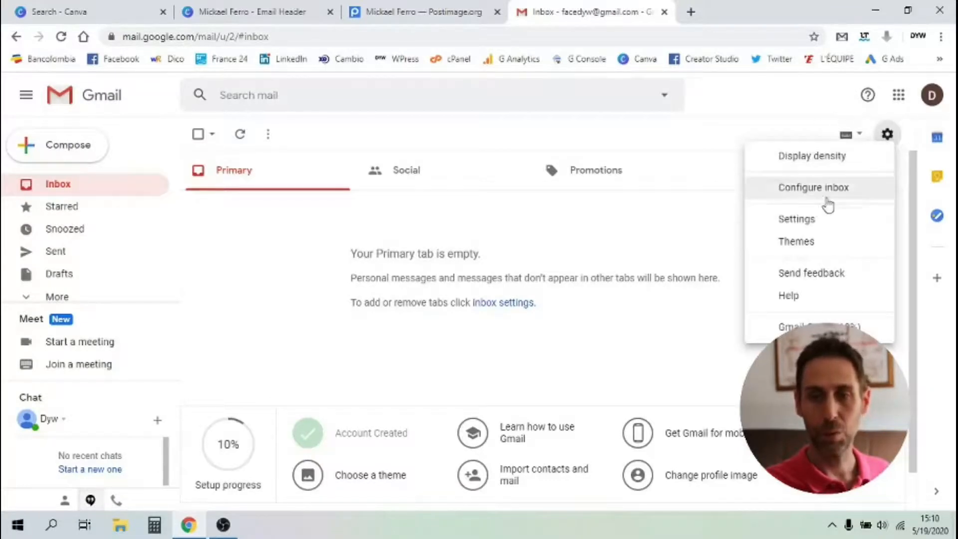
Step: Set both 'For new emails use' and 'On reply/forward use' to Signature and save
left_click(814, 220)
scroll(546, 289, "down", 15)
scroll(546, 289, "down", 8)
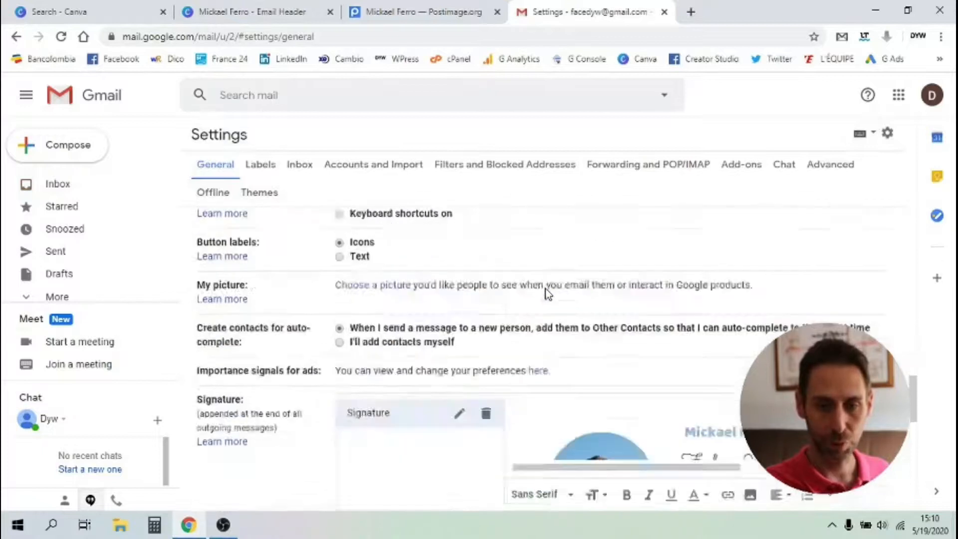
scroll(546, 293, "up", 2)
scroll(546, 289, "down", 1)
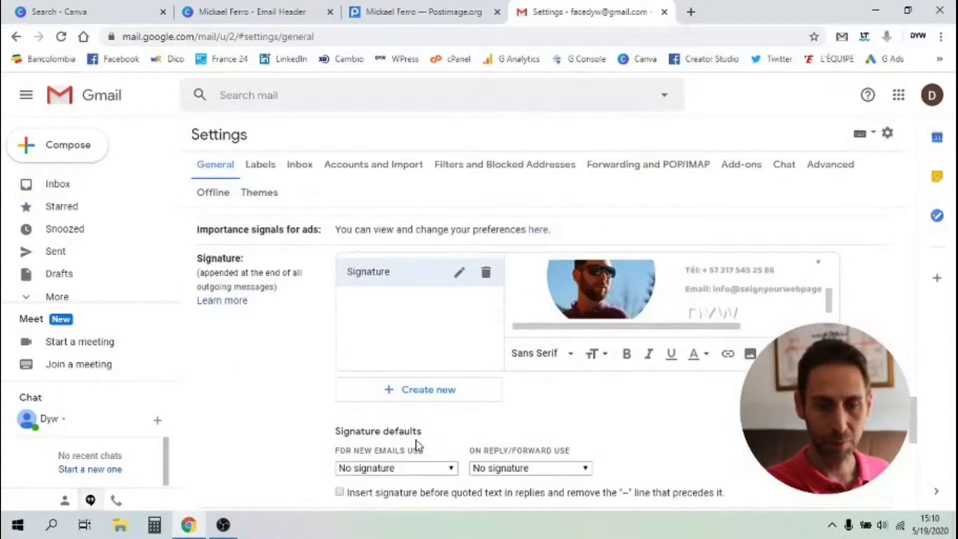
left_click(450, 469)
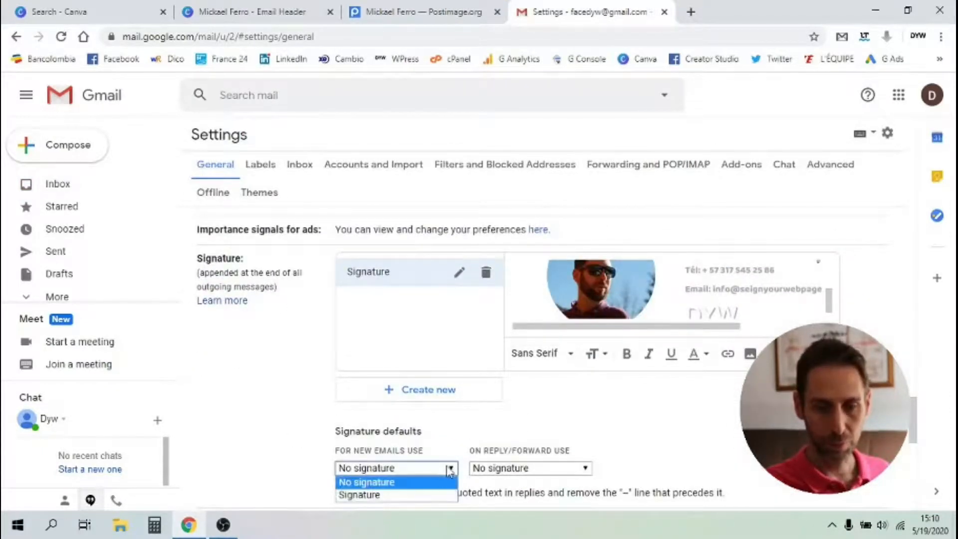
left_click(434, 495)
left_click(529, 468)
left_click(502, 502)
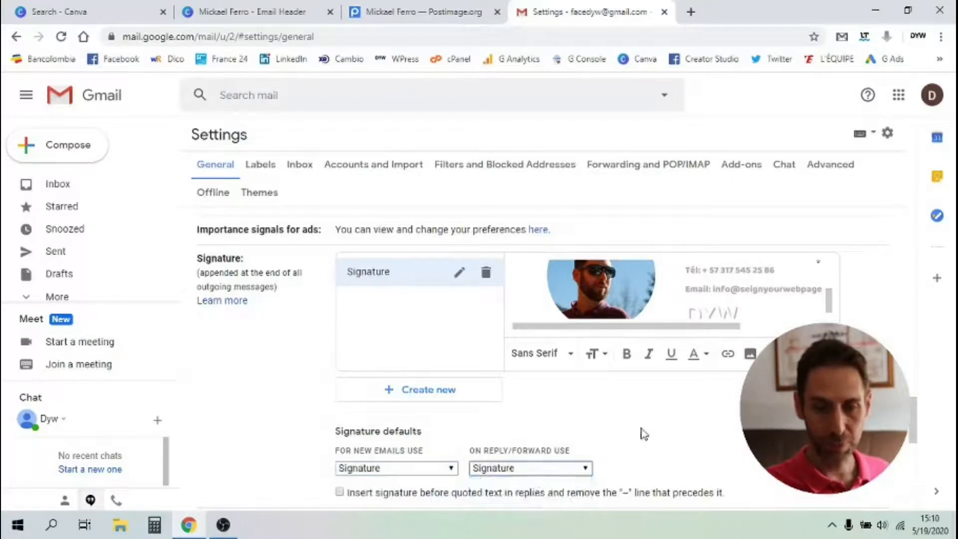
scroll(679, 416, "down", 3)
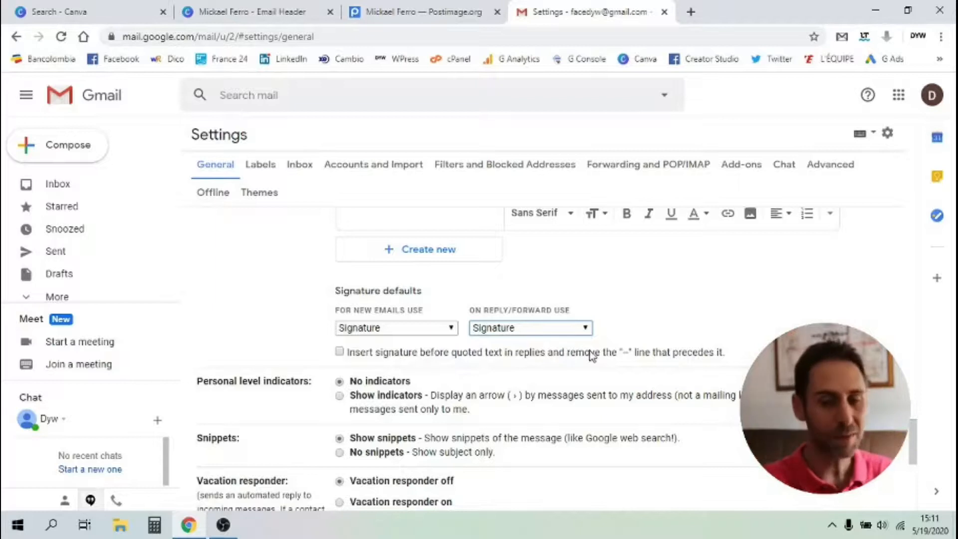
scroll(697, 328, "down", 6)
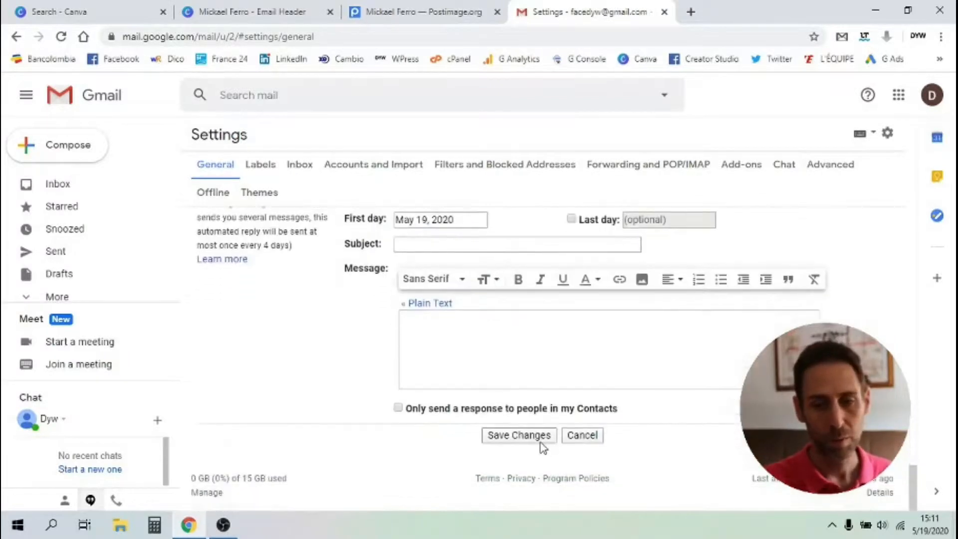
left_click(541, 440)
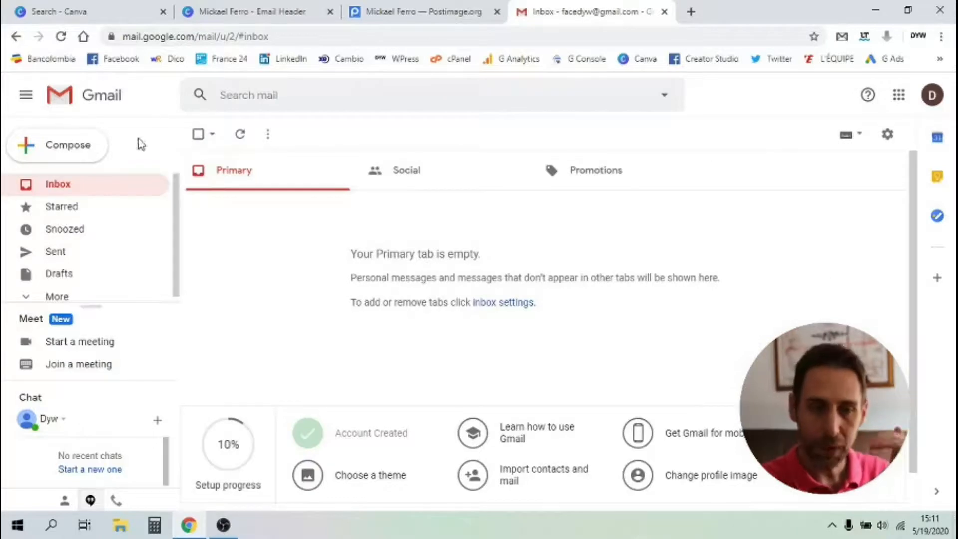
Step: Open a full-screen test message to confirm the header image signature appears, then close it
left_click(93, 147)
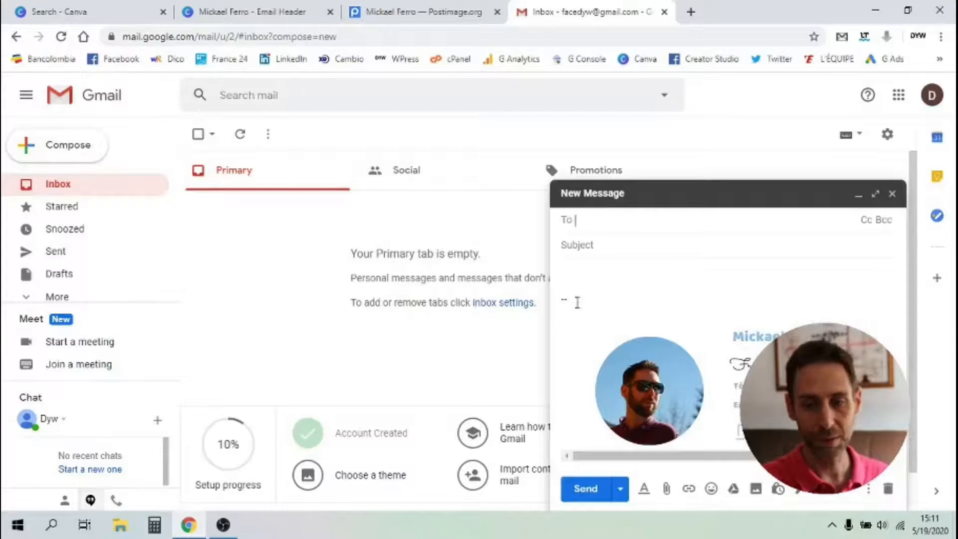
left_click(875, 194)
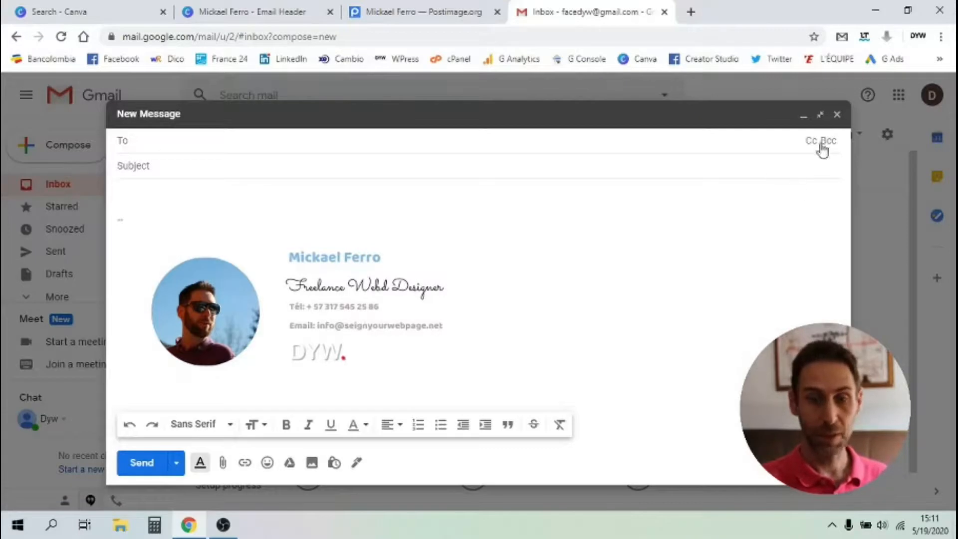
left_click(838, 115)
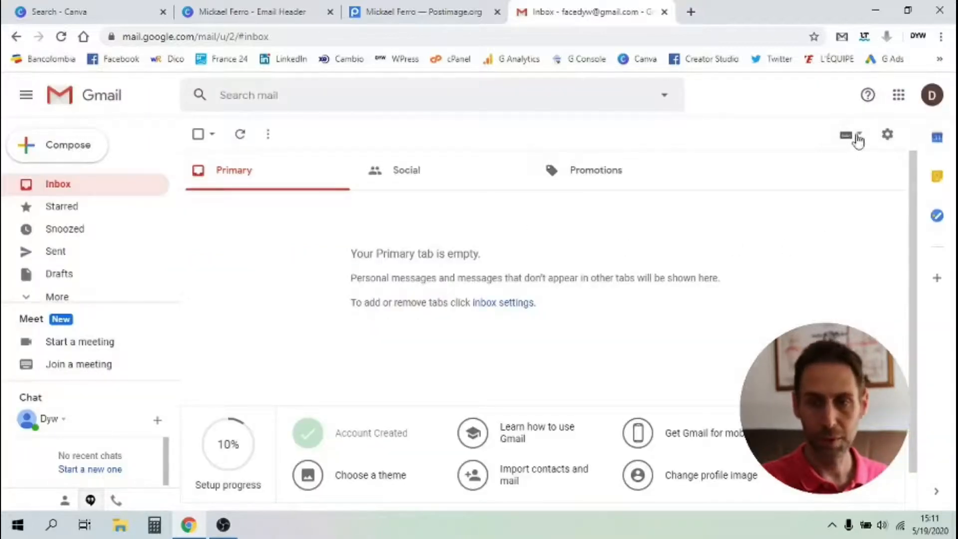
Step: Back in Gmail settings, start inserting another image right after the DYW logo in the signature
left_click(890, 139)
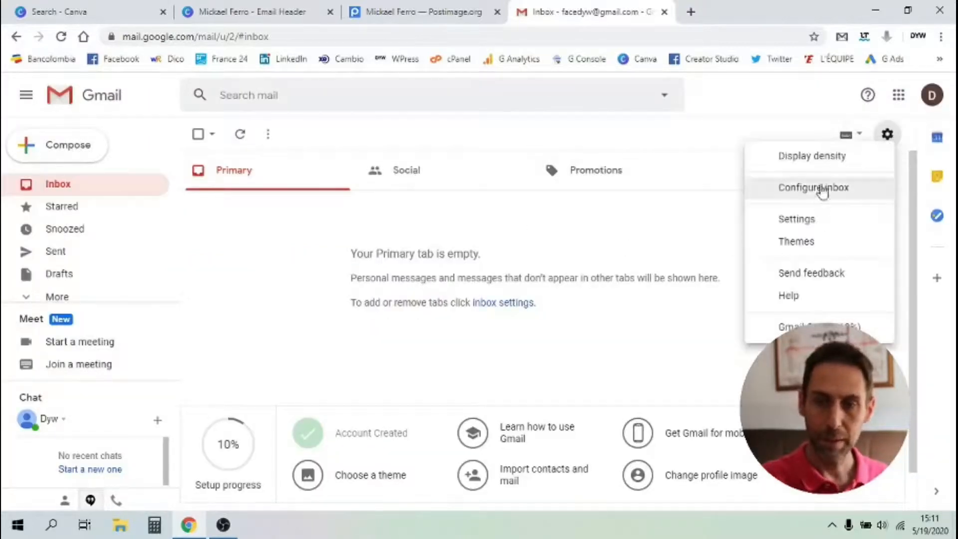
left_click(815, 222)
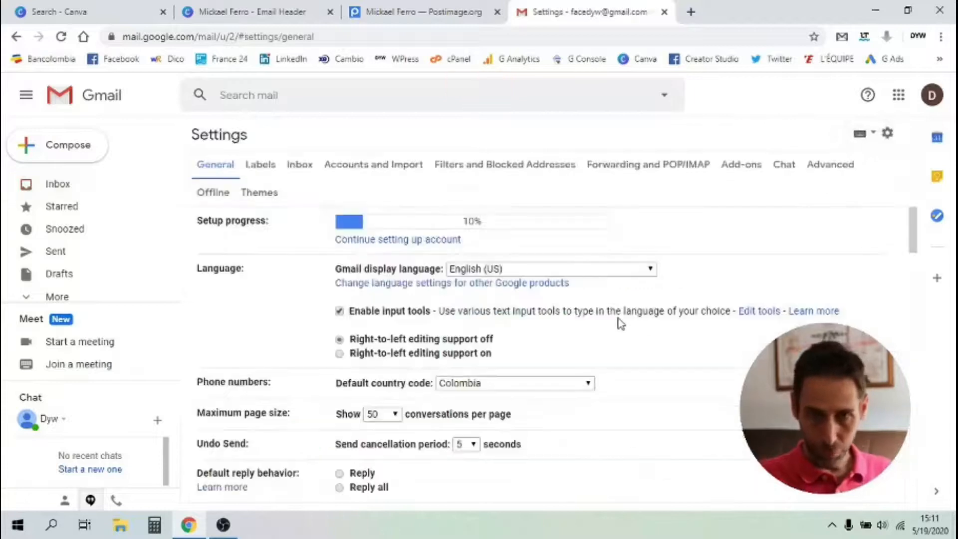
scroll(746, 293, "down", 12)
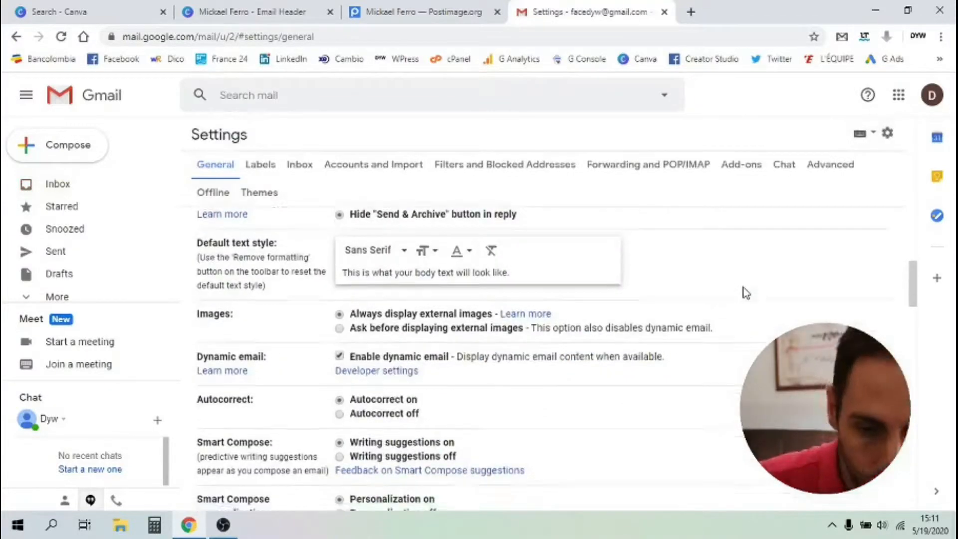
scroll(746, 293, "down", 15)
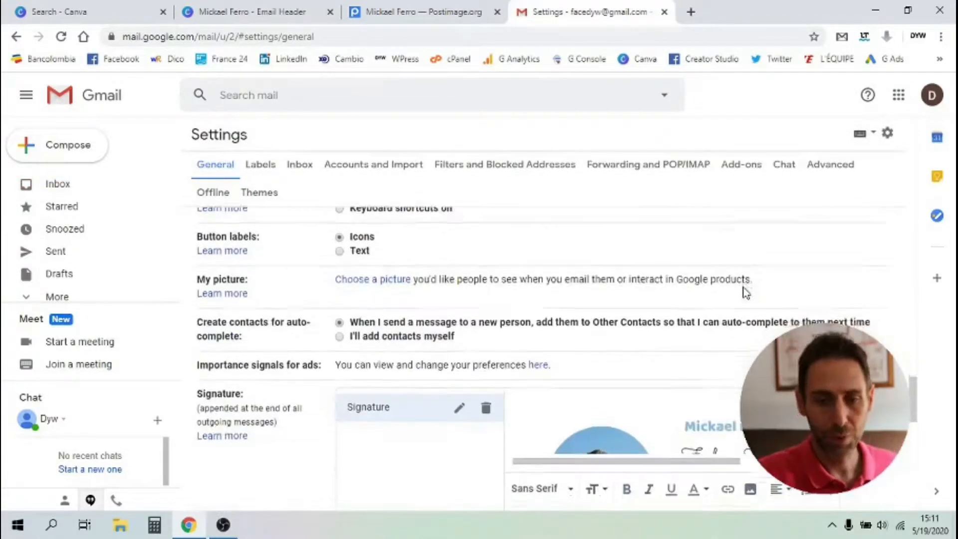
scroll(746, 293, "up", 3)
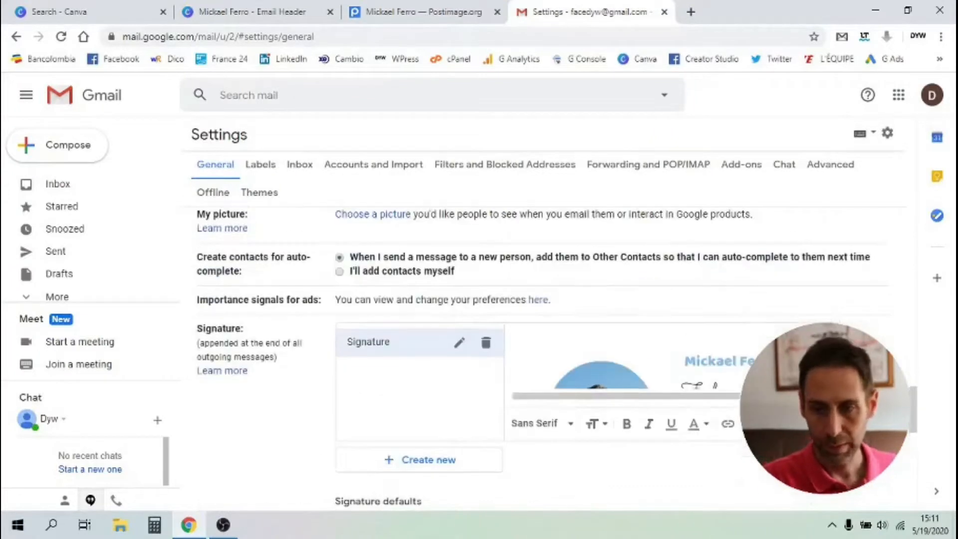
scroll(623, 359, "down", 1)
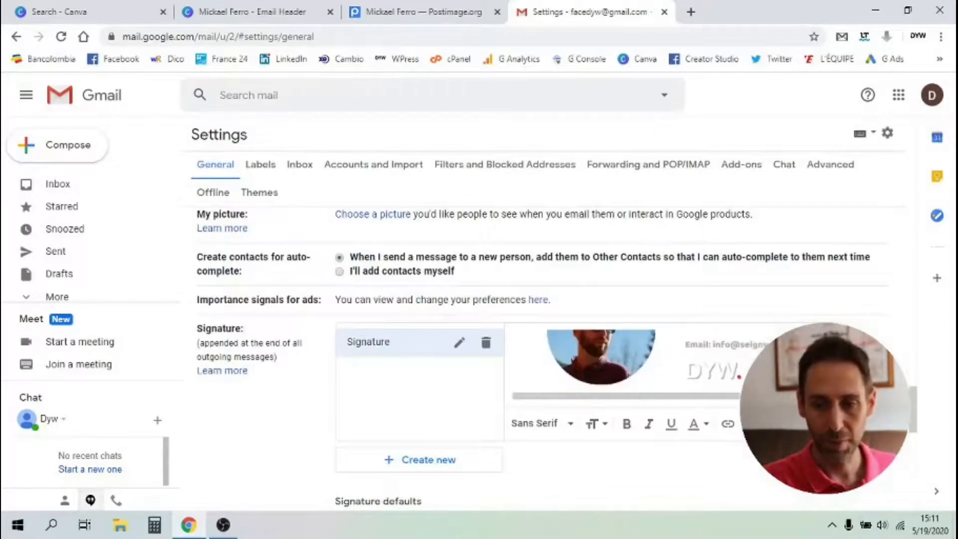
left_click(722, 374)
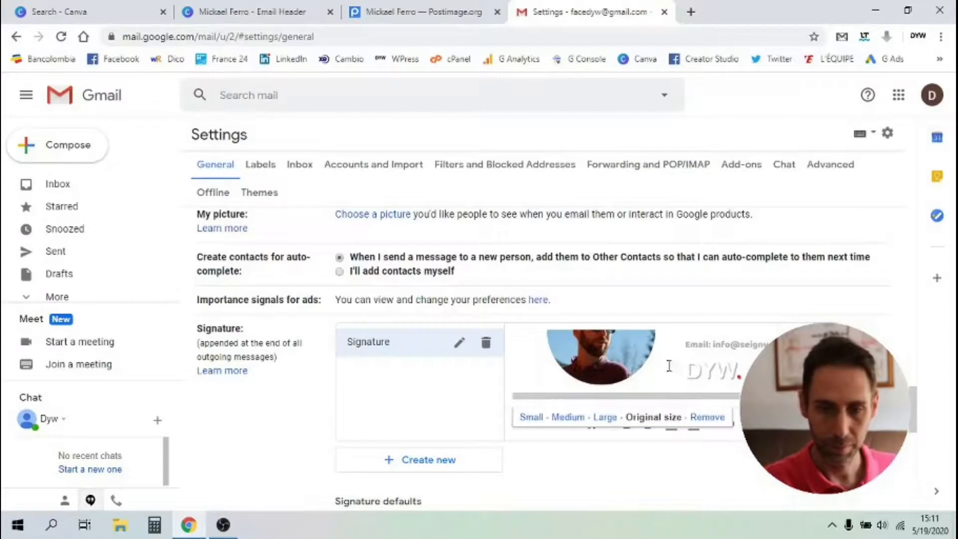
scroll(709, 345, "up", 3)
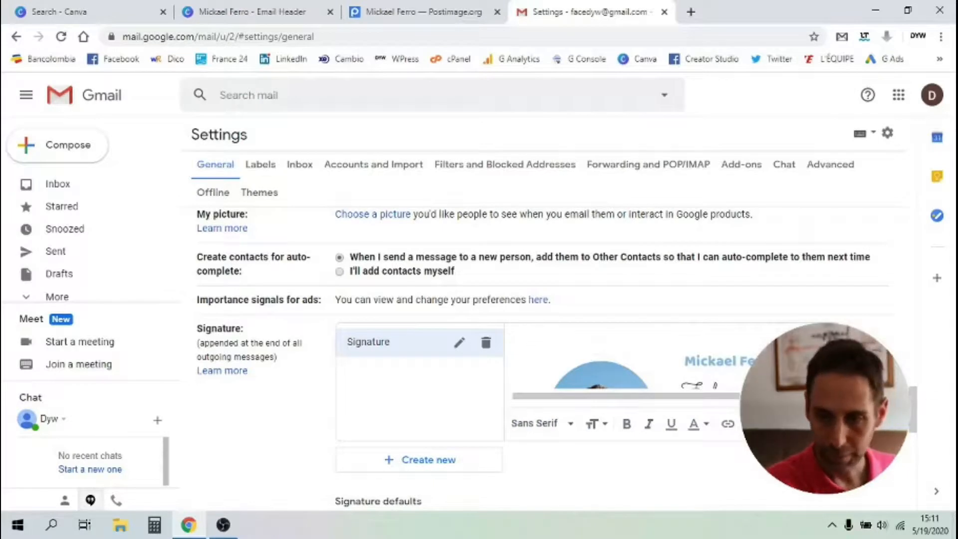
scroll(624, 359, "down", 3)
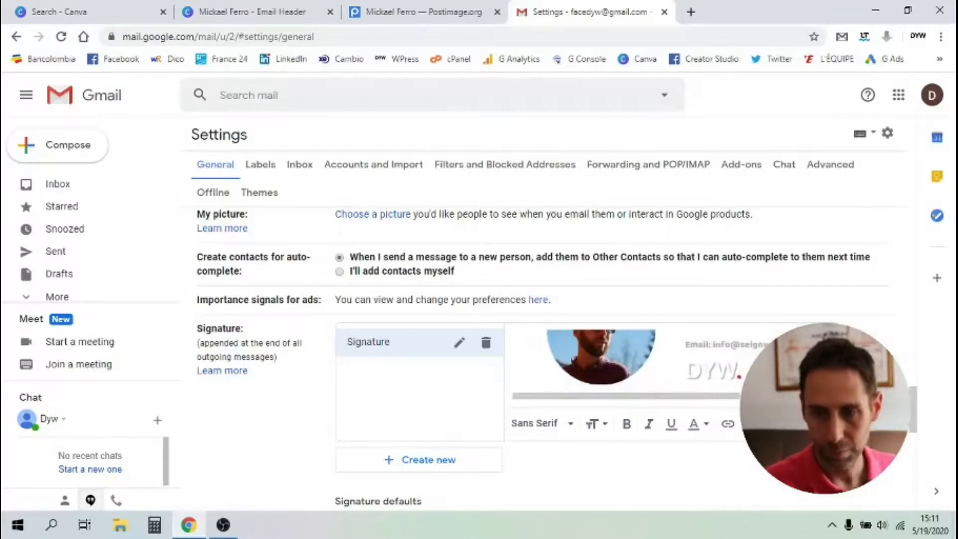
left_click(751, 423)
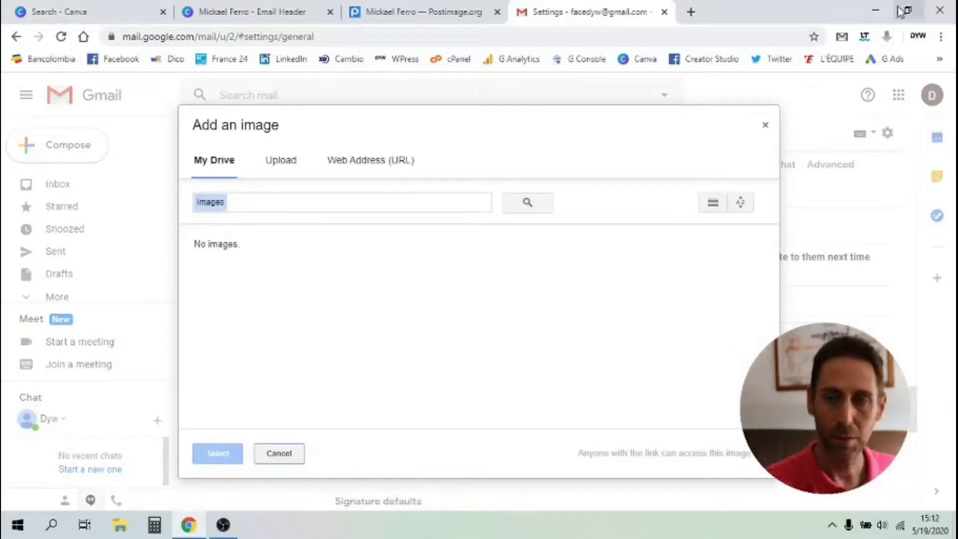
Step: Briefly switch to the desktop and screen recorder, then return to the browser's image dialog
left_click(876, 10)
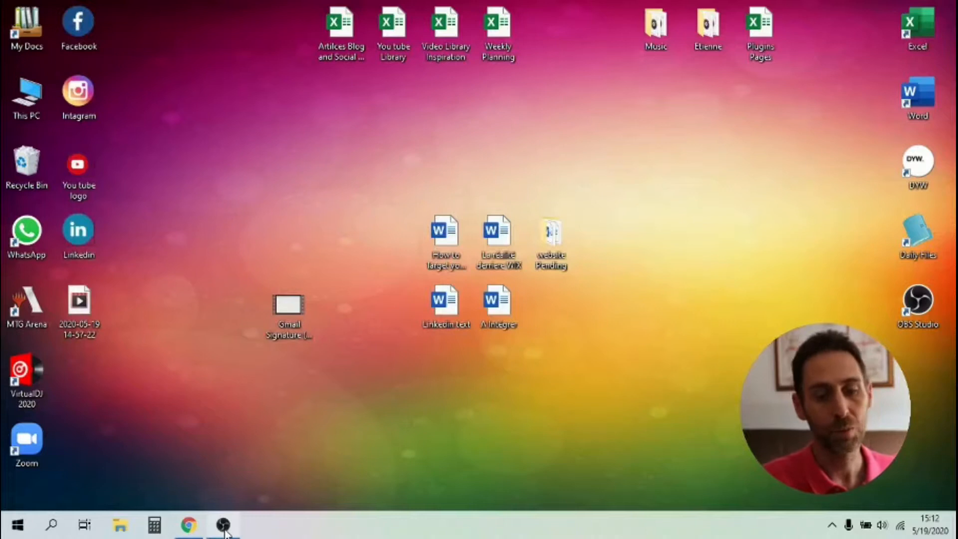
left_click(223, 525)
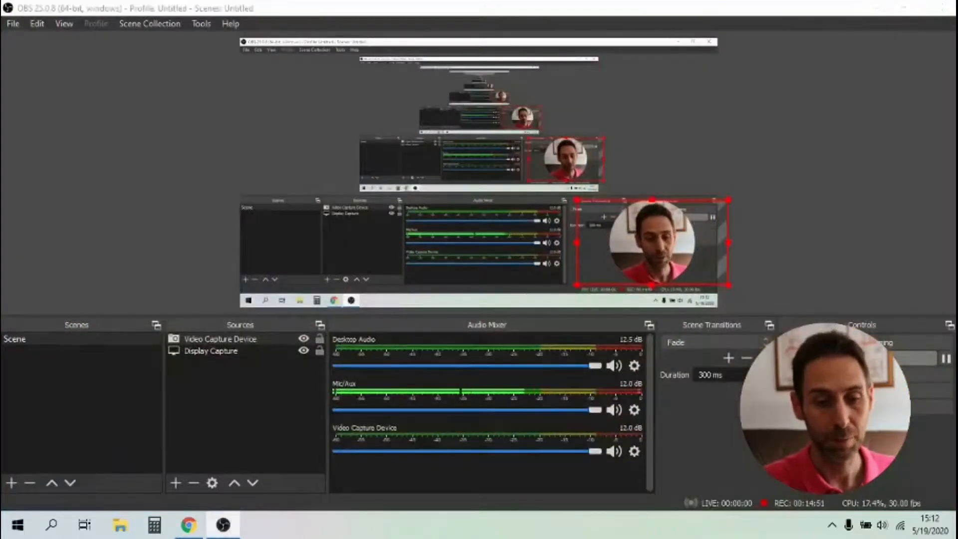
left_click(223, 525)
left_click(190, 534)
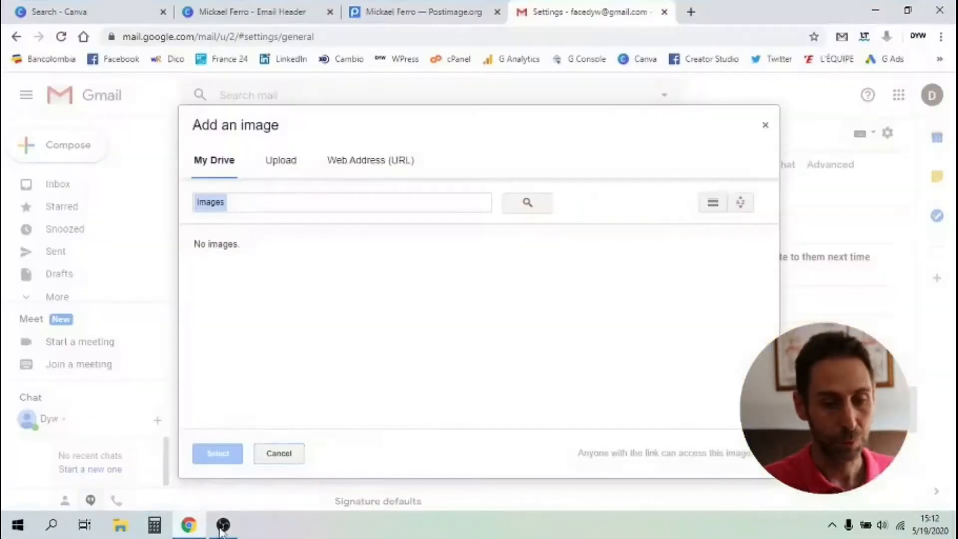
Step: Upload the Facebook icon file from the Desktop into the signature
left_click(289, 169)
left_click(502, 333)
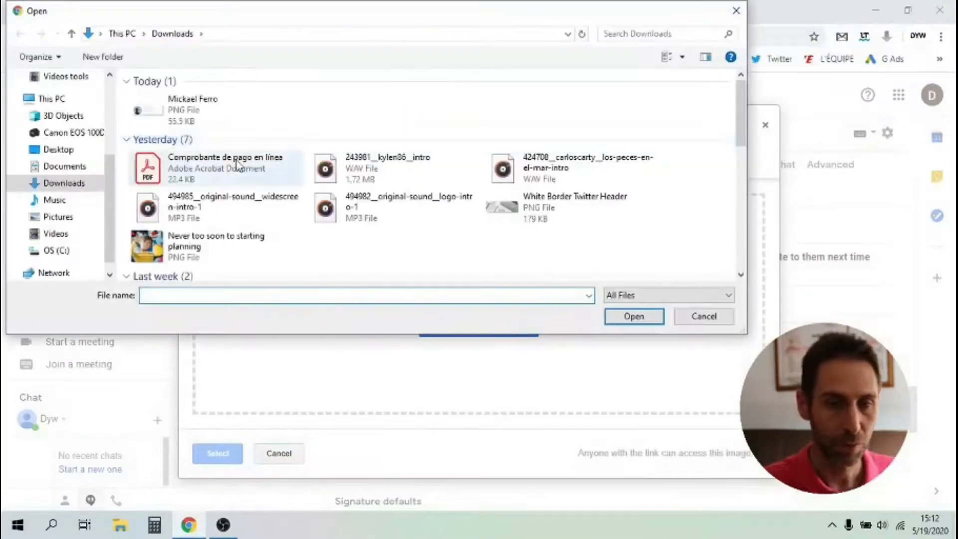
left_click(67, 150)
left_click(240, 214)
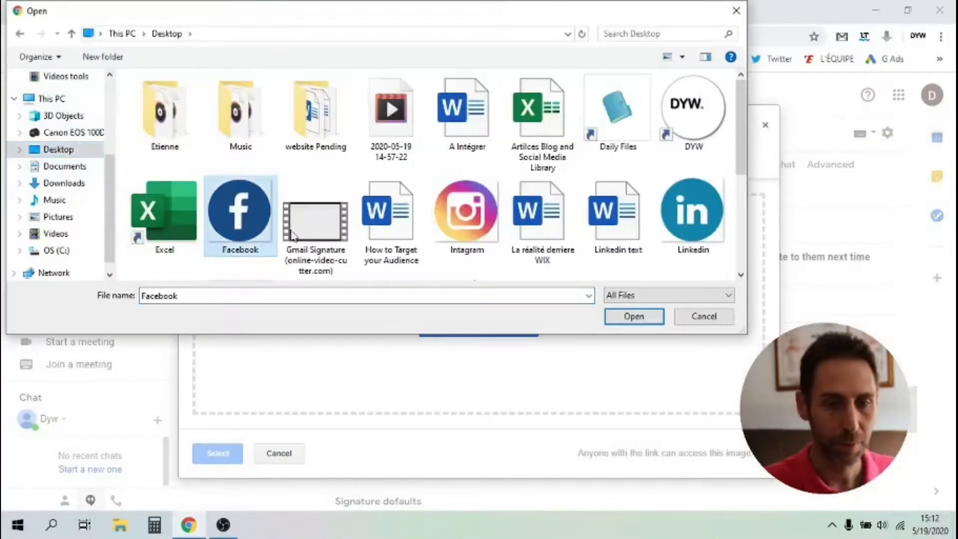
left_click(636, 319)
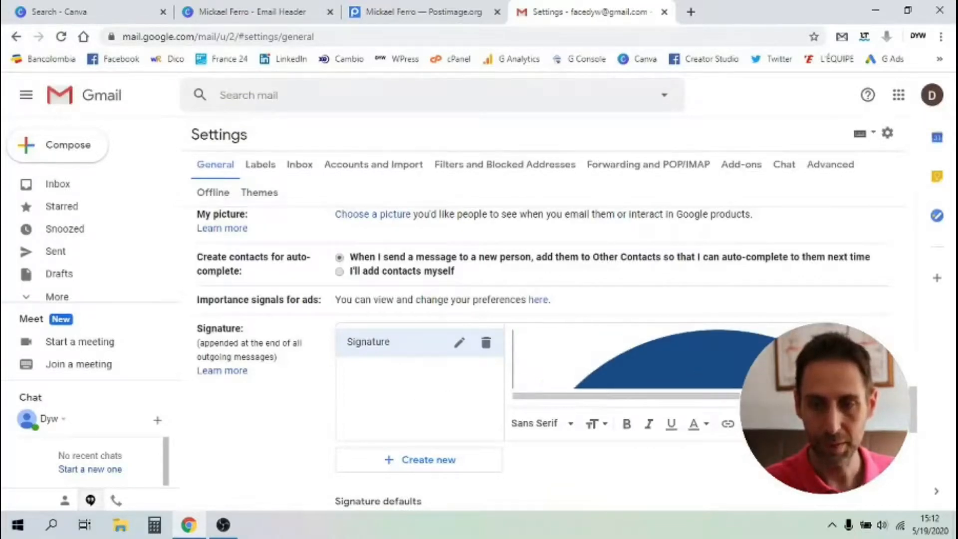
left_click(691, 354)
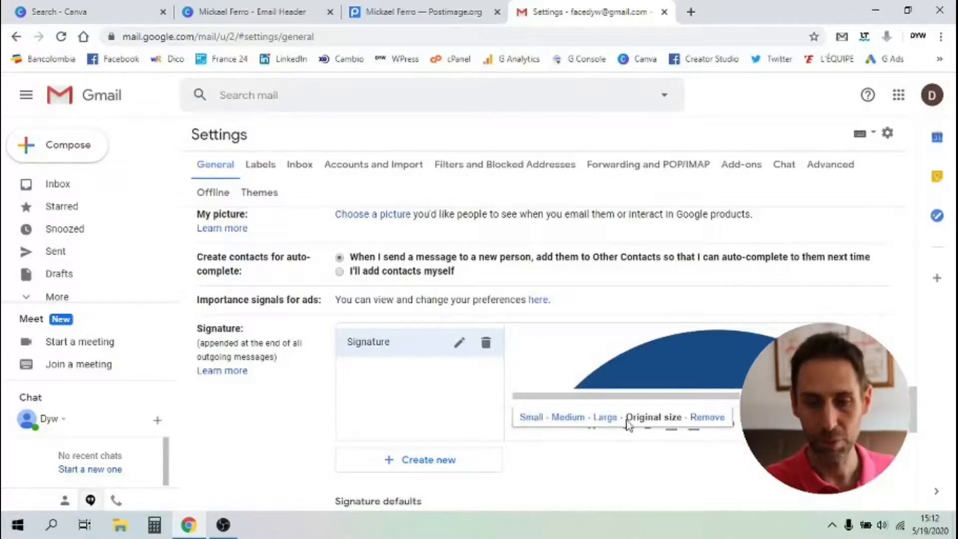
Step: Shrink the Facebook icon to Medium, then Small, then delete it from the signature
left_click(568, 419)
left_click(531, 418)
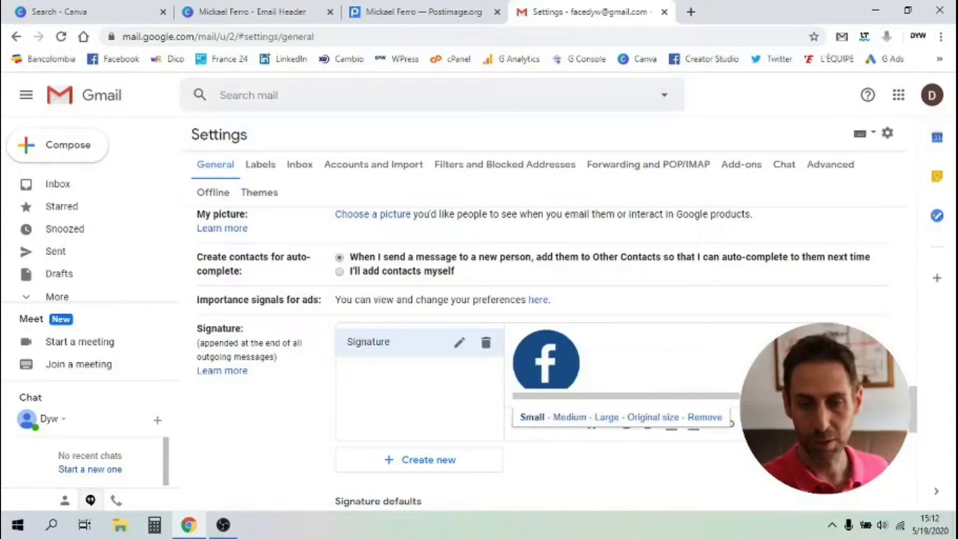
scroll(624, 359, "down", 3)
scroll(624, 360, "up", 3)
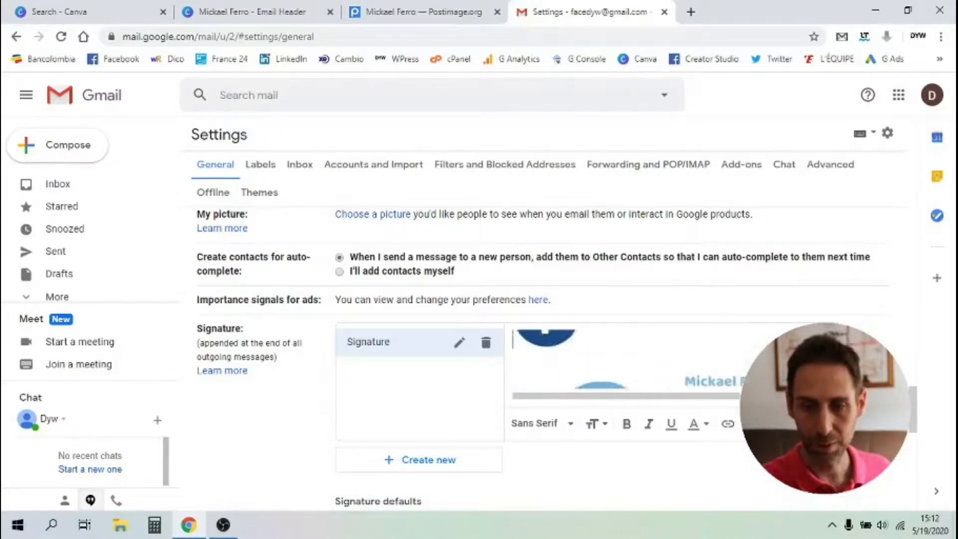
left_click(608, 369)
left_click(554, 358)
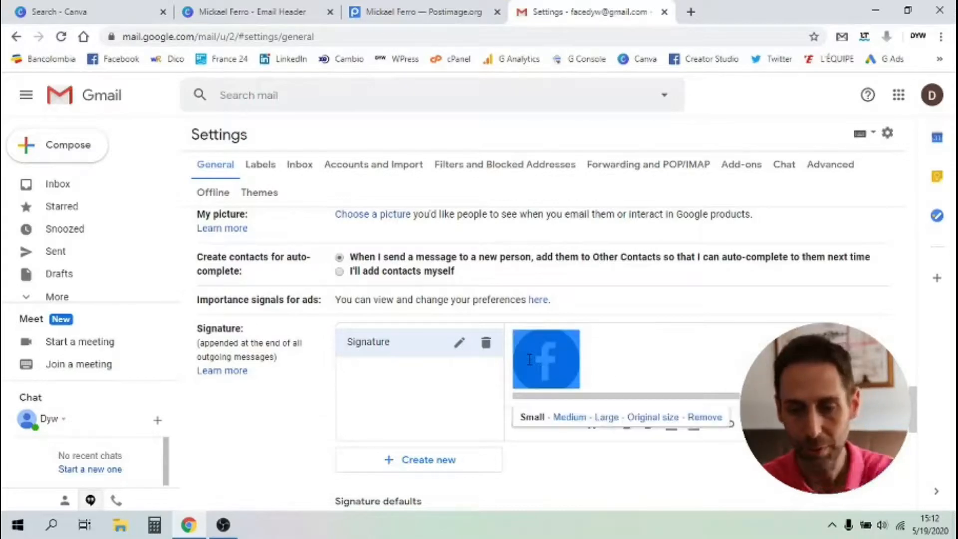
key("Delete")
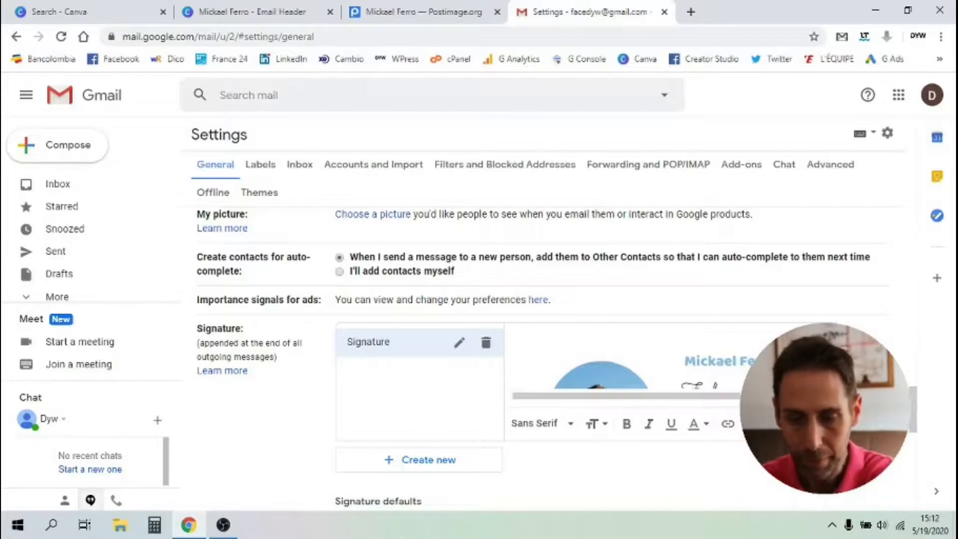
Step: Move to the end of the signature and start a new line
key("Right")
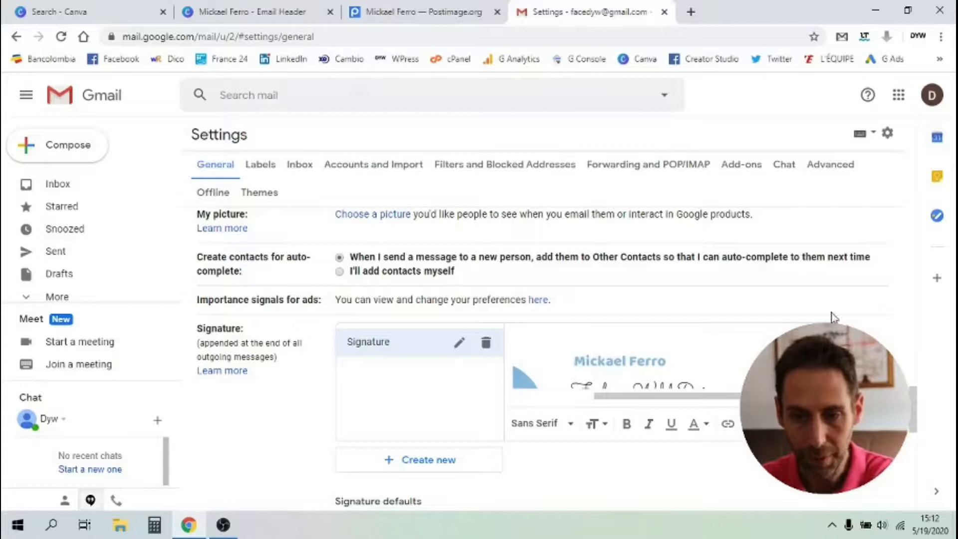
scroll(697, 359, "down", 2)
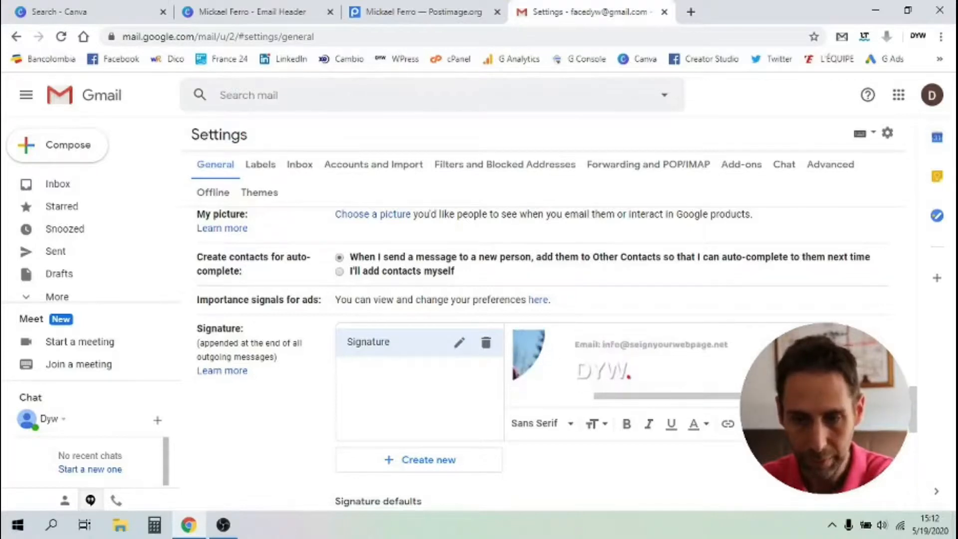
key("Return")
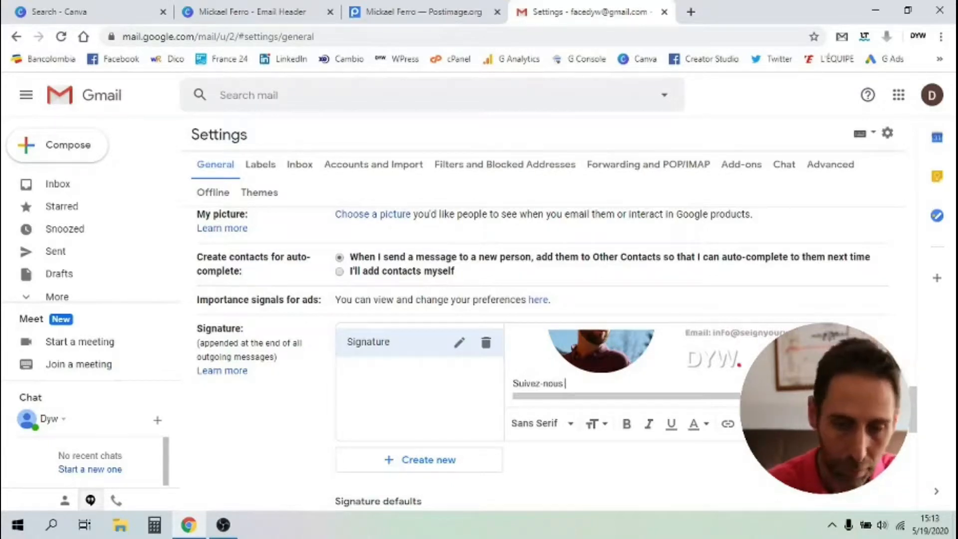
Step: Add a blank line above 'Suivez-nous:' and colour the text blue
left_click(515, 384)
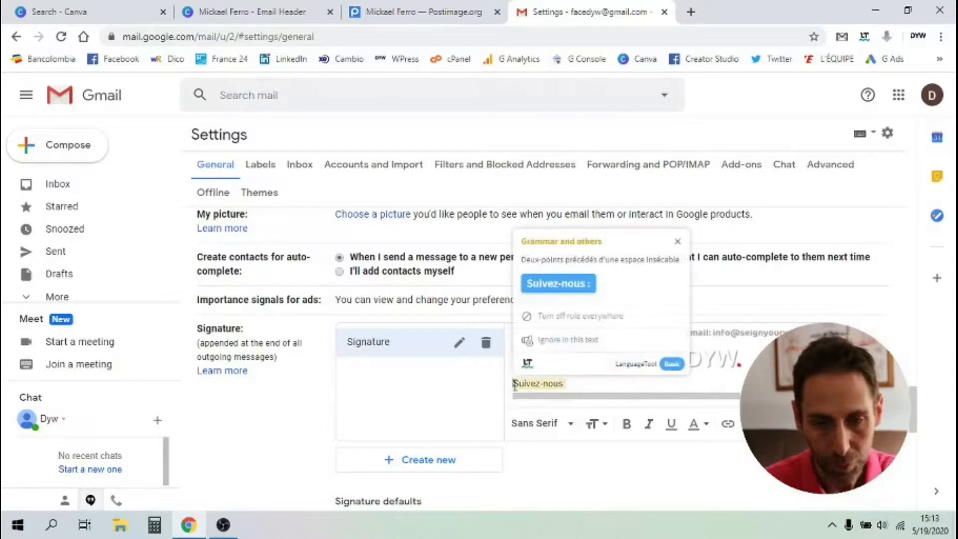
key("Return")
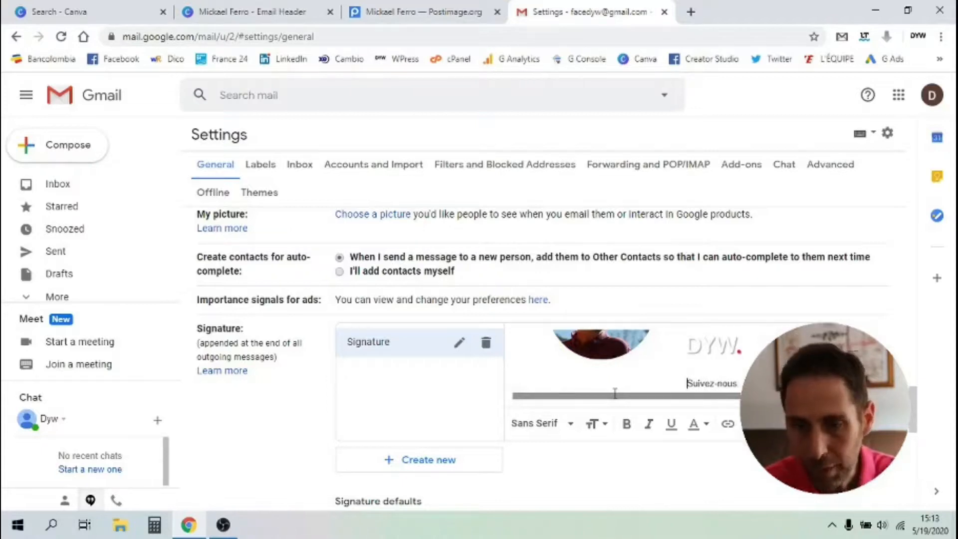
left_click_drag(738, 382, 685, 383)
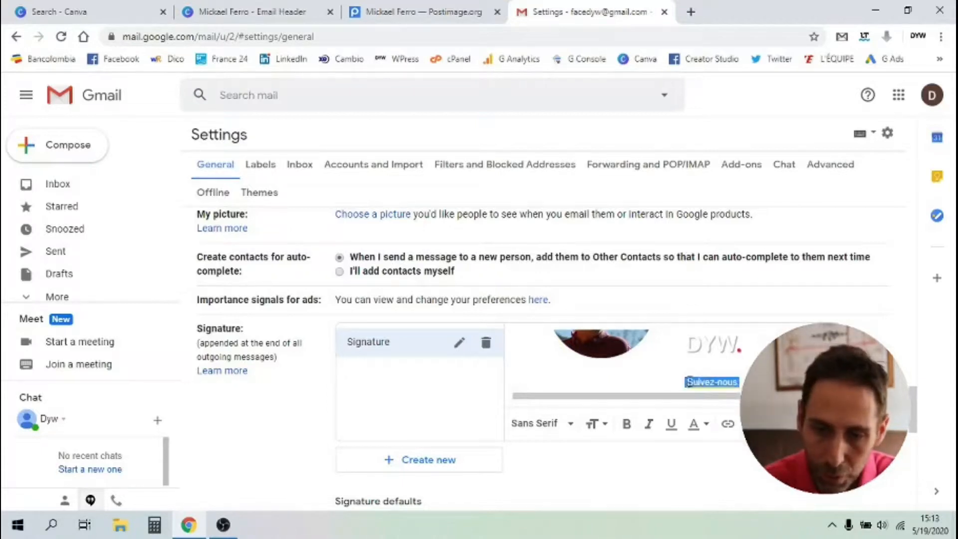
left_click(700, 428)
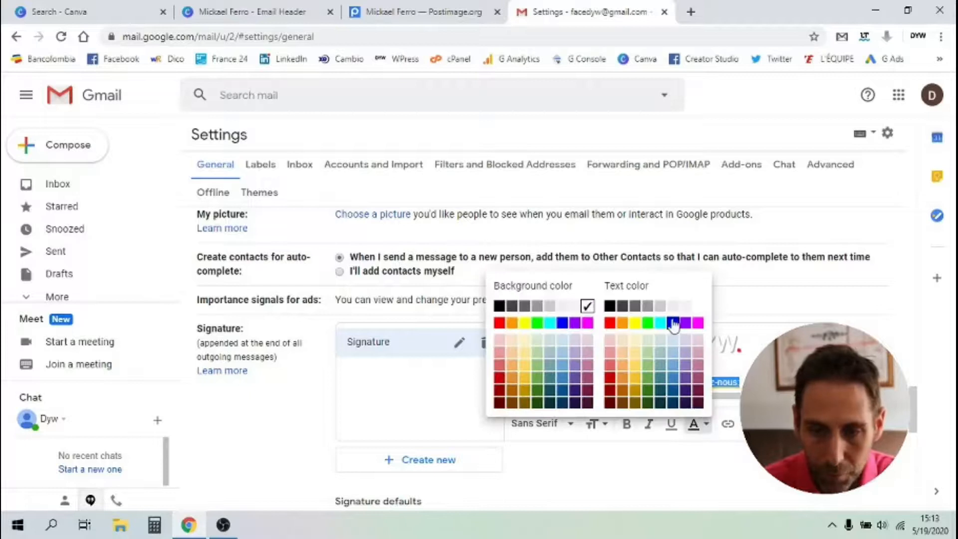
left_click(674, 370)
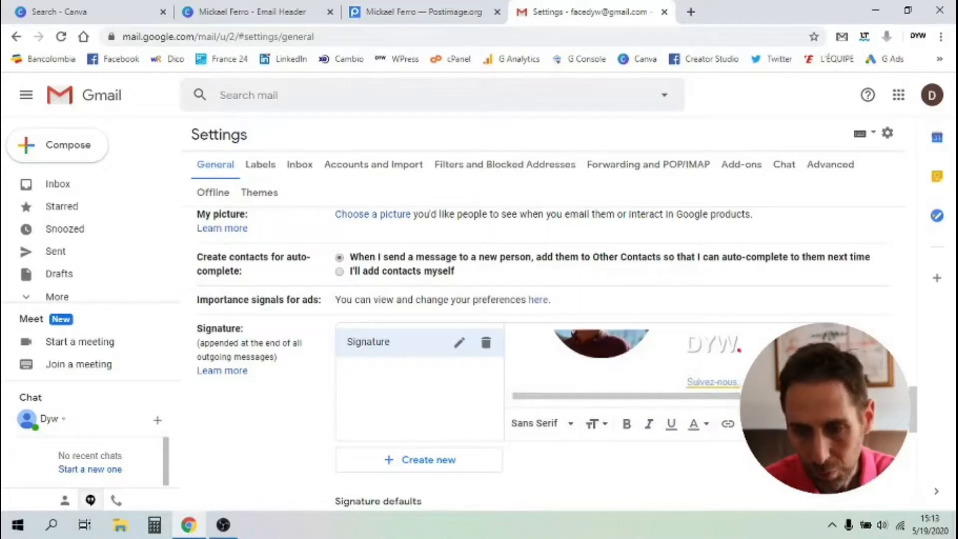
Step: Make 'Suivez-nous:' bold and italic
left_click_drag(744, 385, 678, 384)
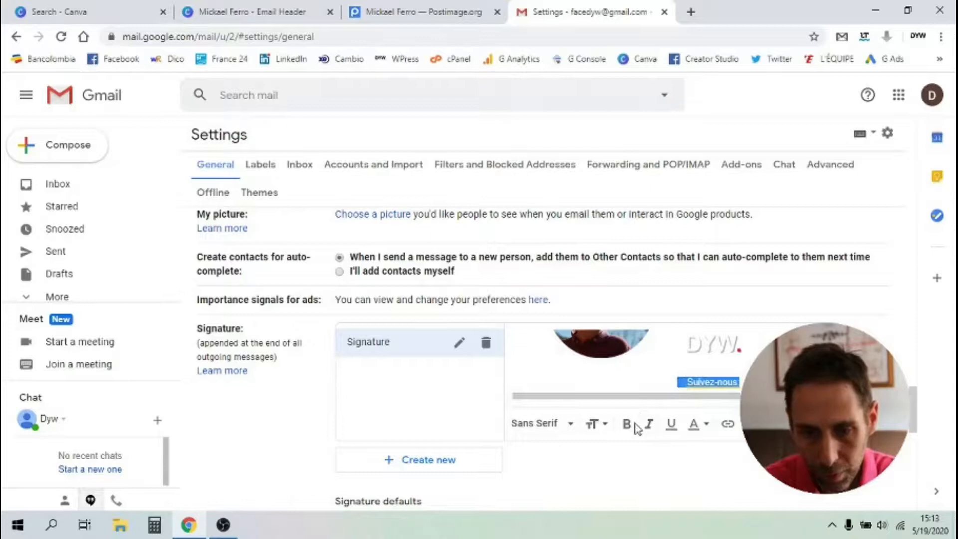
left_click(628, 425)
left_click(649, 426)
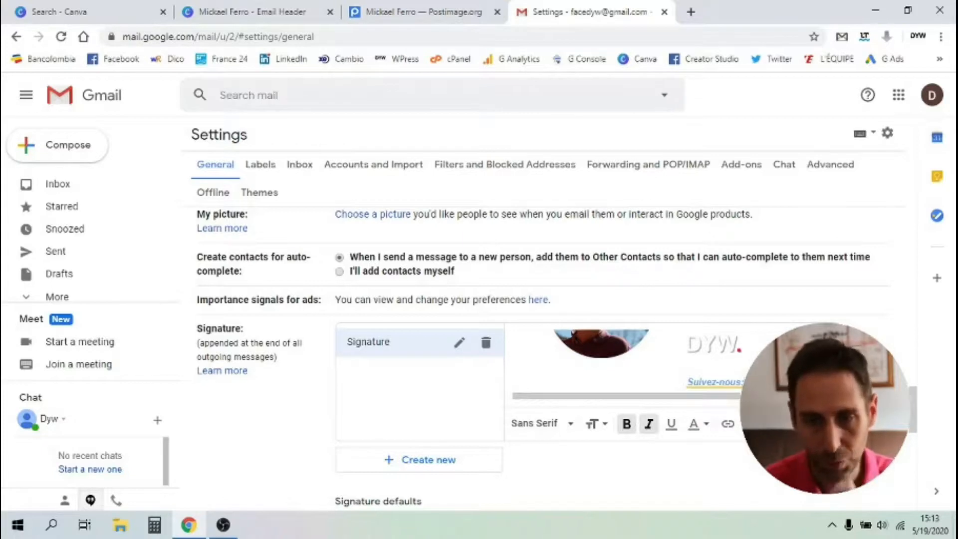
scroll(624, 359, "down", 1)
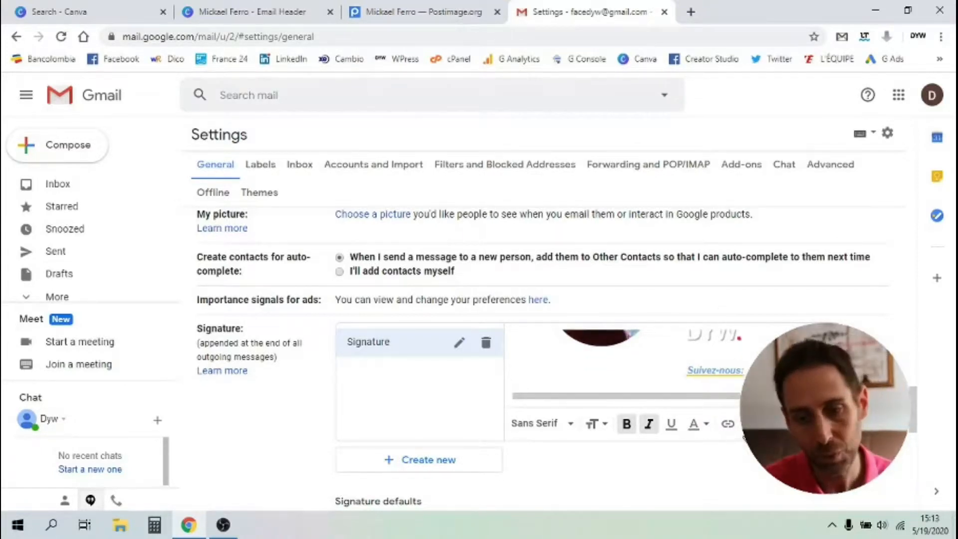
left_click(743, 424)
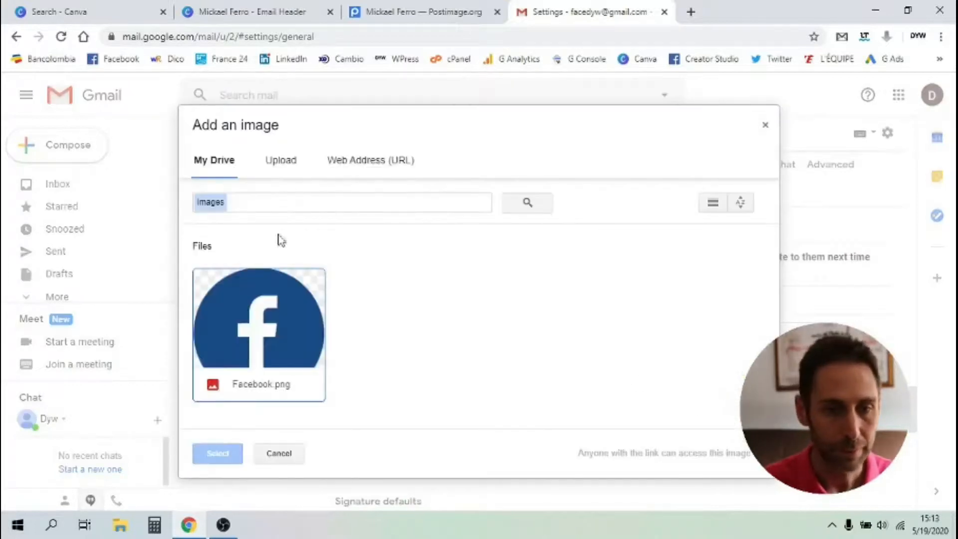
Step: Insert Facebook.png from Drive, then remove the oversized image from the Gmail signature
left_click(272, 327)
left_click(218, 453)
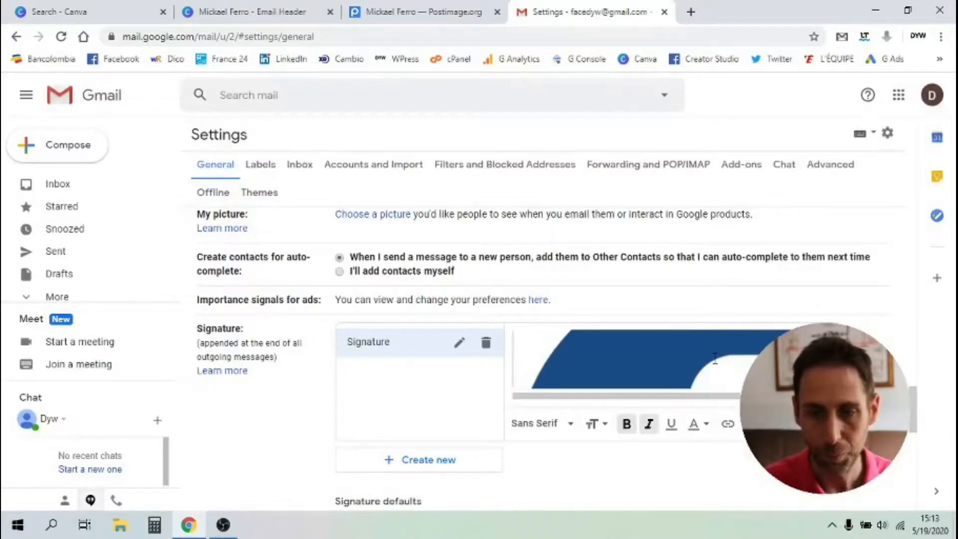
left_click(715, 359)
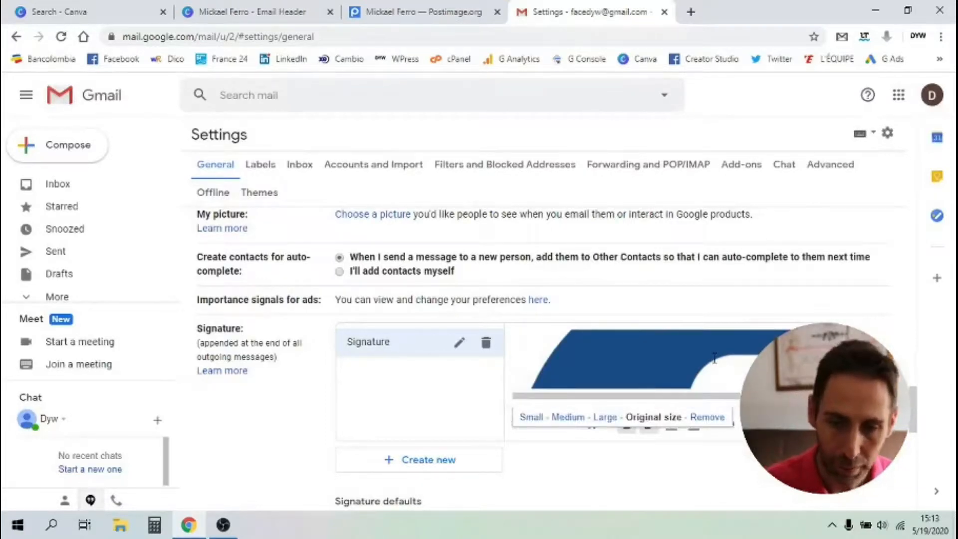
left_click(709, 417)
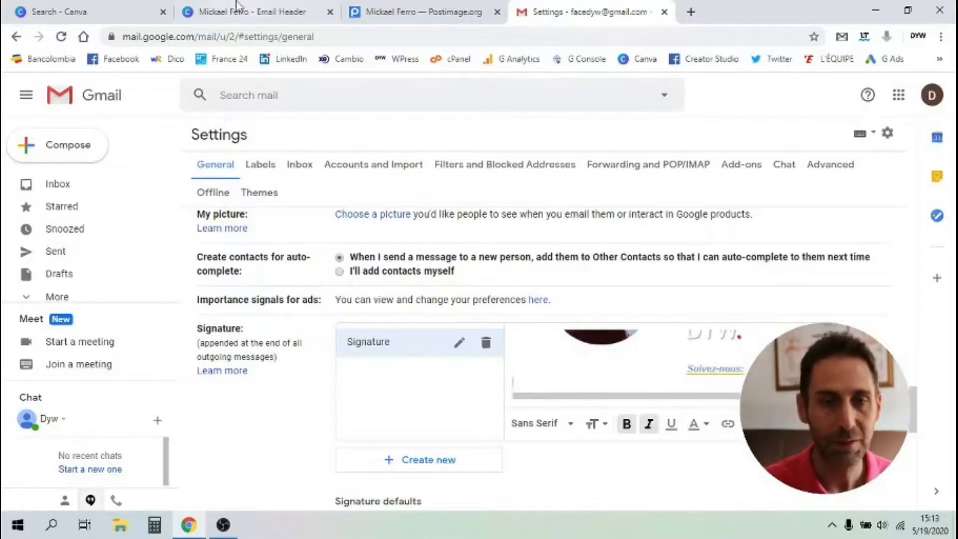
left_click(110, 11)
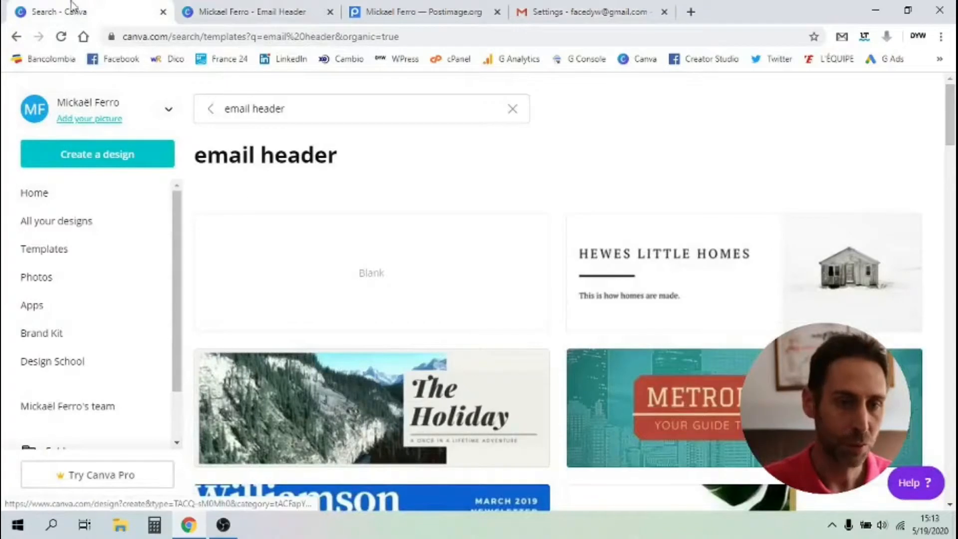
Step: From the Canva home page, create a new blank 40 × 40 px custom-size design
left_click(31, 195)
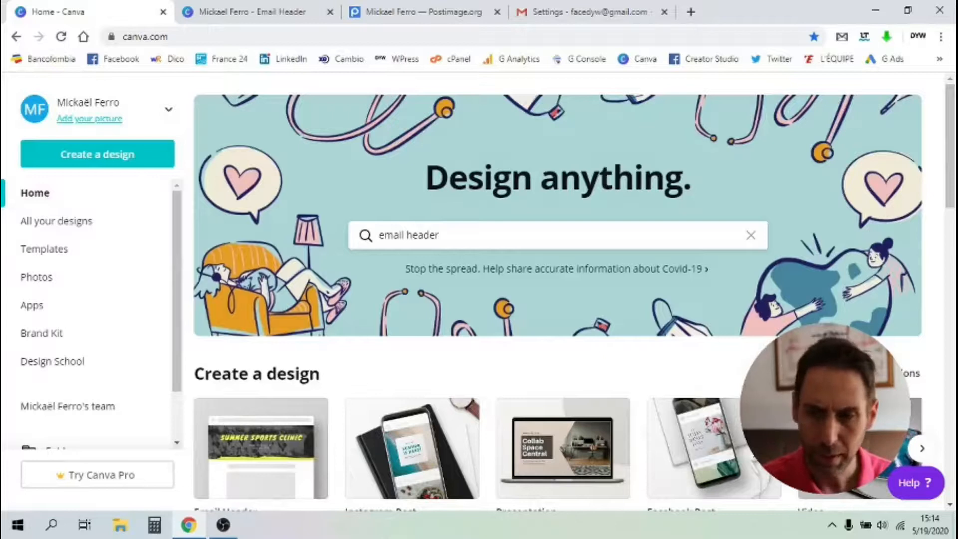
left_click(876, 373)
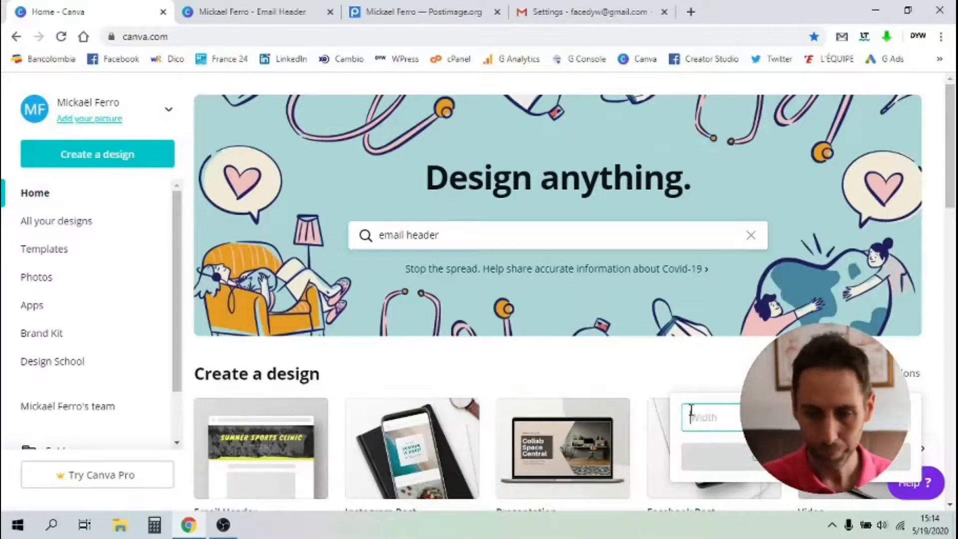
type("35")
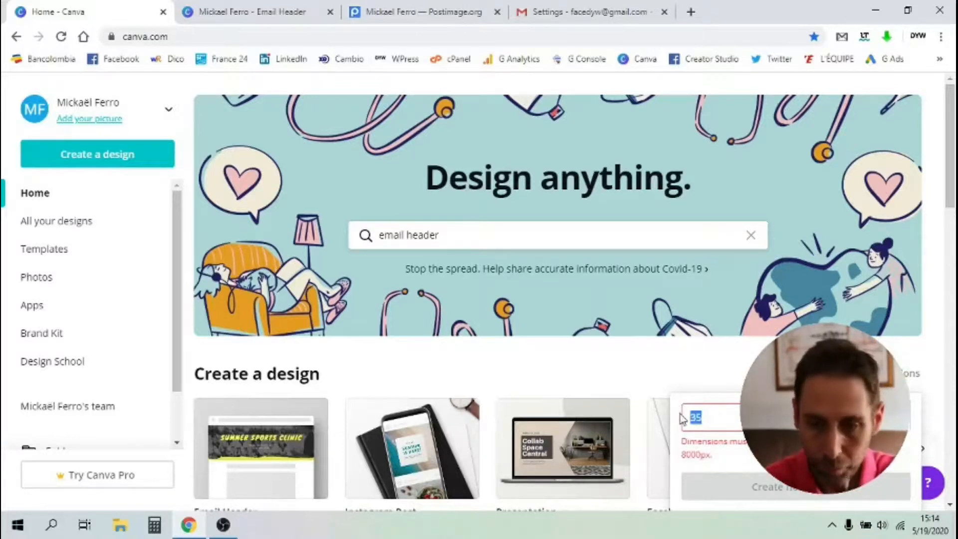
type("0")
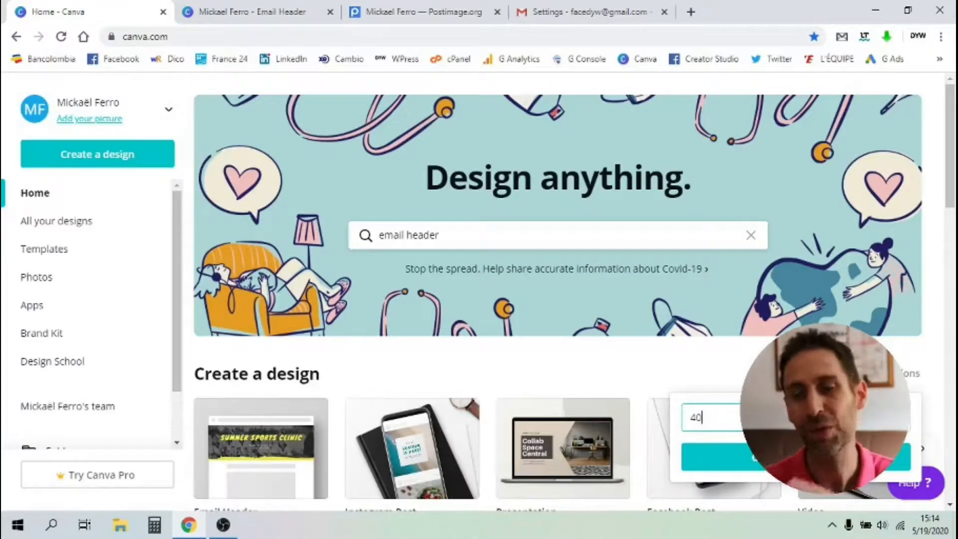
left_click(796, 457)
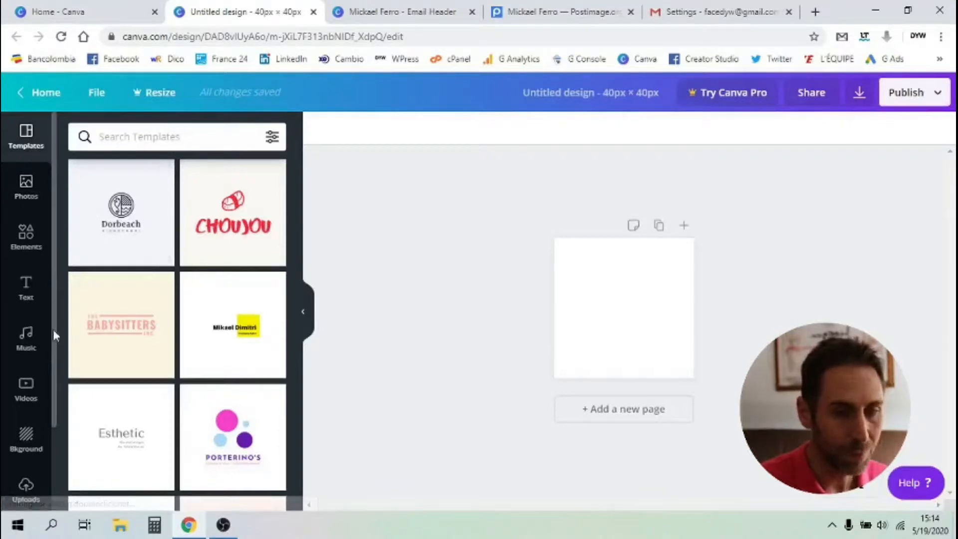
Step: Place the previously uploaded Facebook icon on the blank 40 × 40 px page
left_click(27, 492)
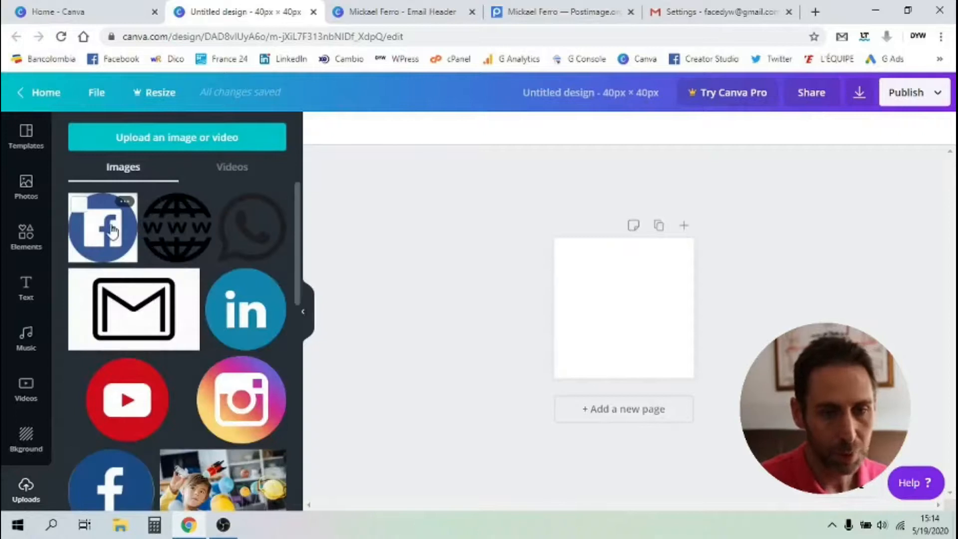
left_click(113, 230)
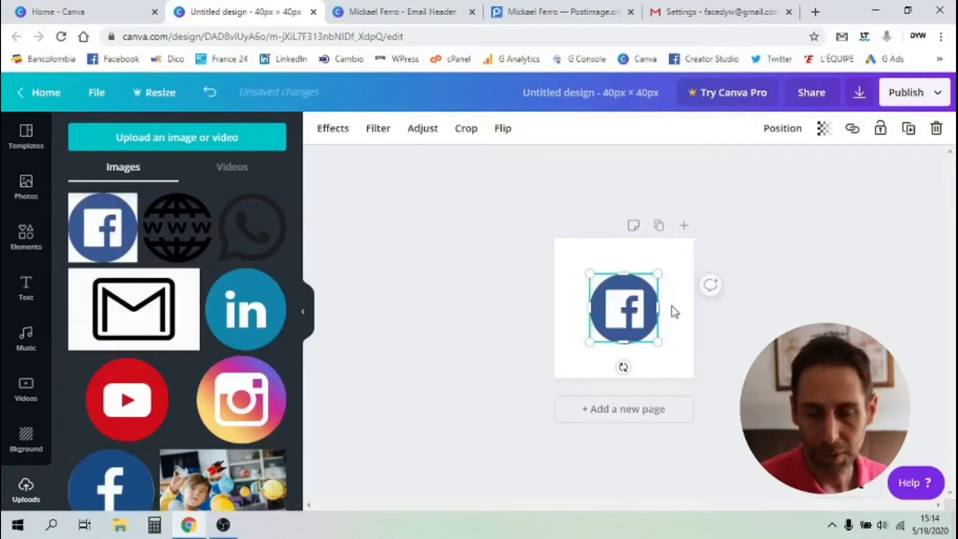
left_click(683, 317)
Step: Download the design as PNG, then pick the empty signature line below Suivez-nous in Gmail
left_click(859, 93)
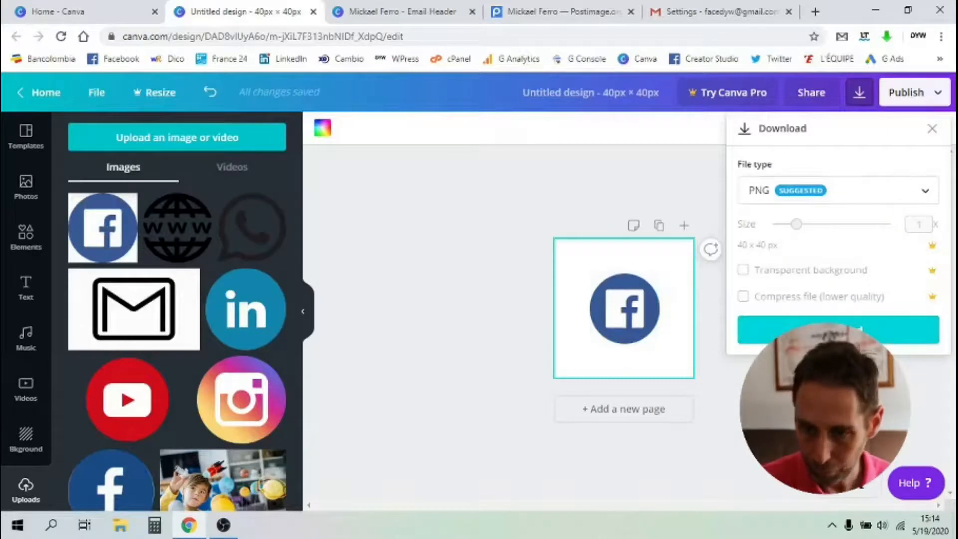
left_click(839, 330)
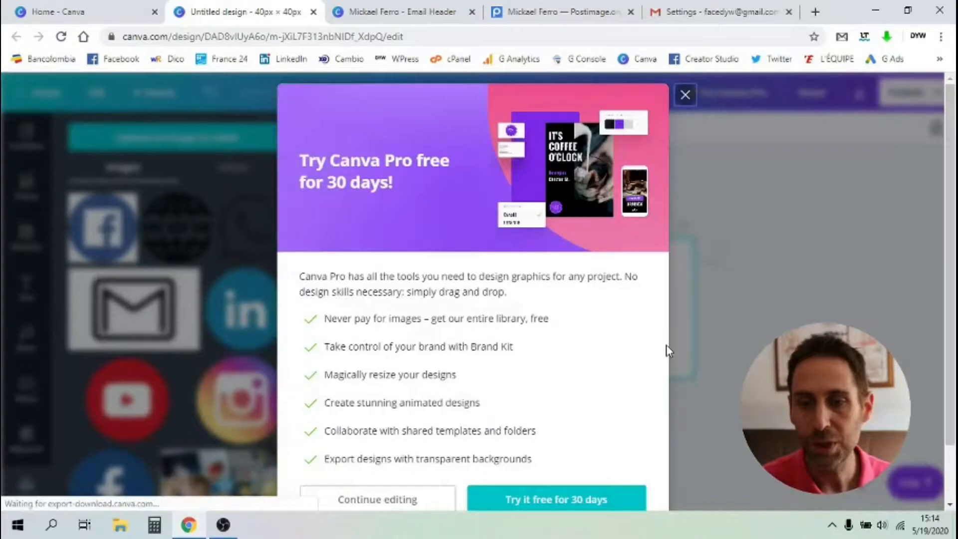
left_click(686, 95)
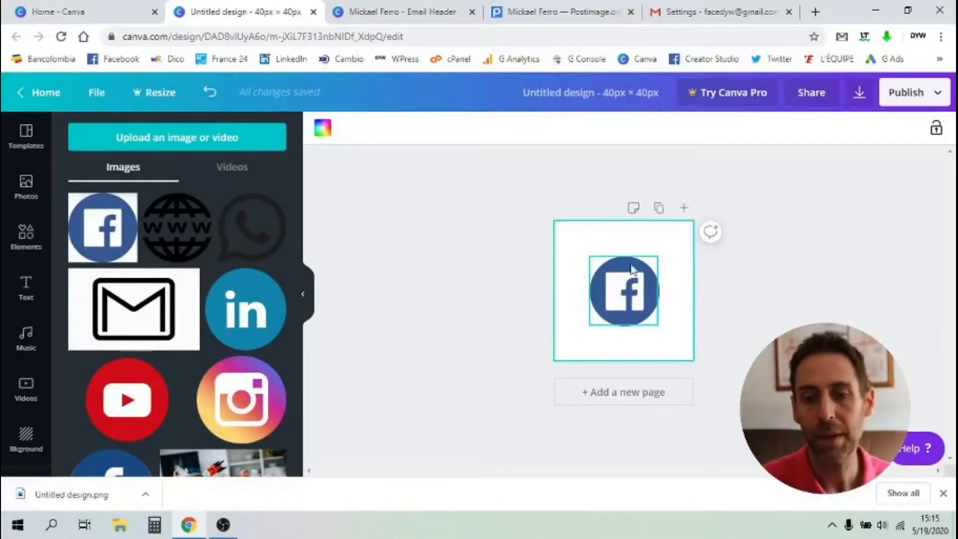
left_click(717, 17)
left_click(538, 376)
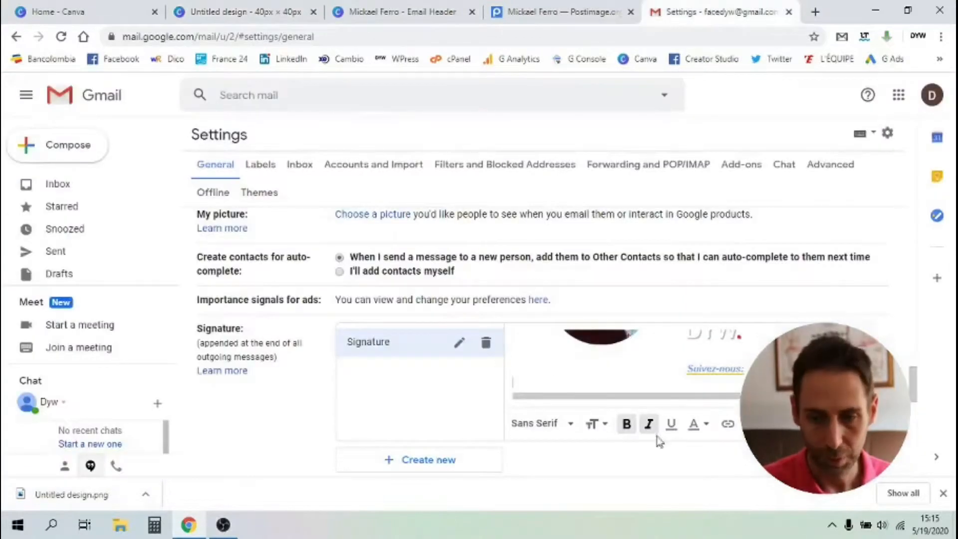
Step: Upload the Untitled design PNG from Downloads as an image in the signature
left_click(749, 424)
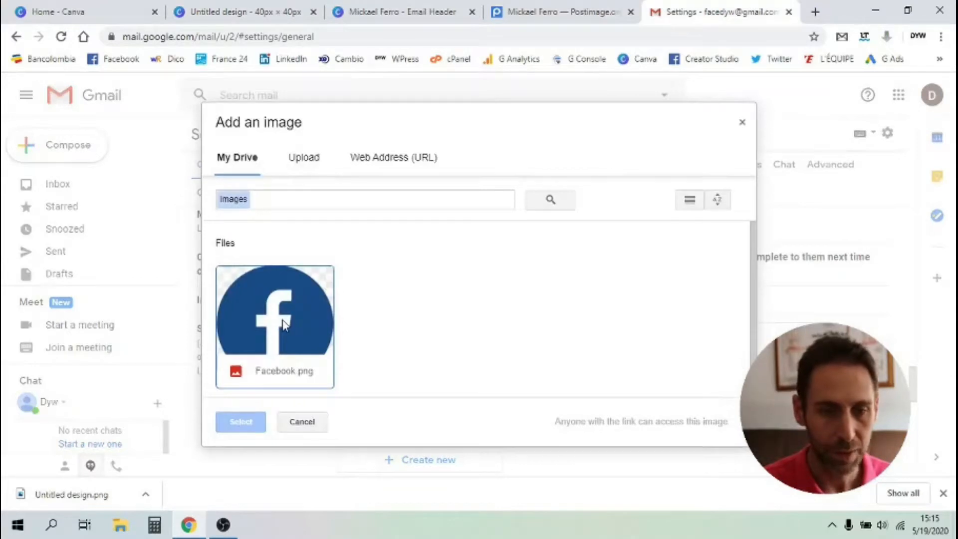
left_click(311, 159)
left_click(460, 314)
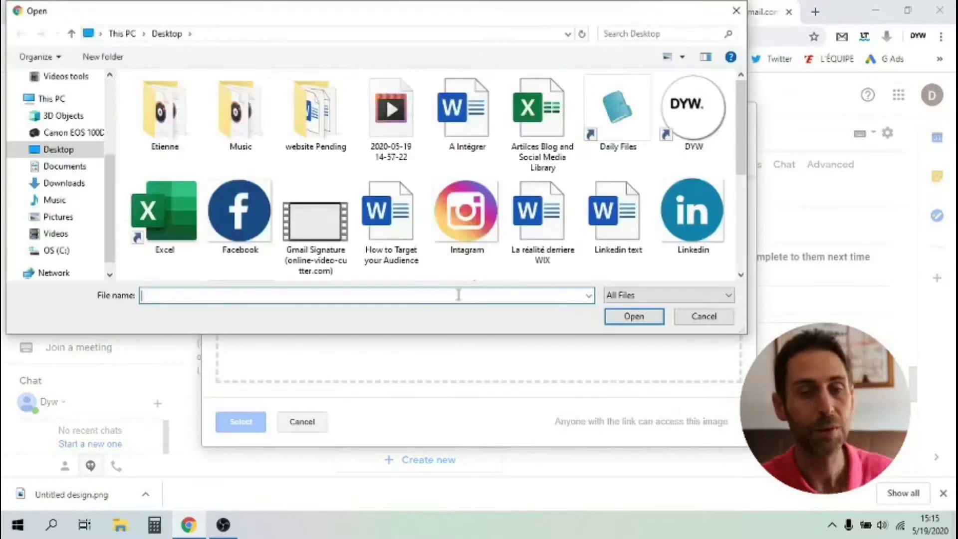
left_click(69, 186)
left_click(182, 116)
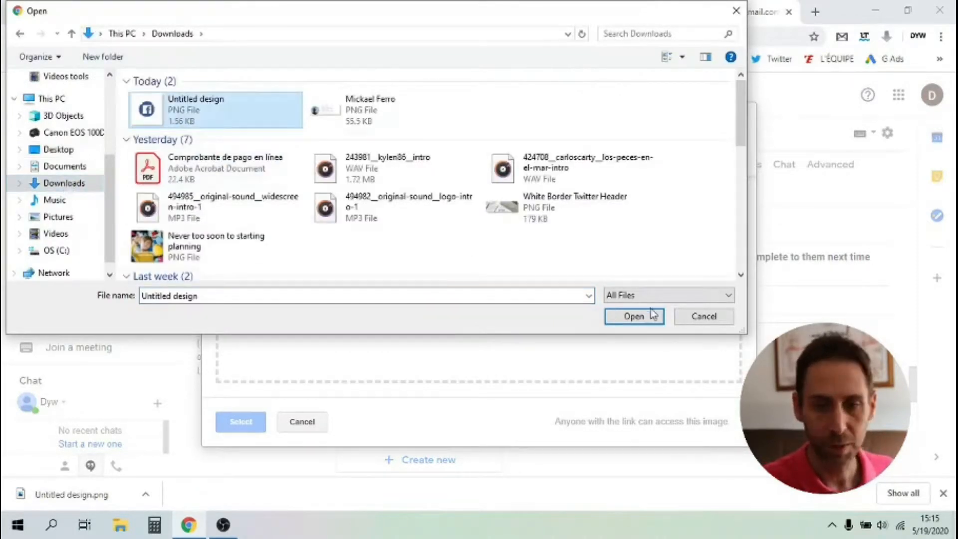
left_click(652, 315)
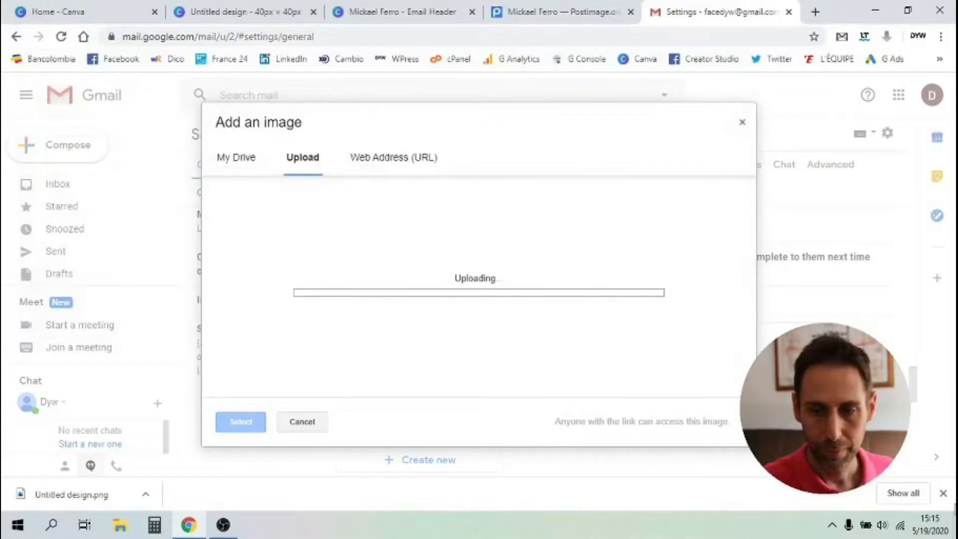
Step: Close the download bar and Postimage page, and place the cursor after the Facebook icon
left_click(944, 493)
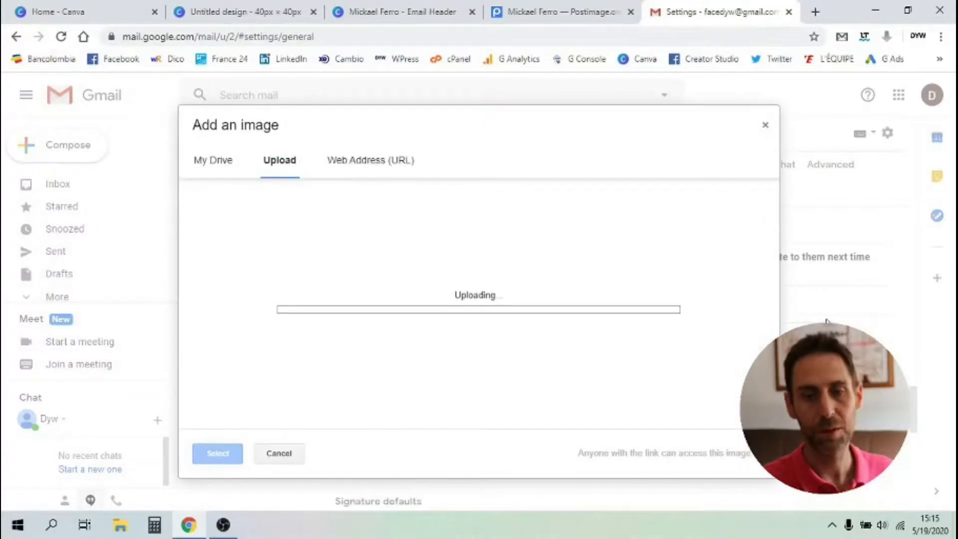
left_click(630, 12)
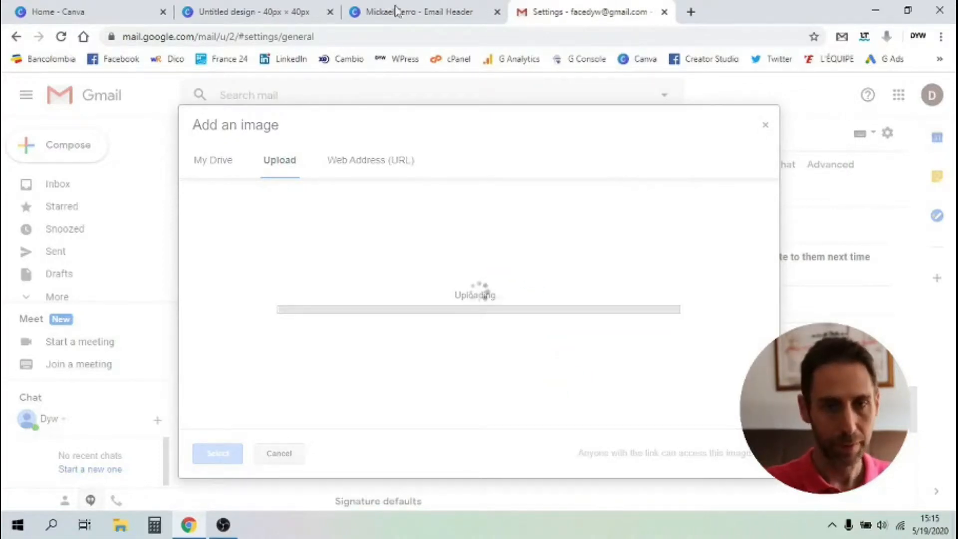
left_click(416, 12)
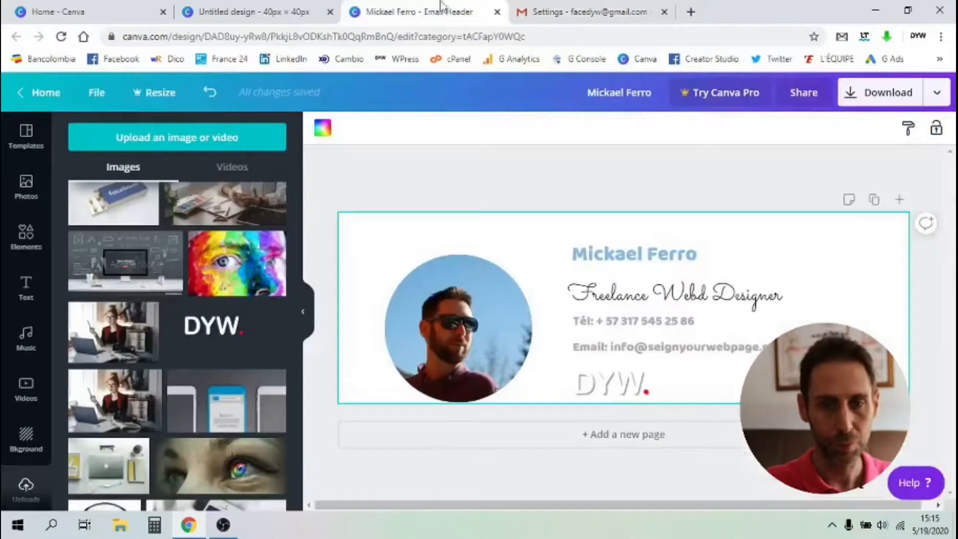
left_click(579, 12)
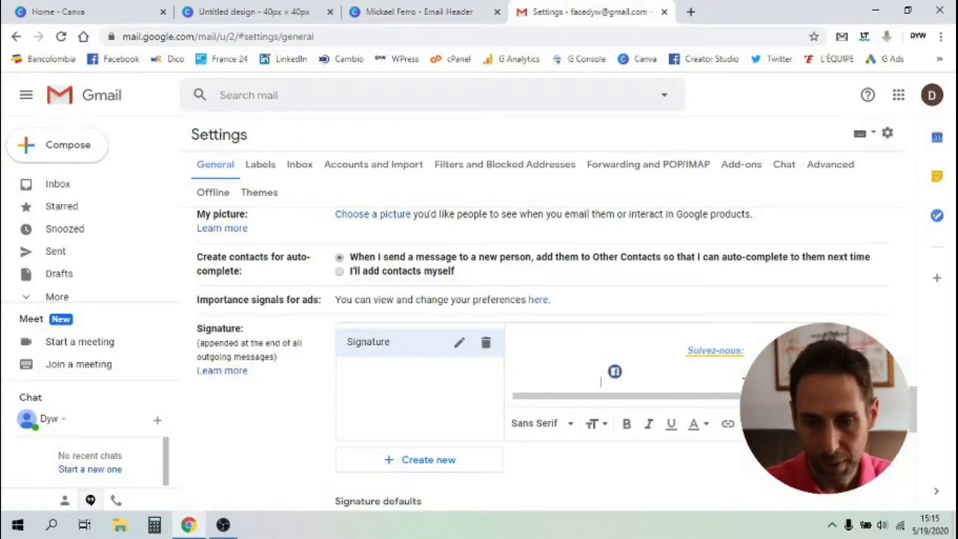
scroll(744, 379, "down", 3)
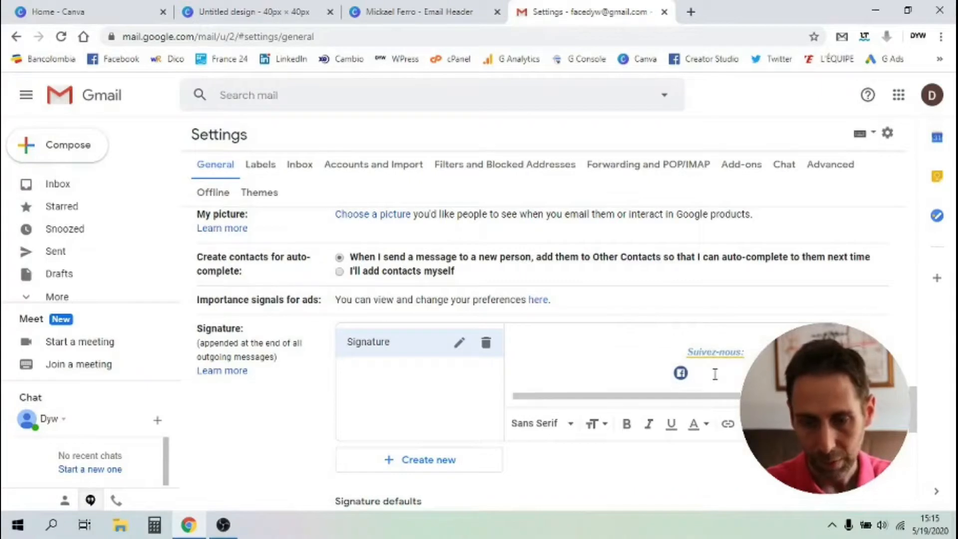
left_click(694, 373)
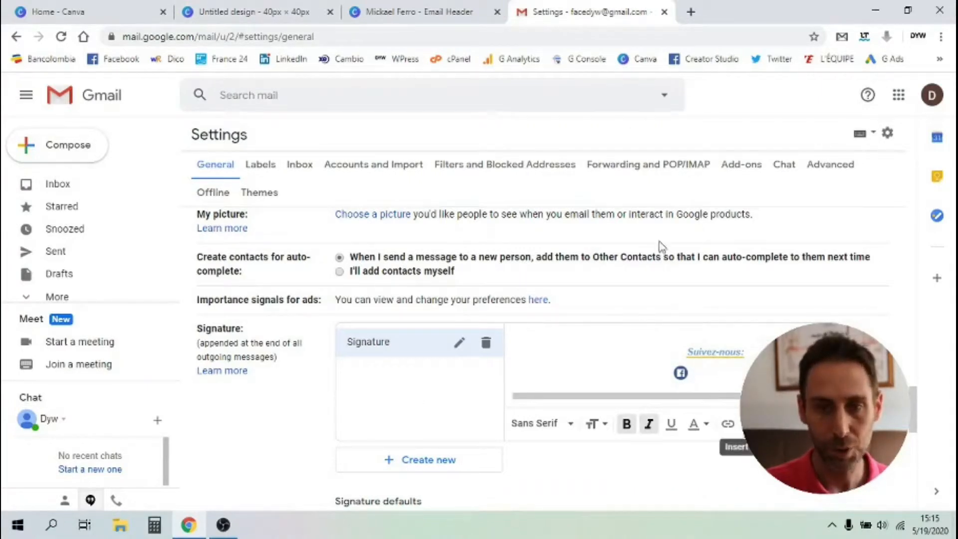
left_click(245, 11)
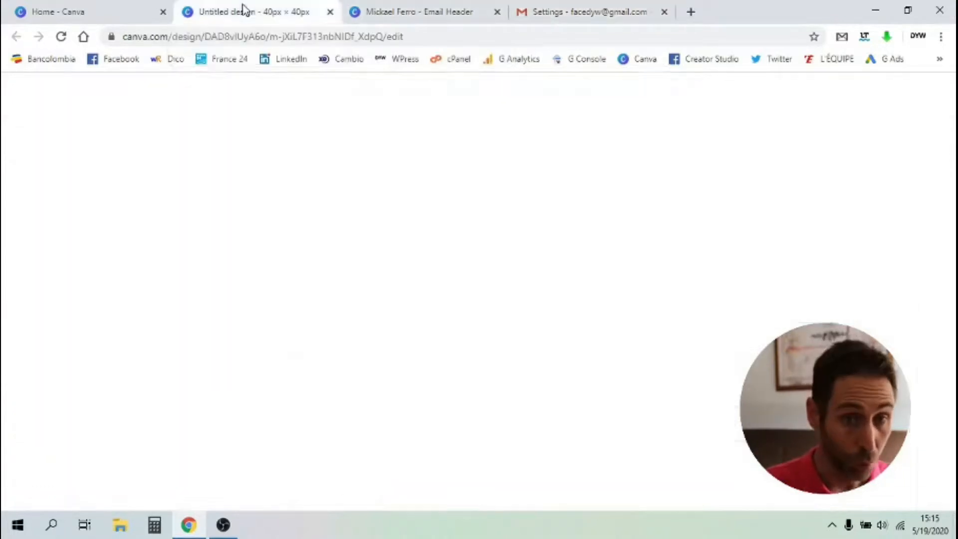
Step: Replace the Facebook icon on the Canva page with the Instagram icon
left_click(619, 322)
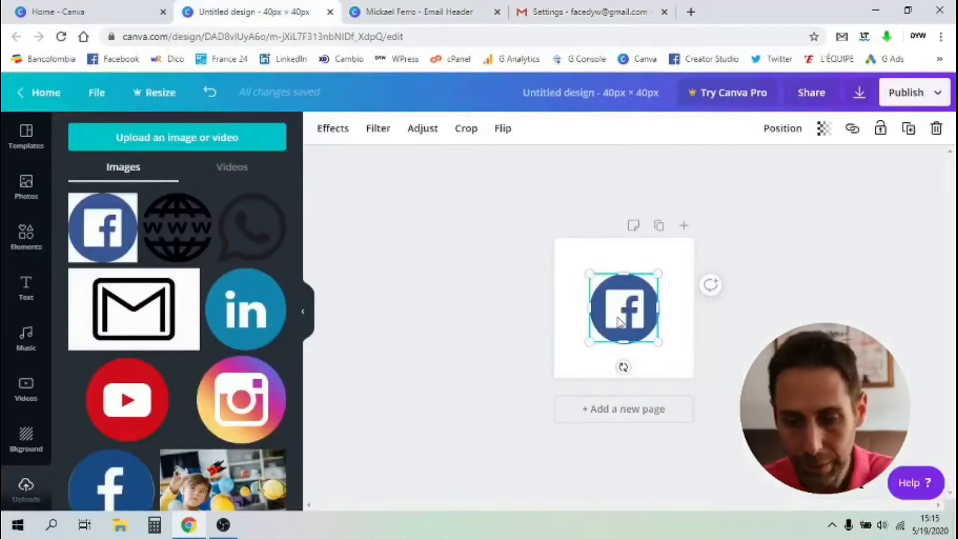
key("Delete")
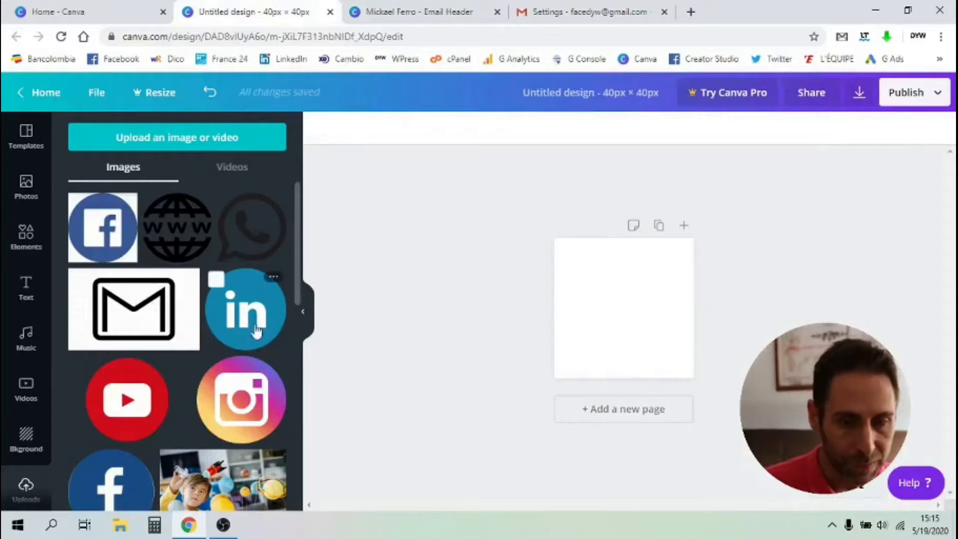
left_click(257, 402)
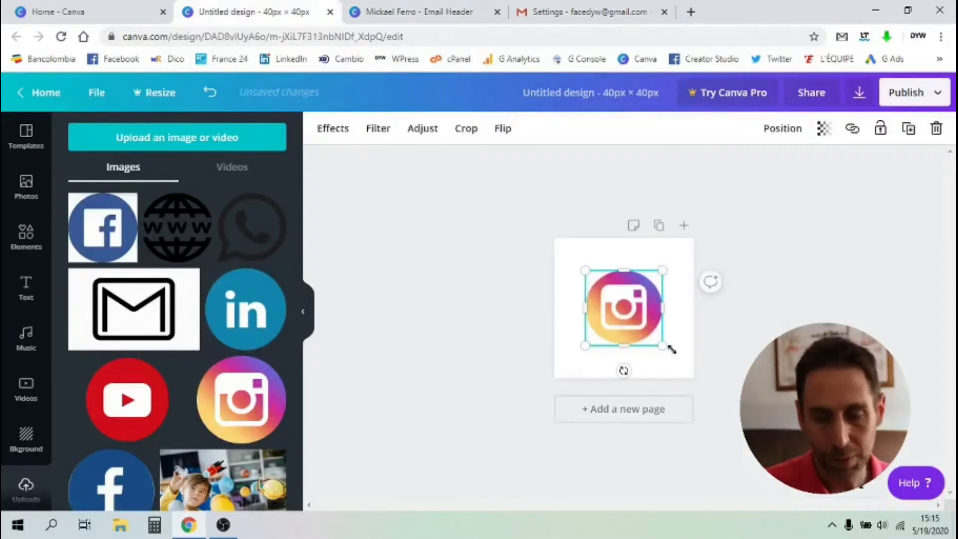
Step: Download the Instagram icon as PNG and start inserting another image in Gmail's signature
left_click(862, 100)
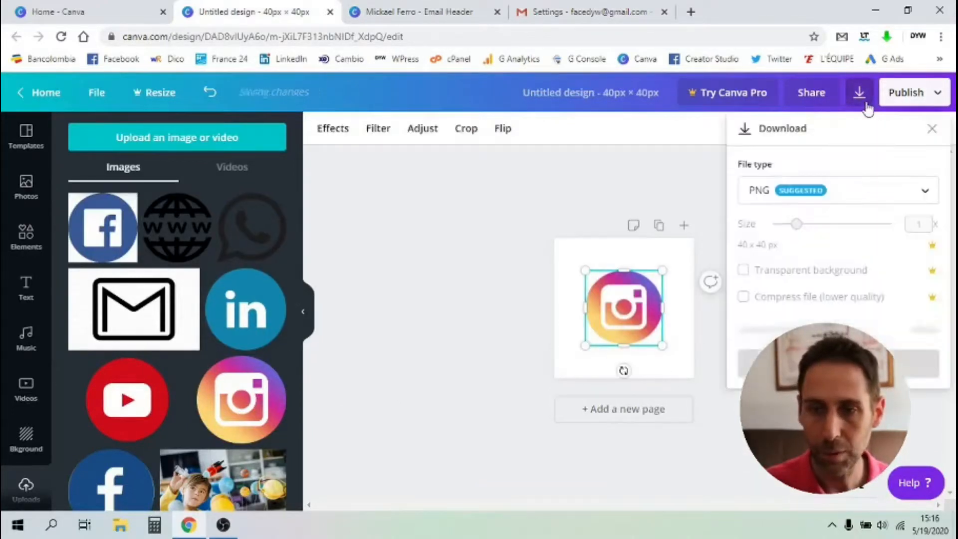
left_click(761, 333)
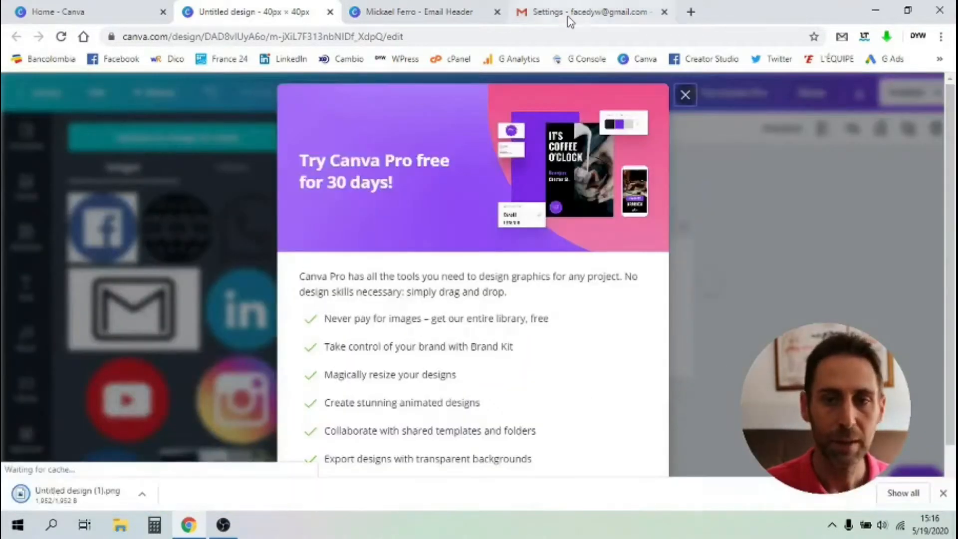
left_click(566, 15)
left_click(750, 424)
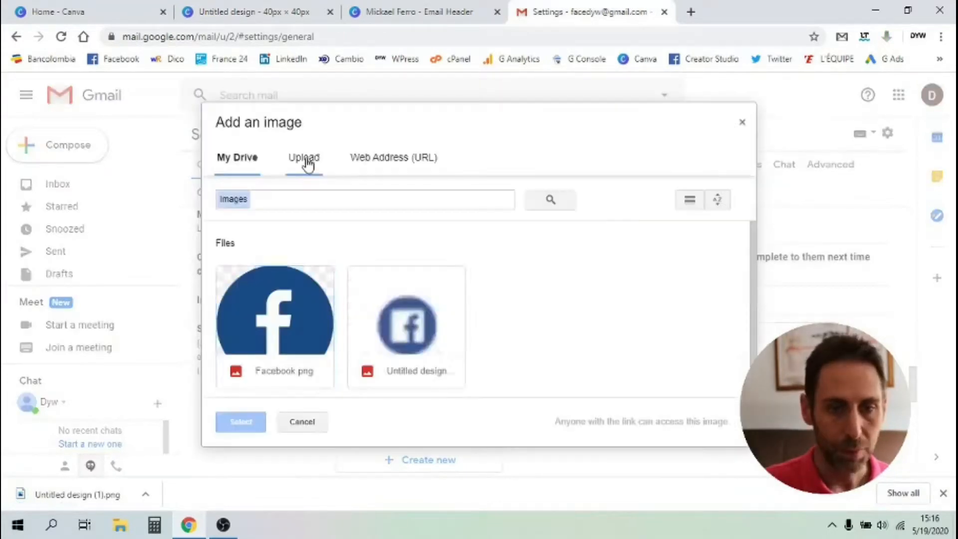
Step: Upload 'Untitled design (1)' from the Downloads folder as the Instagram icon image
left_click(305, 159)
left_click(512, 309)
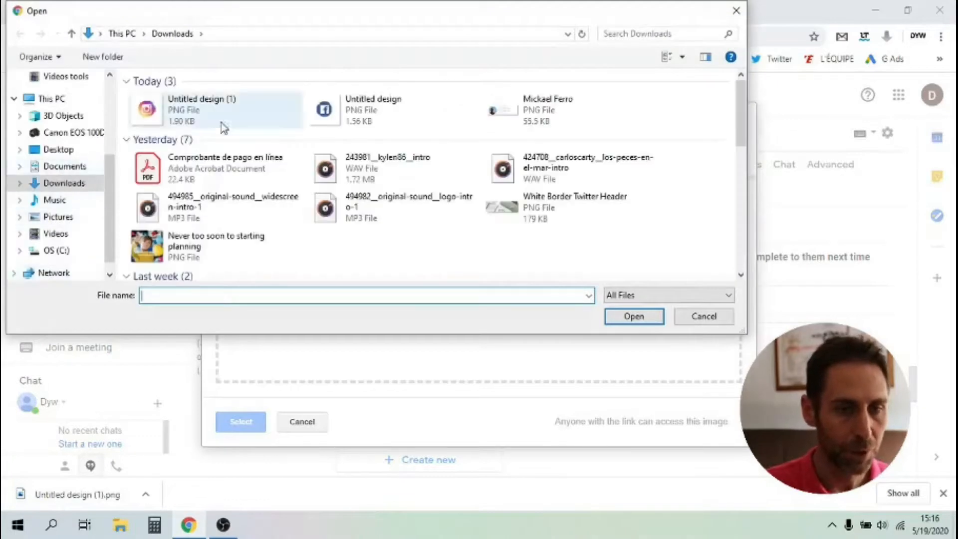
left_click(190, 111)
left_click(635, 319)
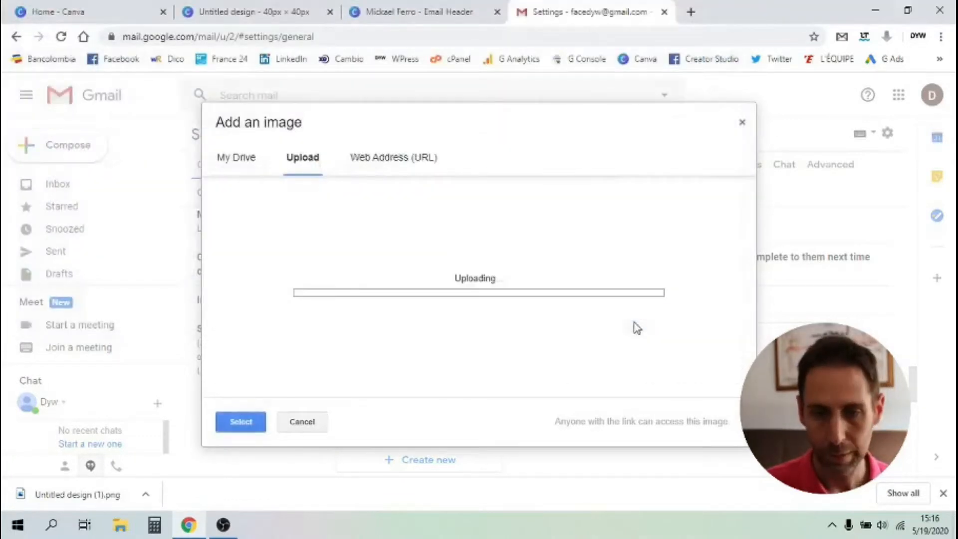
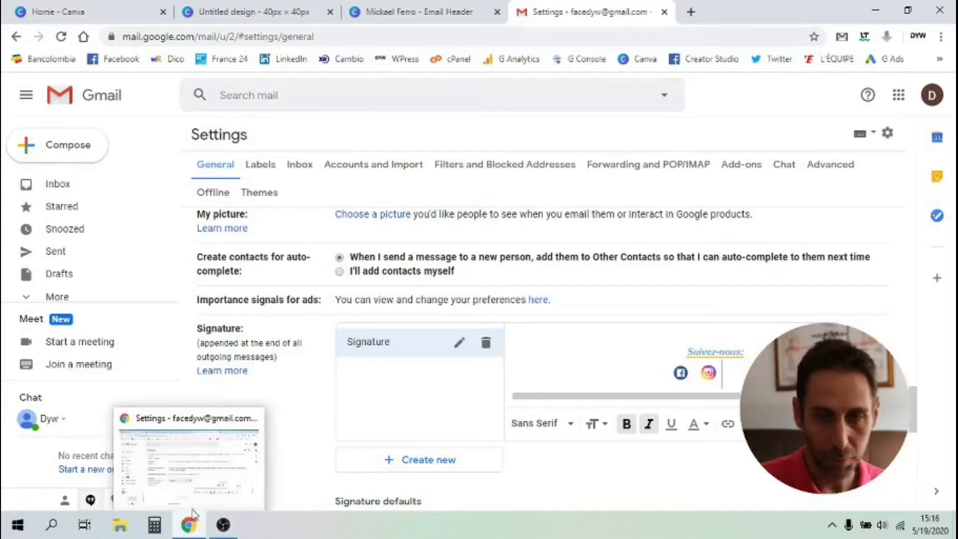
Step: Switch from Gmail to the 'Untitled design - 40px × 40px' Canva tab
left_click(252, 12)
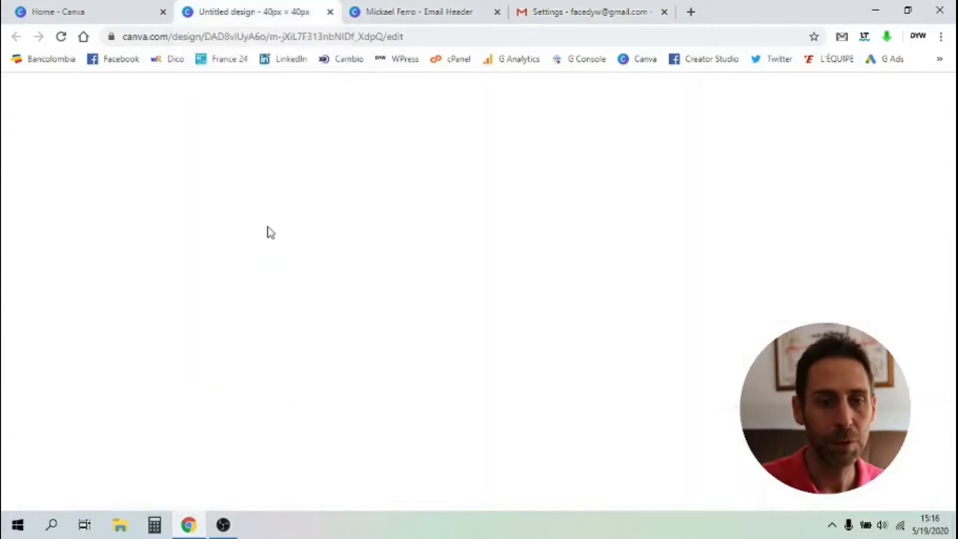
Step: Replace the Instagram icon in the 40 × 40 px design with the YouTube icon
left_click(696, 93)
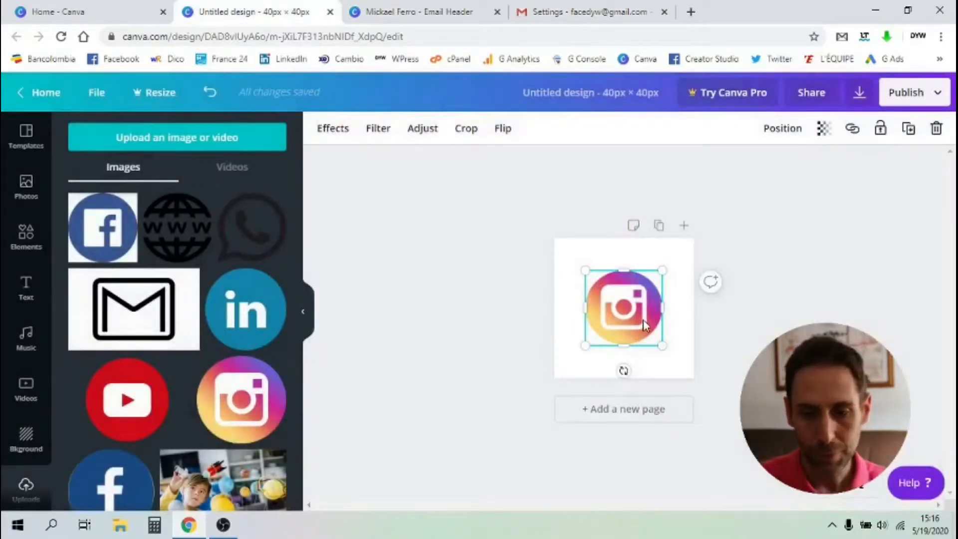
key("Delete")
left_click(154, 396)
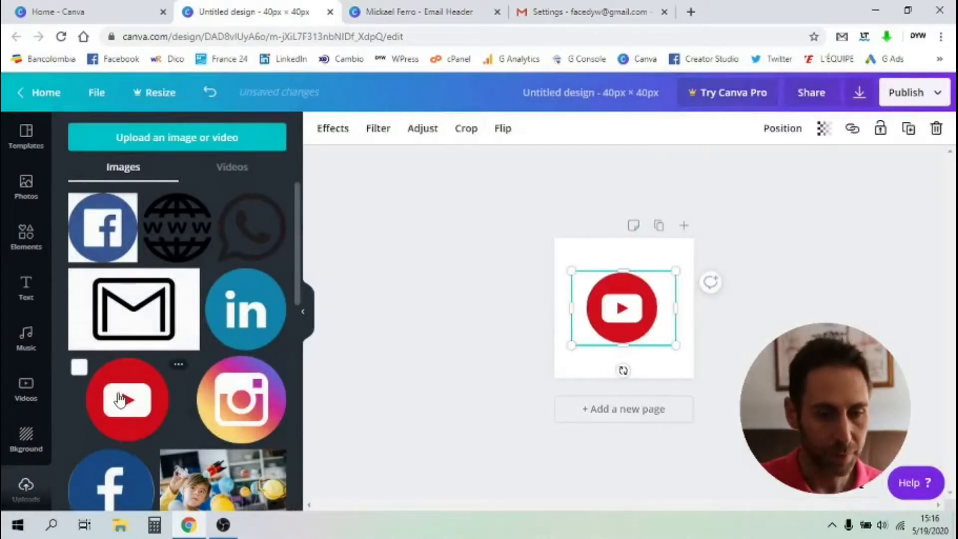
left_click_drag(120, 399, 693, 380)
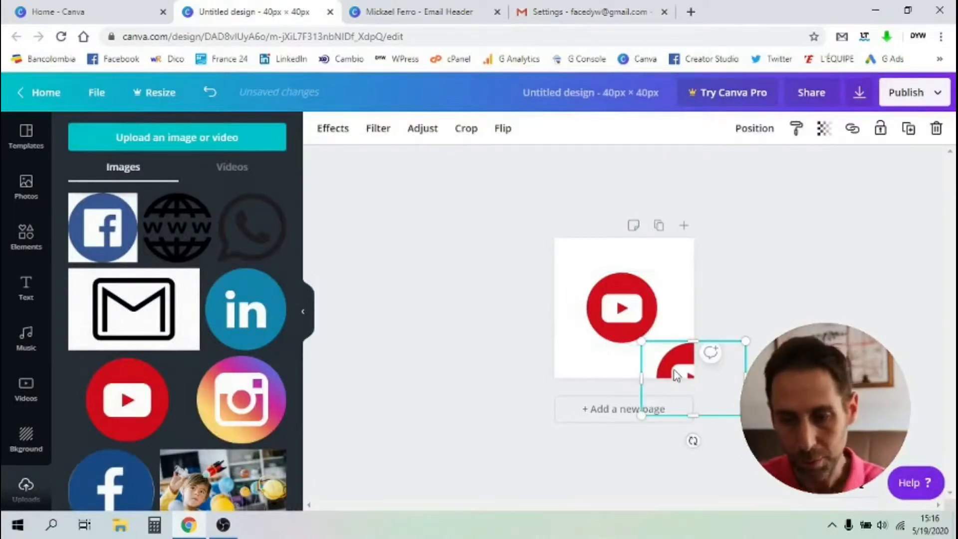
key("Delete")
Step: Download the YouTube icon design as a PNG and return to Gmail
left_click(860, 92)
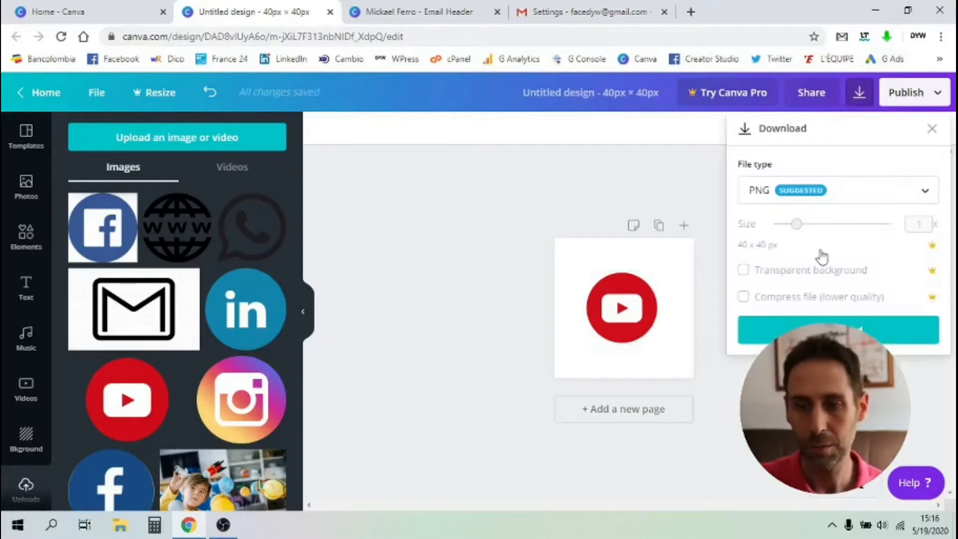
left_click(811, 322)
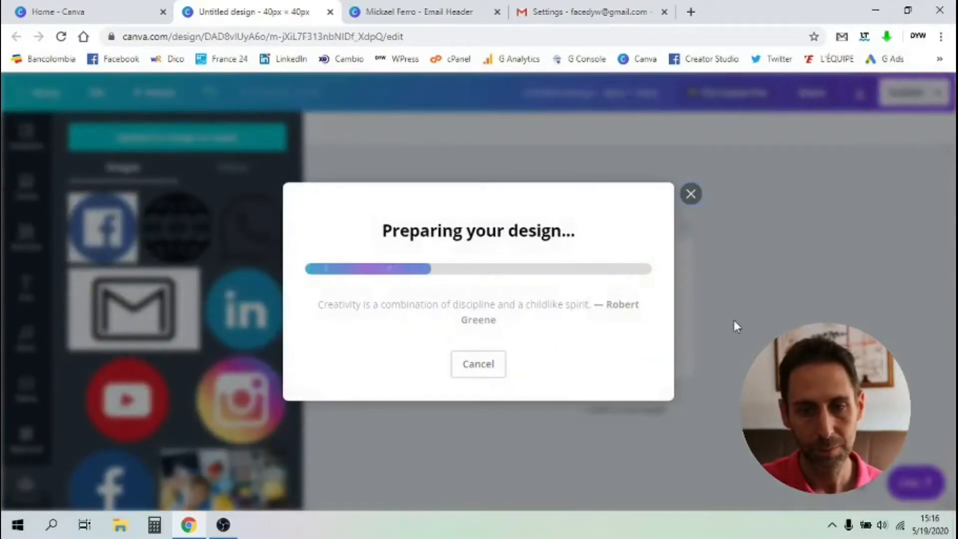
left_click(684, 96)
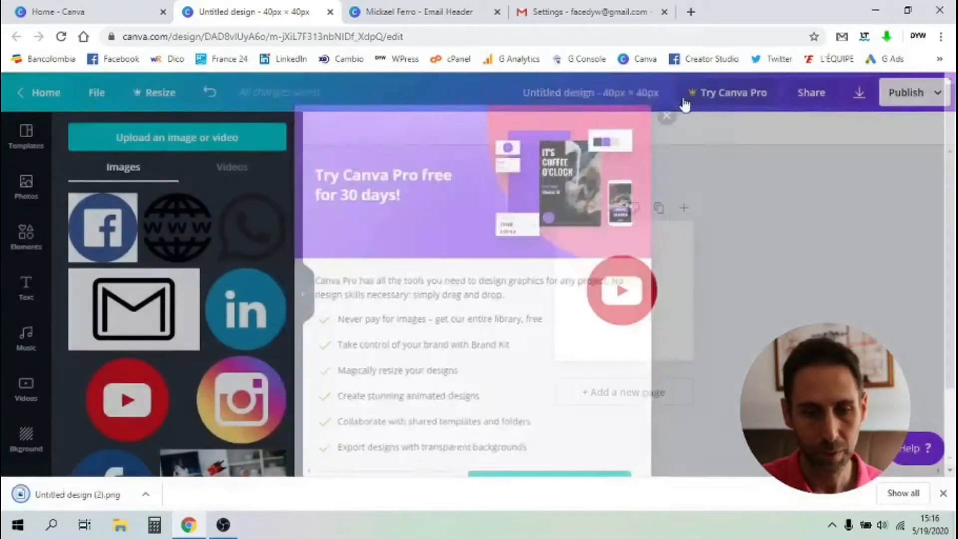
left_click(943, 493)
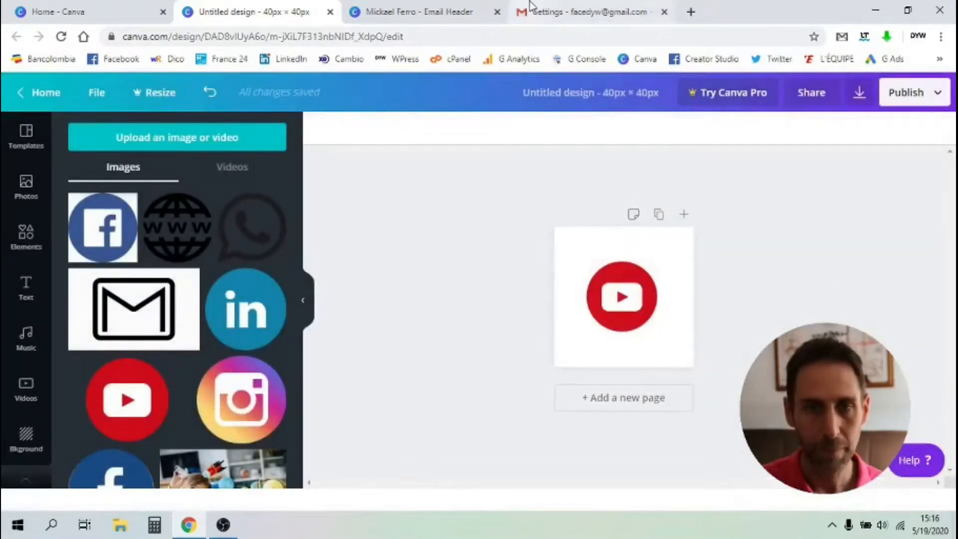
left_click(522, 11)
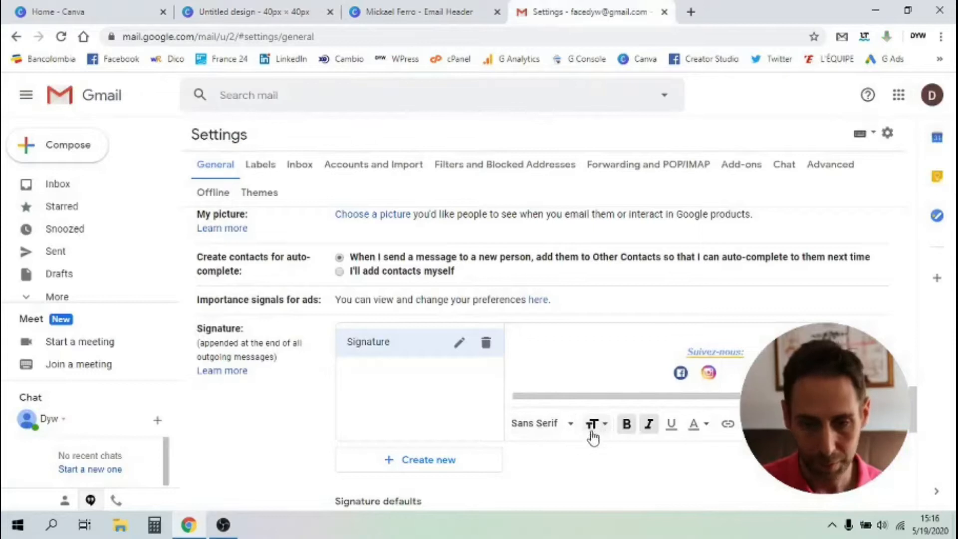
Step: Upload 'Untitled design (2)' into the signature as the YouTube icon image
left_click(728, 424)
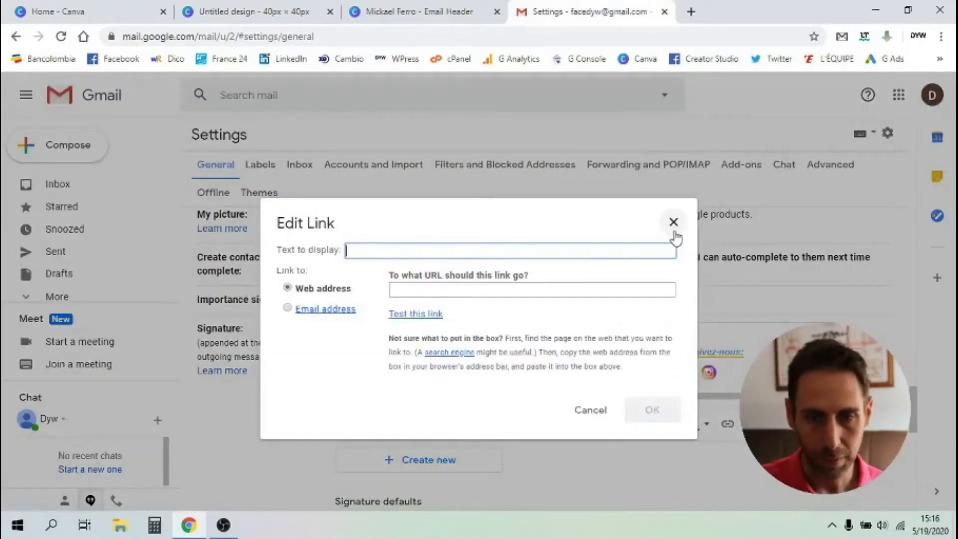
left_click(675, 227)
left_click(750, 424)
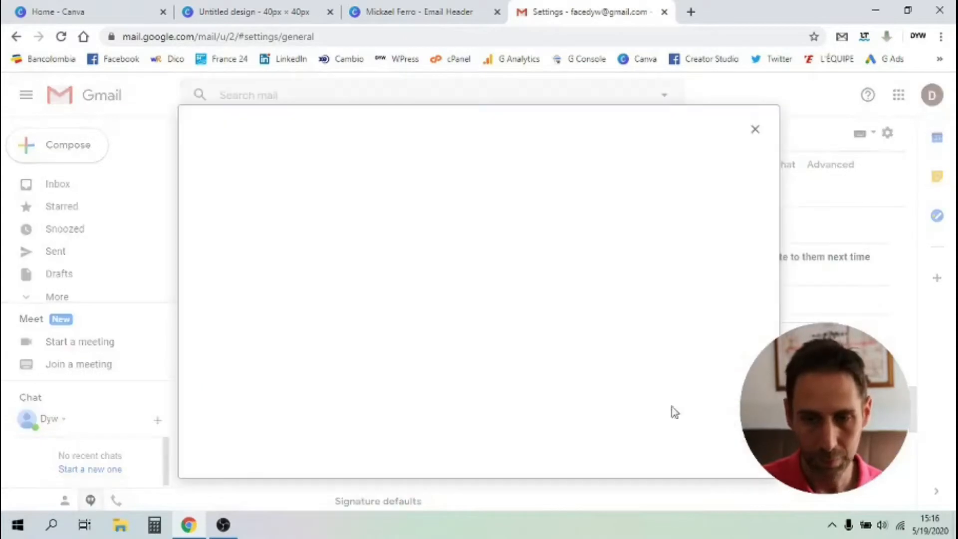
left_click(294, 166)
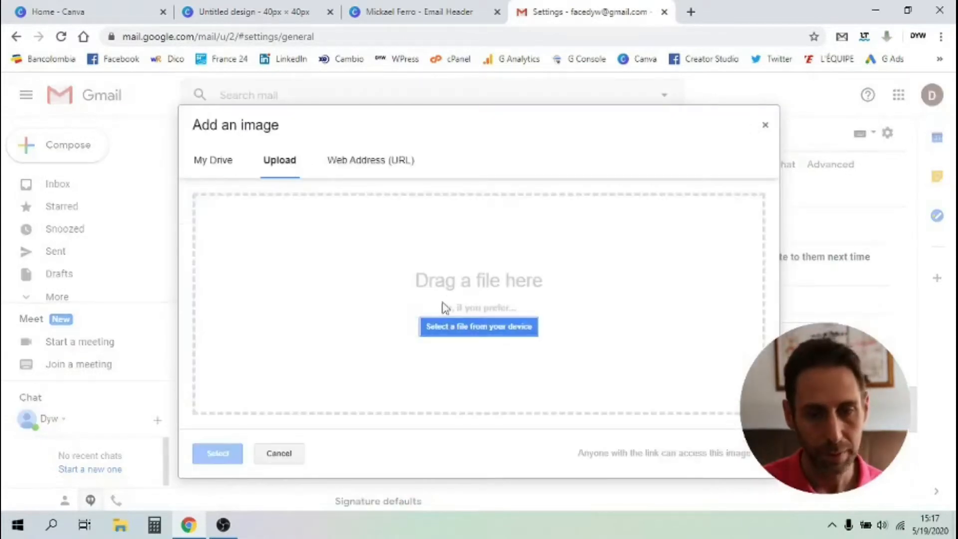
left_click(444, 329)
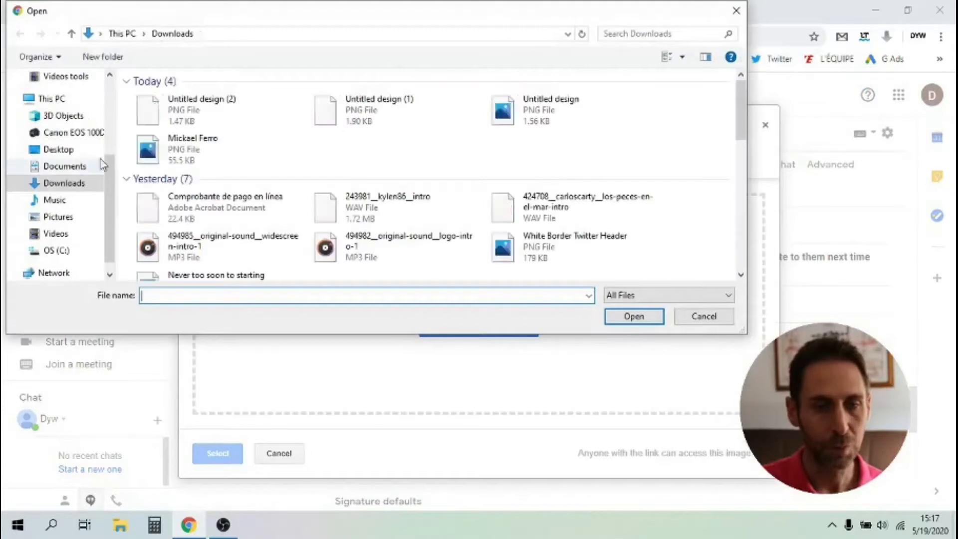
left_click(219, 115)
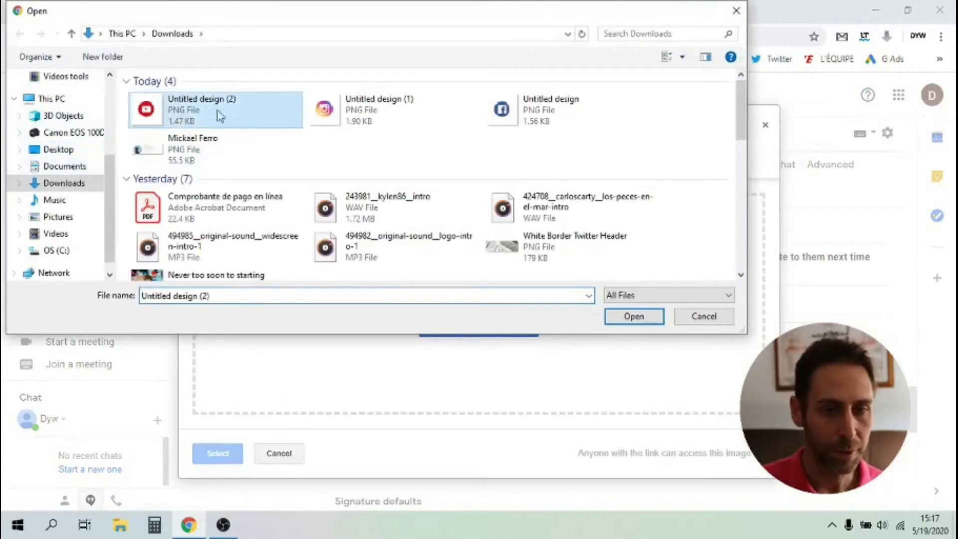
left_click(637, 317)
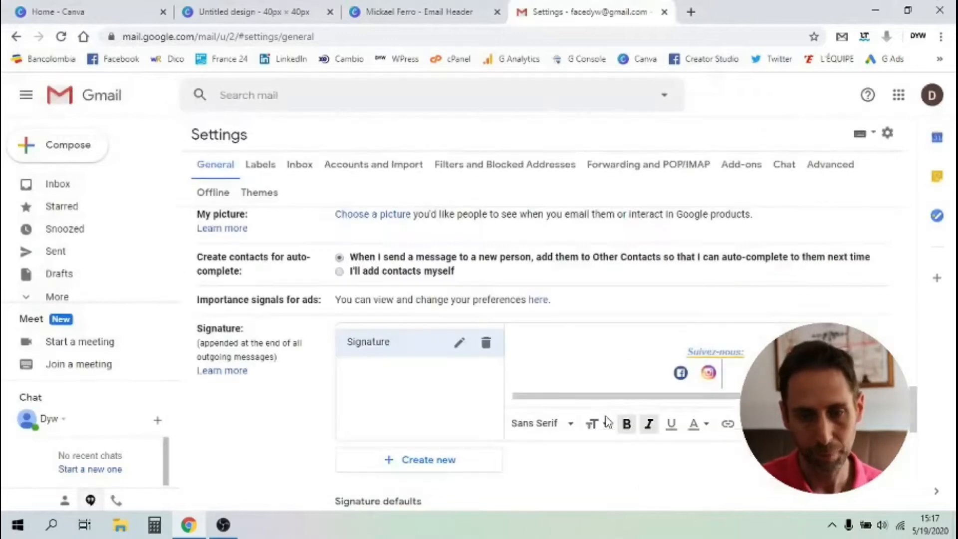
Step: Add spacing before the social icons to shift the row to the right
left_click(669, 375)
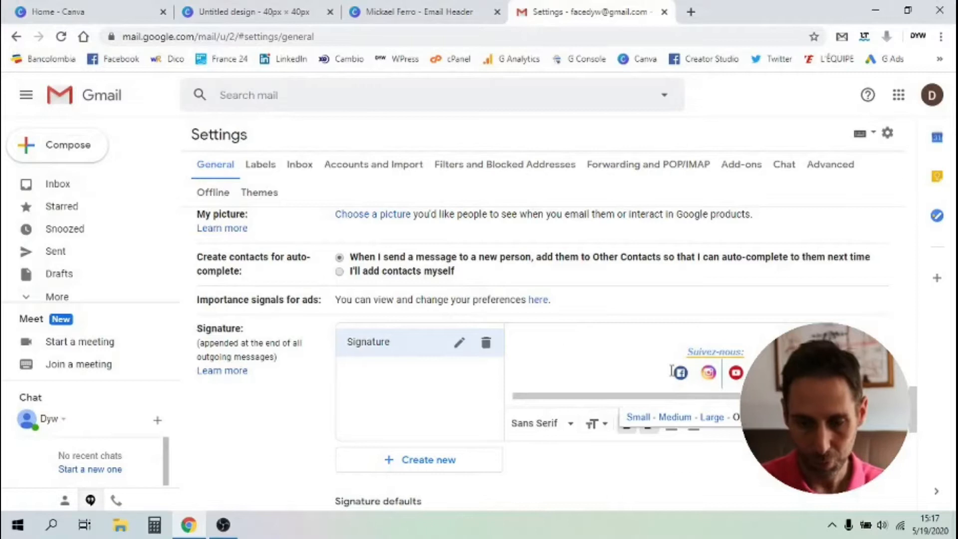
key("Left")
key("Left")
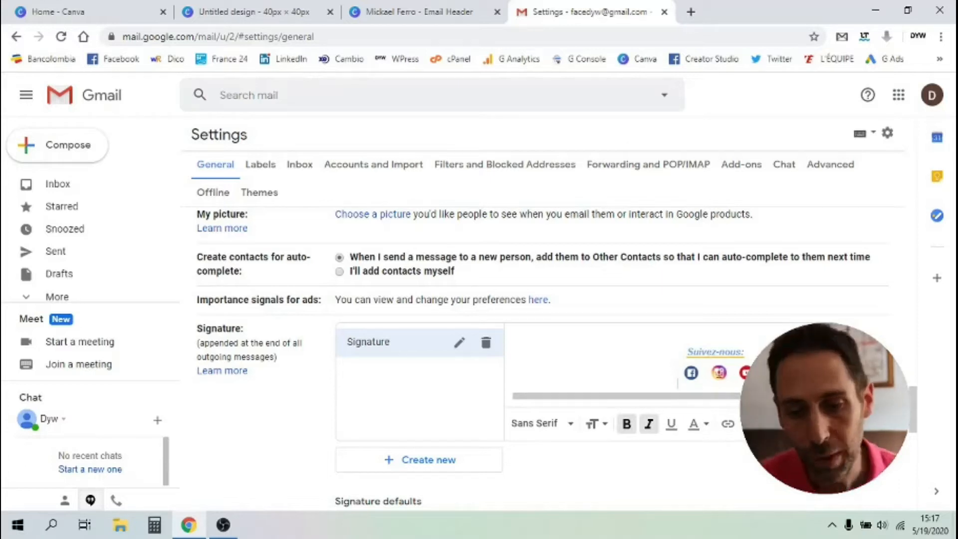
mouse_move(708, 374)
left_mouse_down()
mouse_move(680, 374)
mouse_move(695, 375)
left_mouse_up()
Step: Start a web link on the Facebook icon and open a new browser tab
left_click(678, 371)
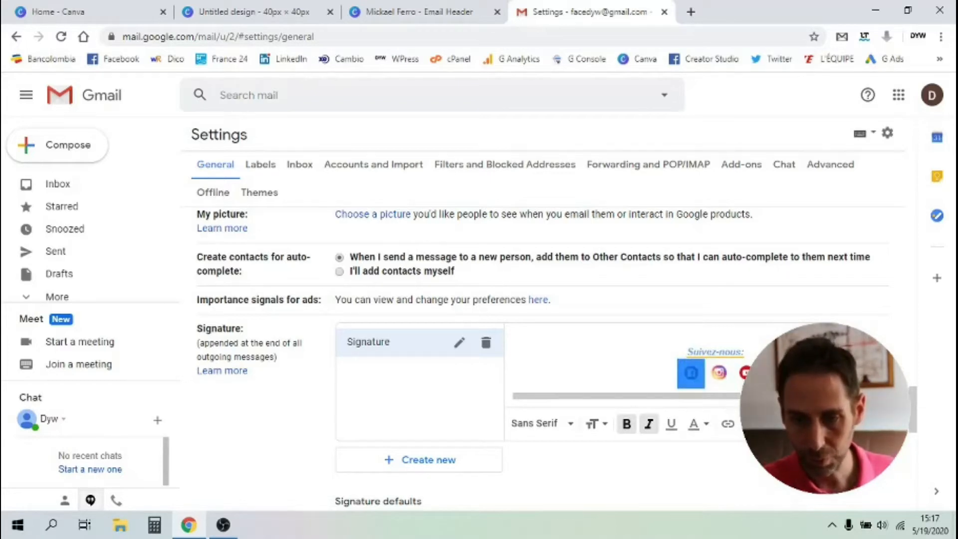
left_click(730, 425)
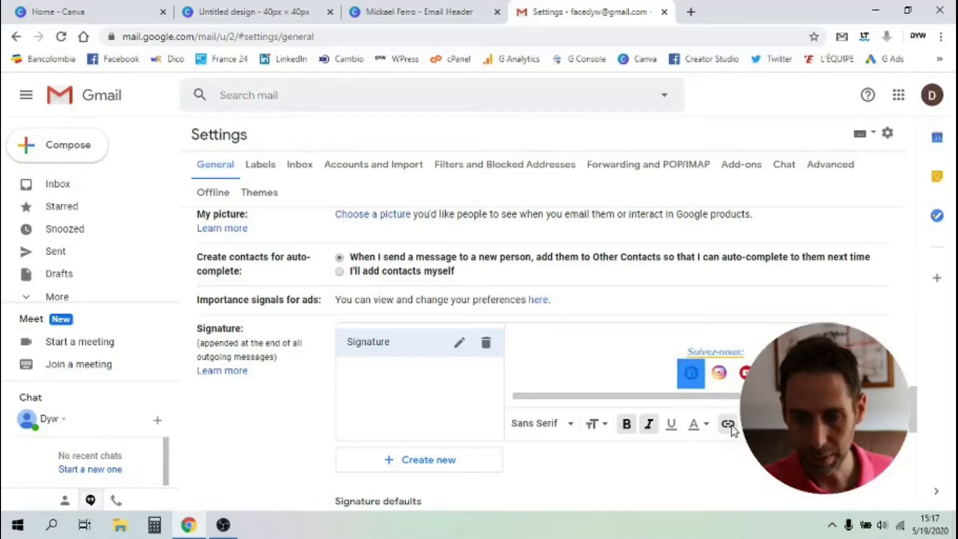
left_click(691, 12)
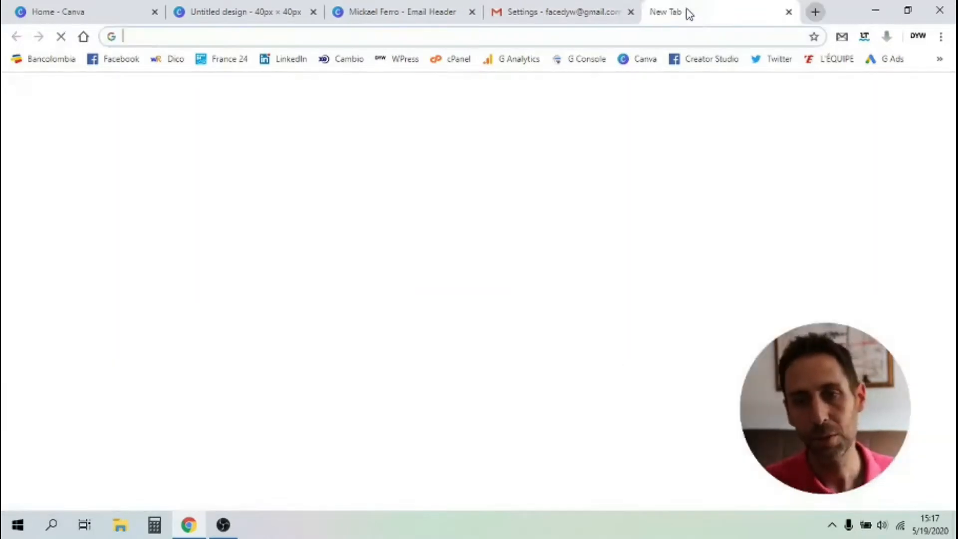
Step: Open the DYW business page on Facebook and copy its web address
left_click(120, 60)
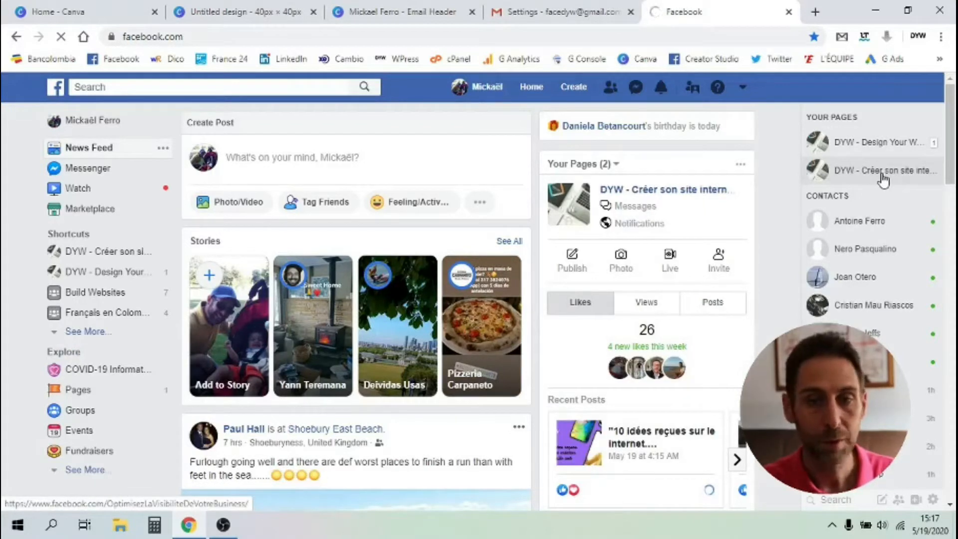
mouse_move(883, 179)
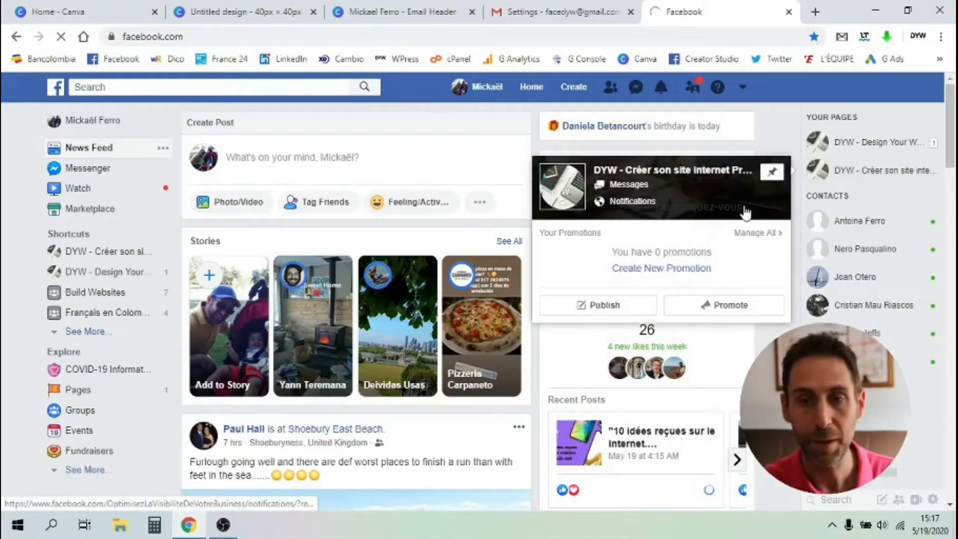
left_click(764, 198)
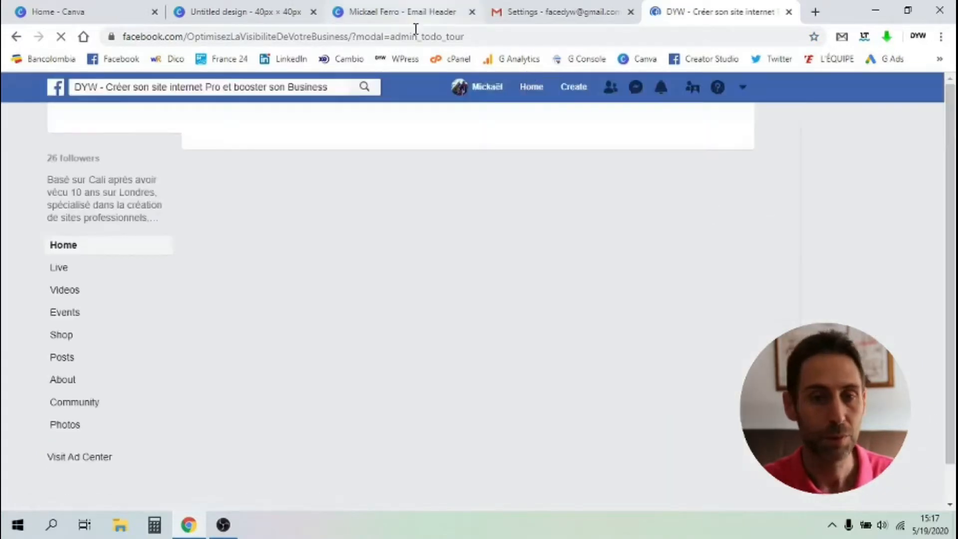
left_click(455, 40)
key("ctrl+c")
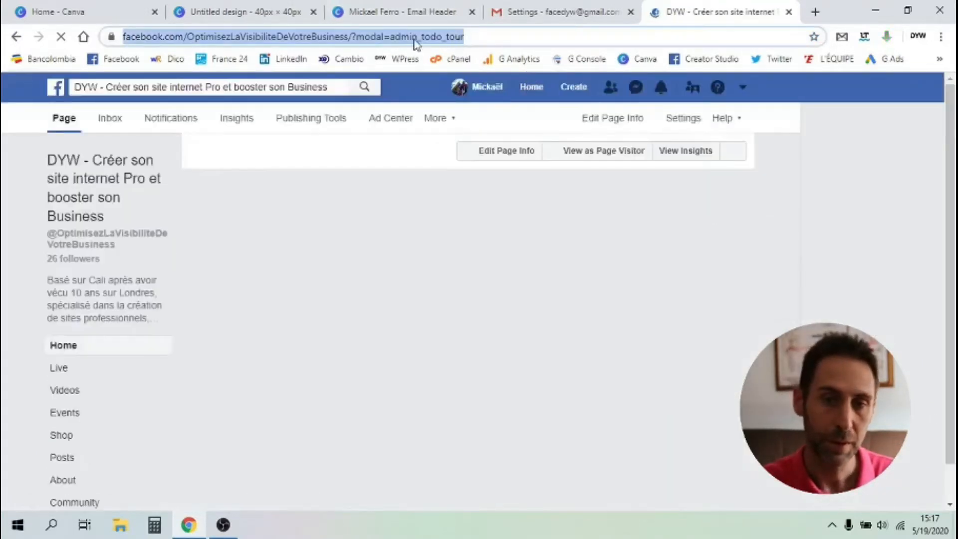
right_click(415, 40)
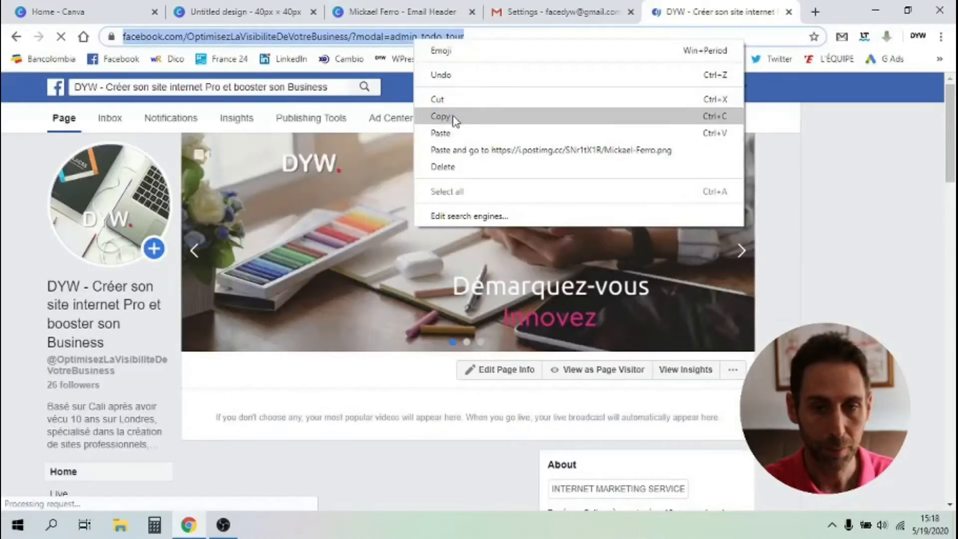
left_click(457, 117)
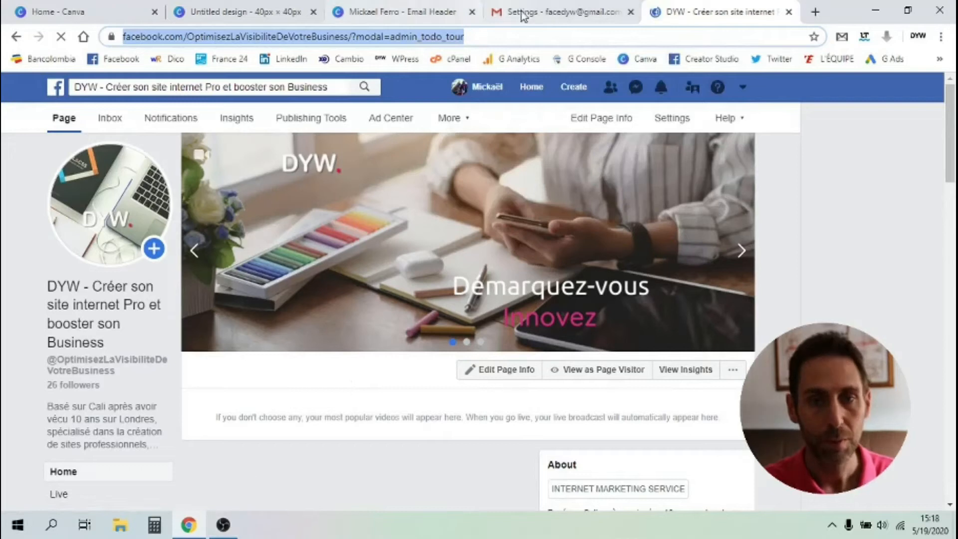
left_click(522, 13)
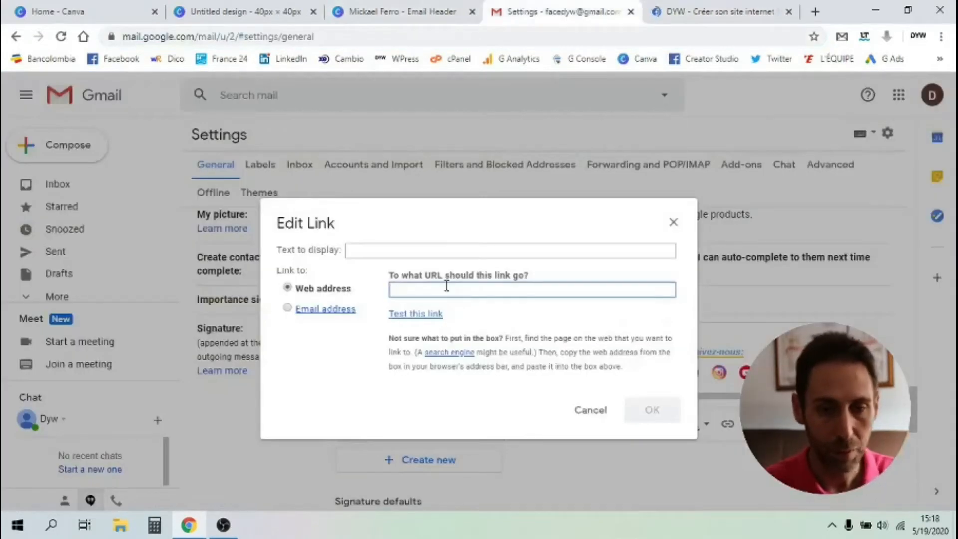
Step: Link the Facebook icon to the copied DYW Facebook page address
key("ctrl+v")
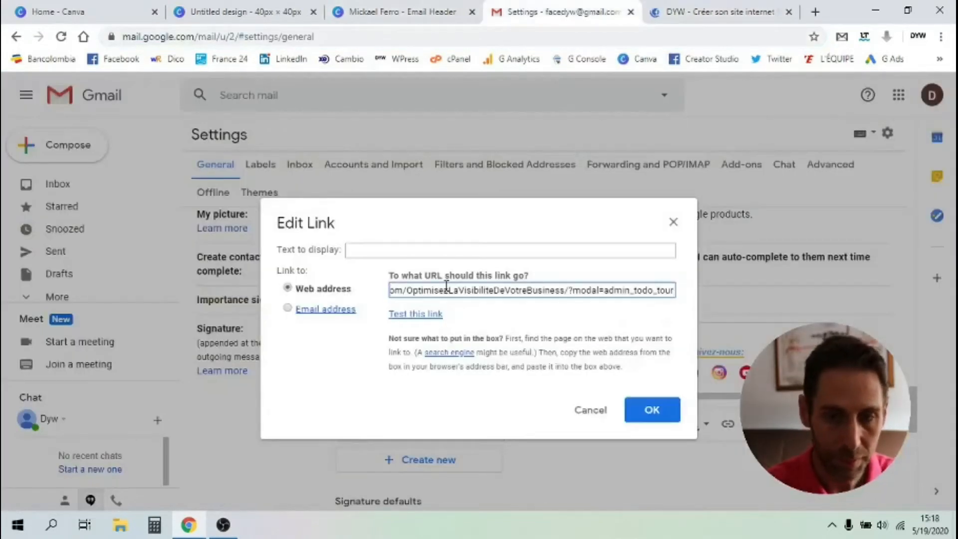
left_click(655, 414)
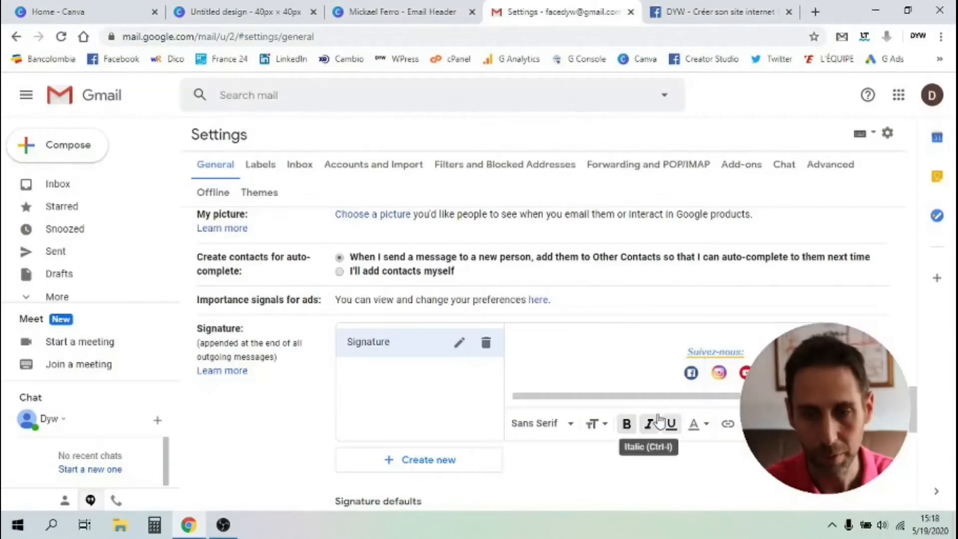
left_click(725, 374)
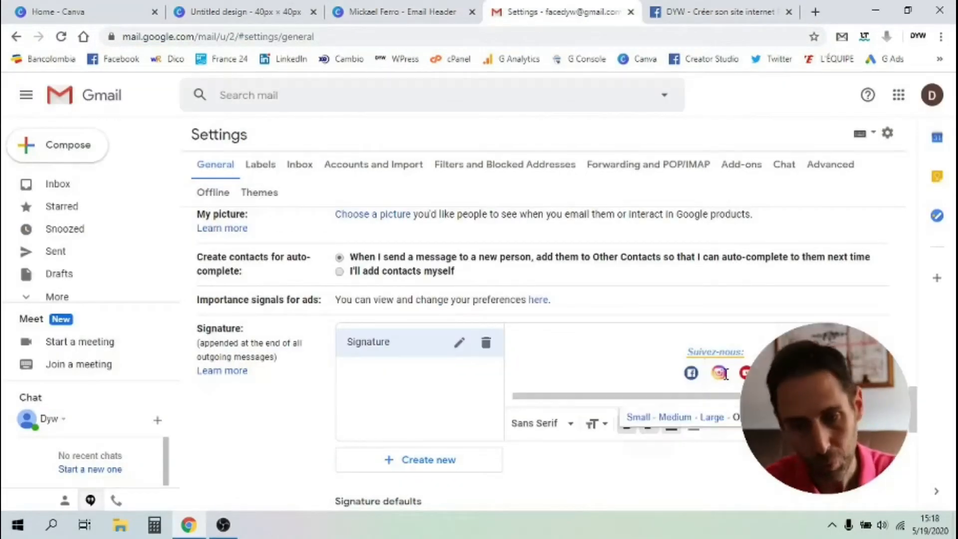
left_click_drag(705, 373, 760, 375)
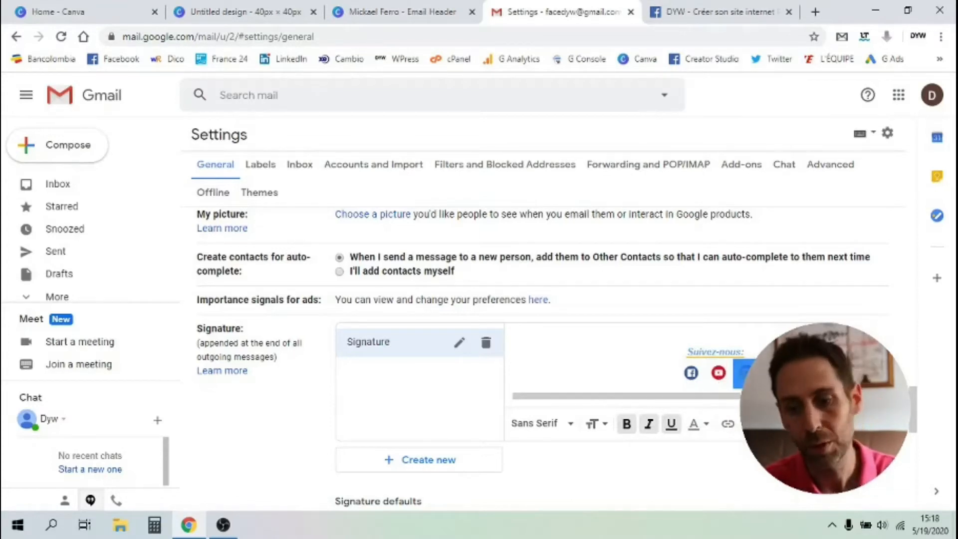
left_click(769, 374)
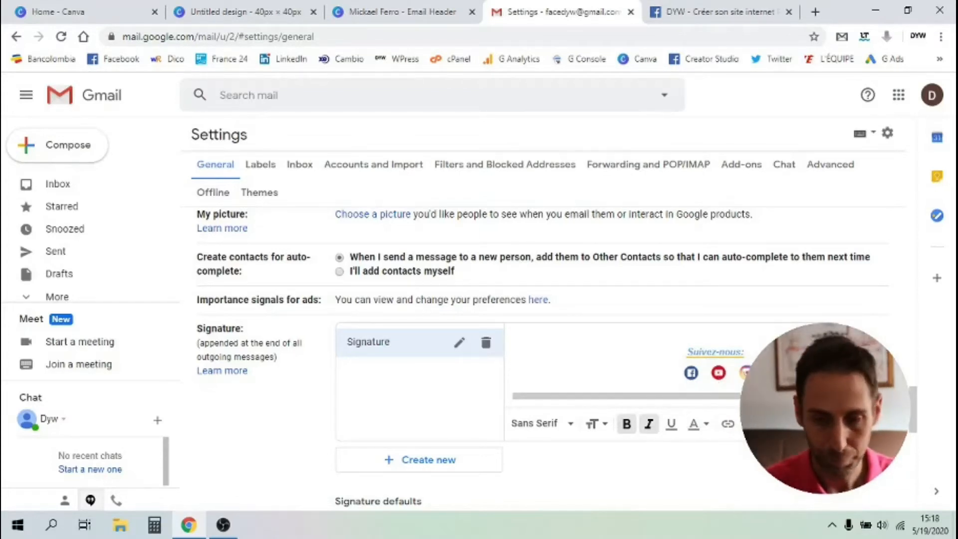
Step: Save the signature changes and start a new message to preview the signature
scroll(768, 374, "down", 1)
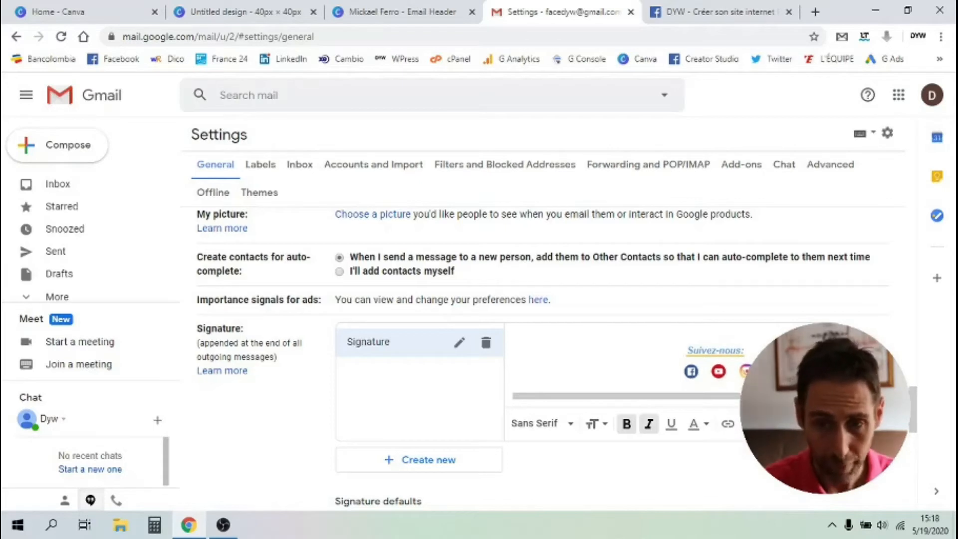
left_click_drag(921, 406, 916, 487)
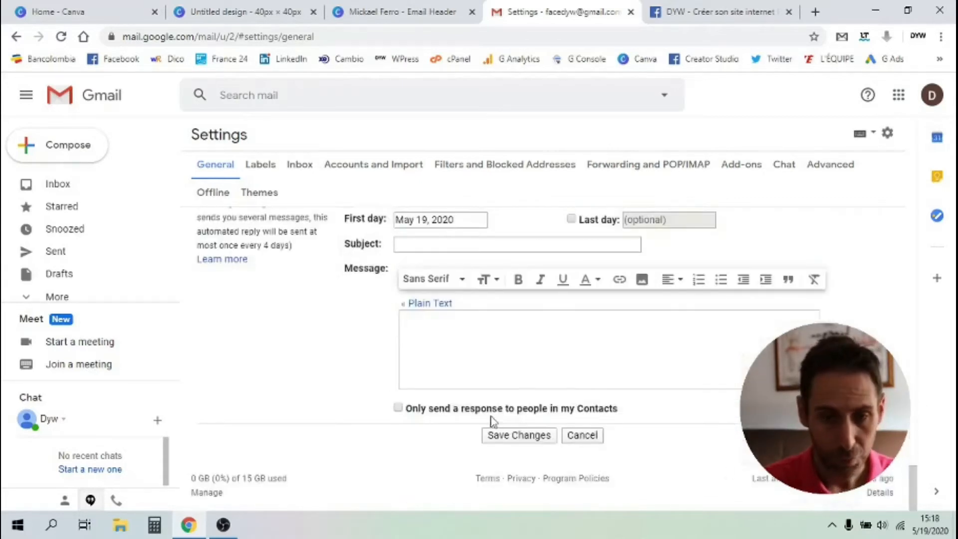
left_click(519, 436)
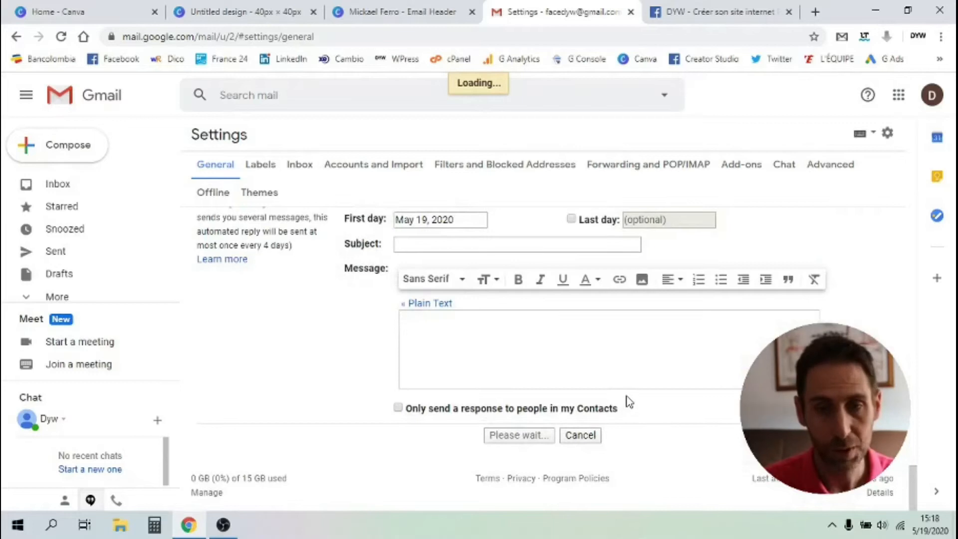
left_click(82, 153)
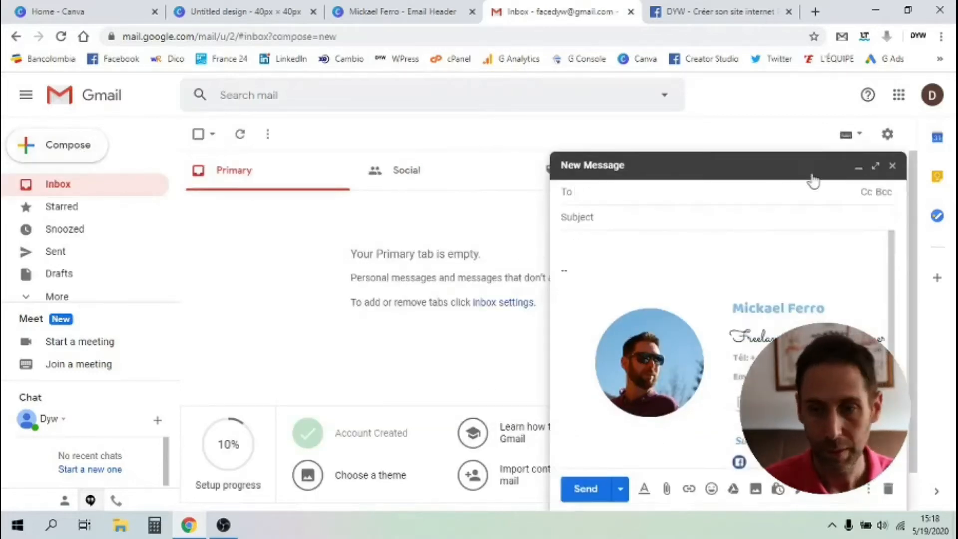
left_click(877, 167)
scroll(628, 313, "down", 1)
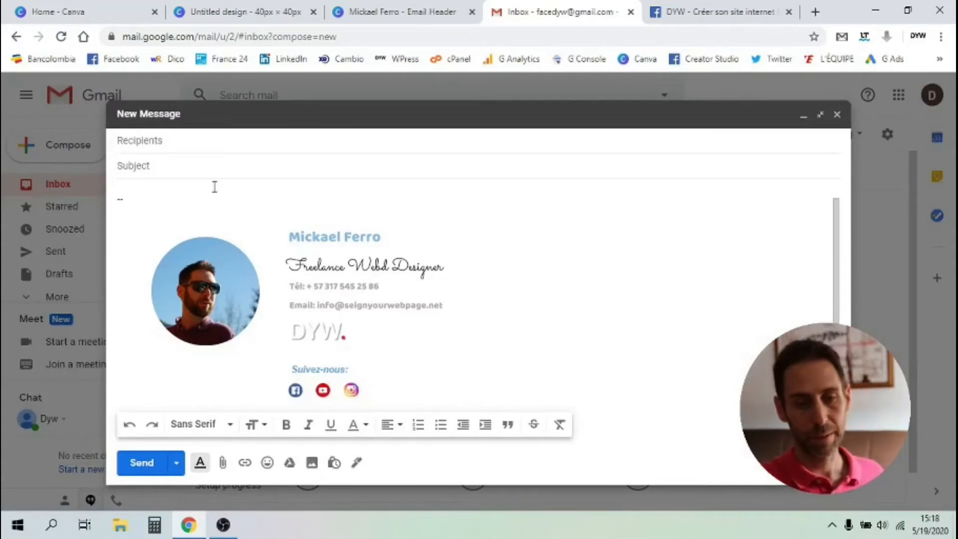
left_click(146, 144)
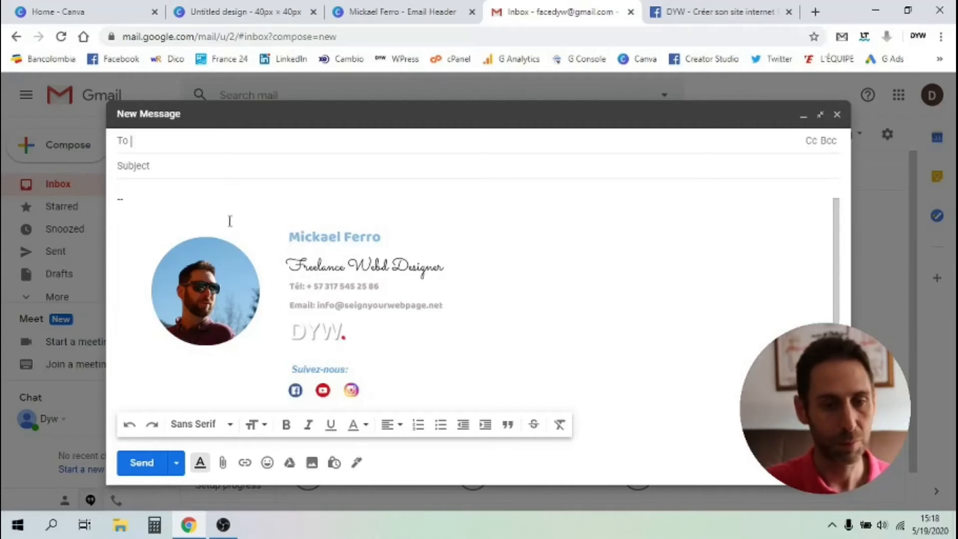
left_click(338, 275)
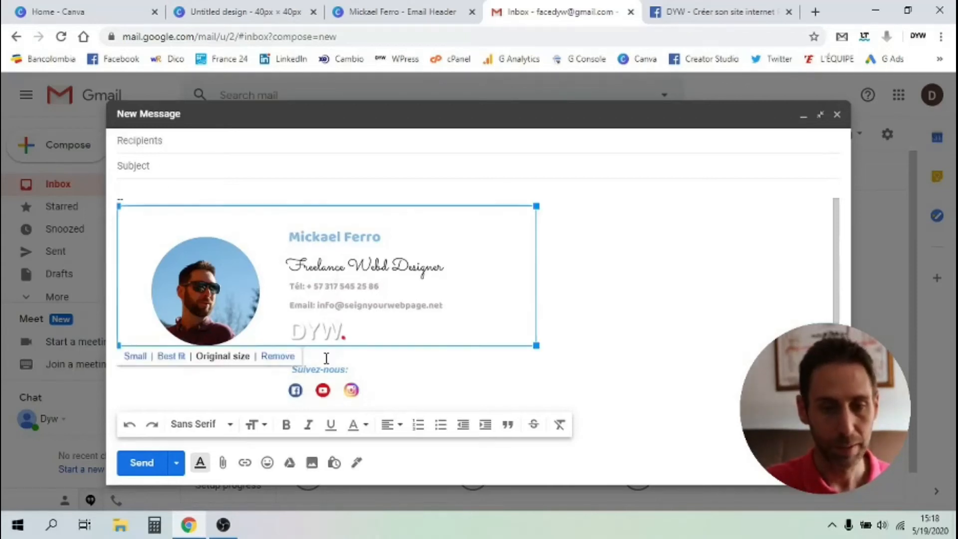
left_click(298, 391)
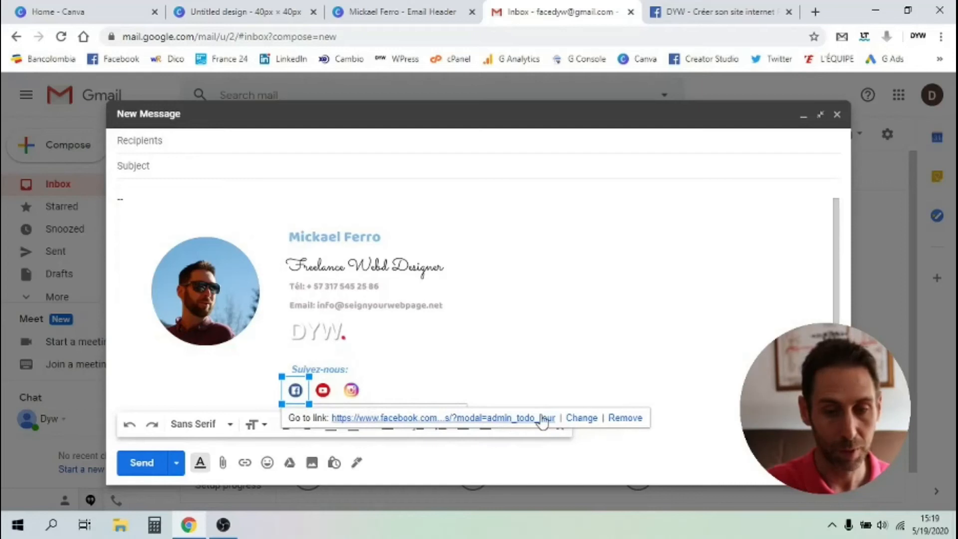
left_click(326, 390)
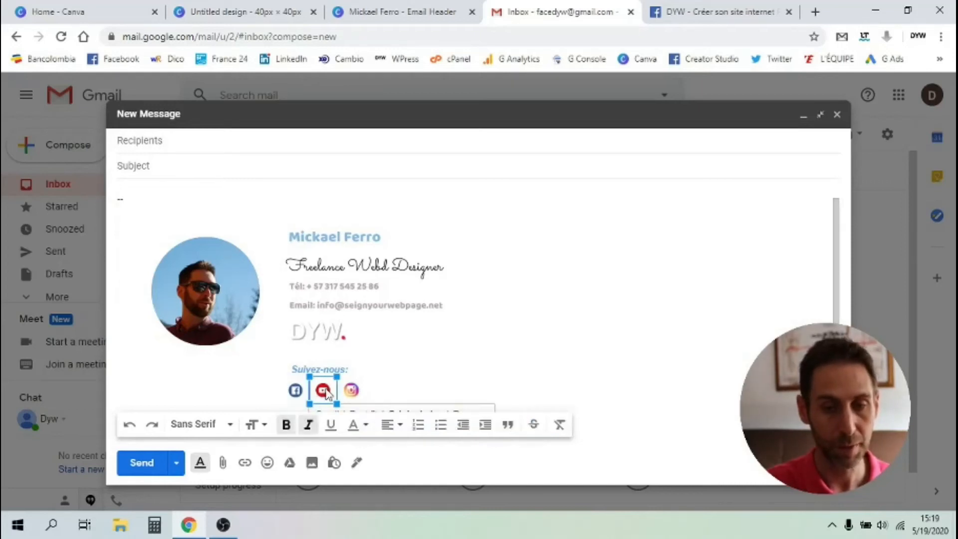
left_click(356, 390)
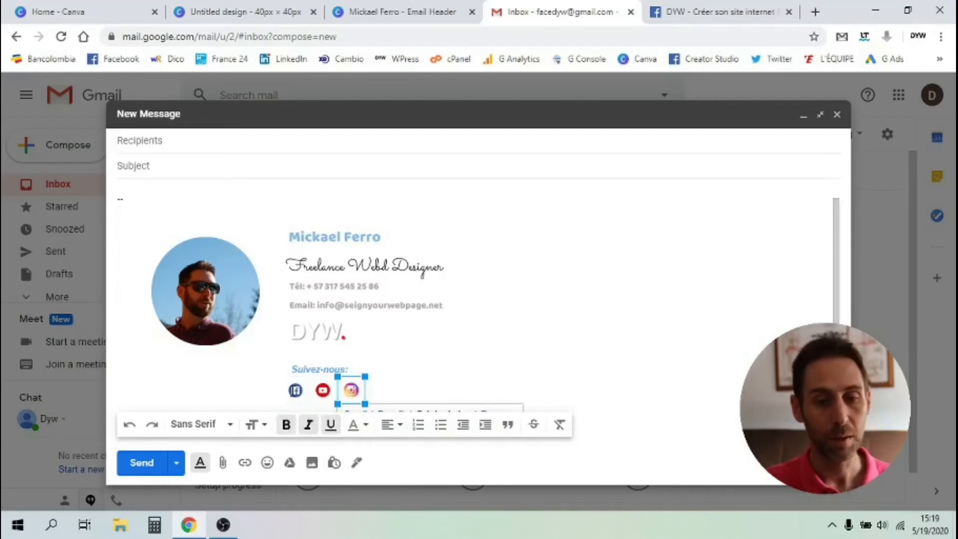
left_click(295, 390)
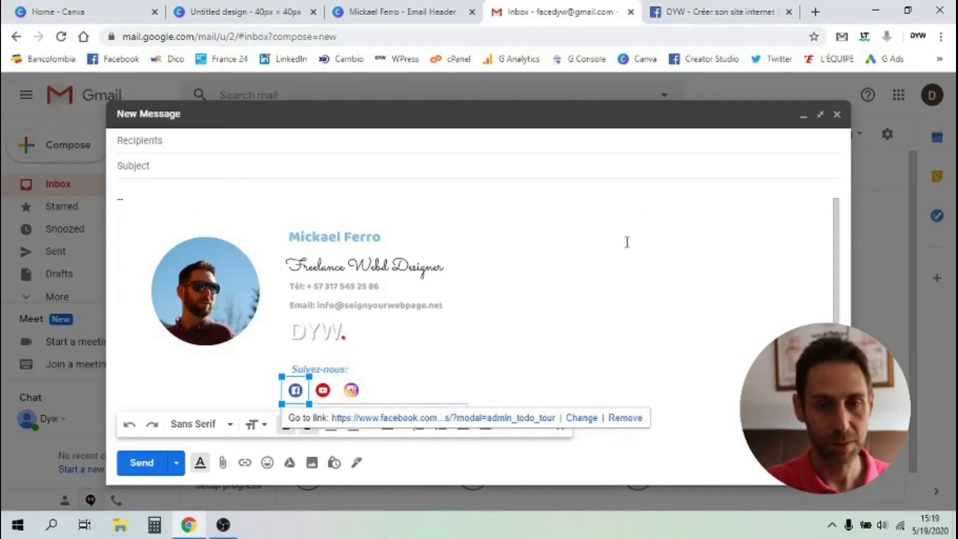
left_click(739, 292)
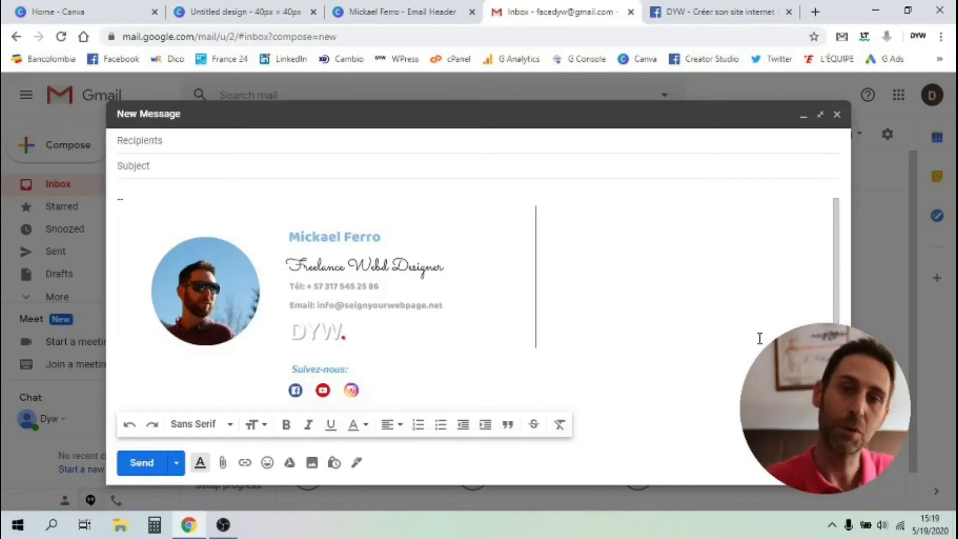
left_click(836, 115)
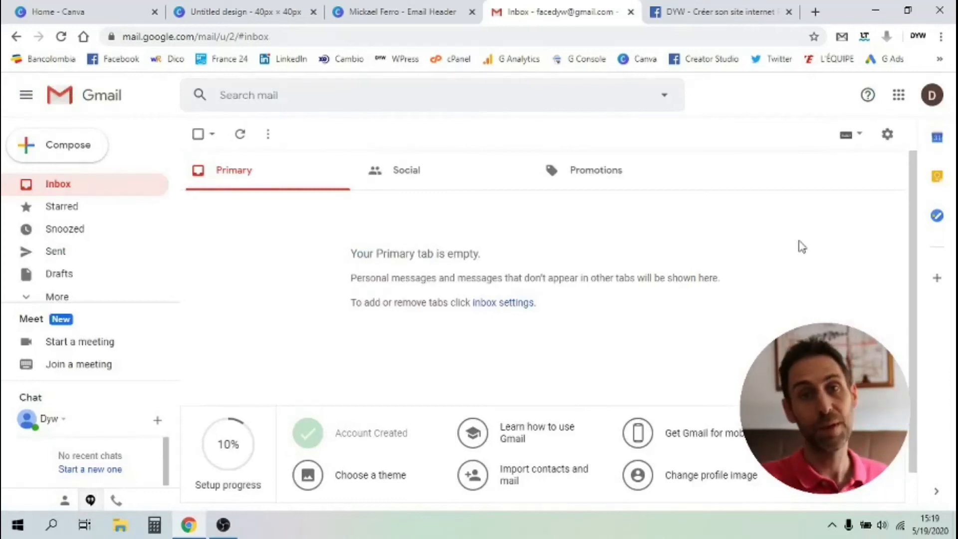